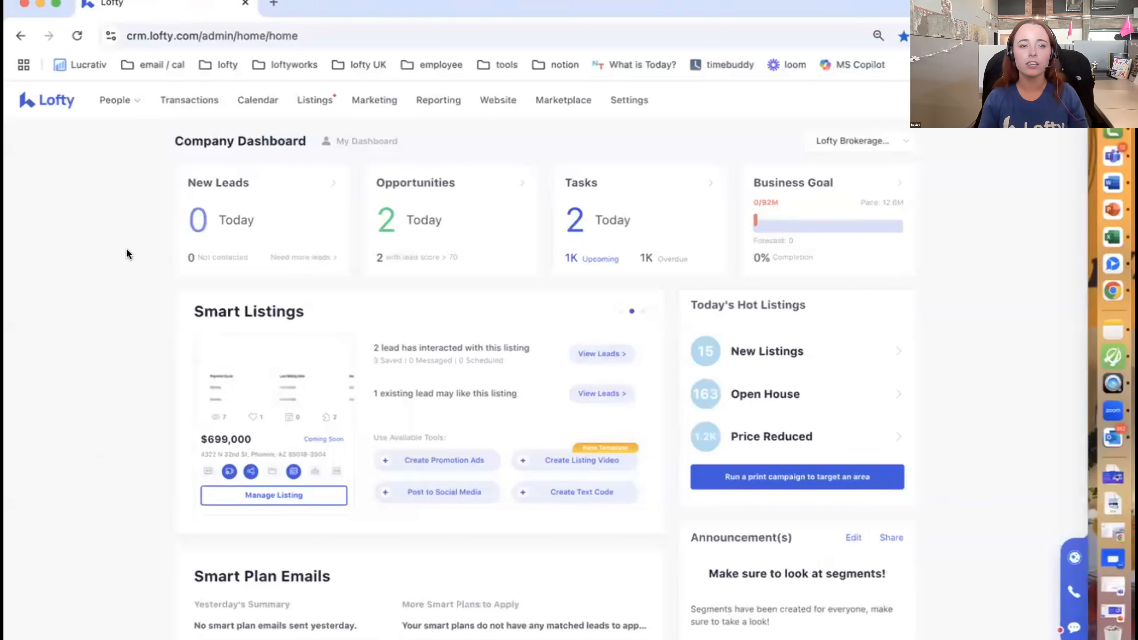
- Go to the People lead list and open the record of the third lead
{"action": "mouse_move", "coordinate": [131, 100]}
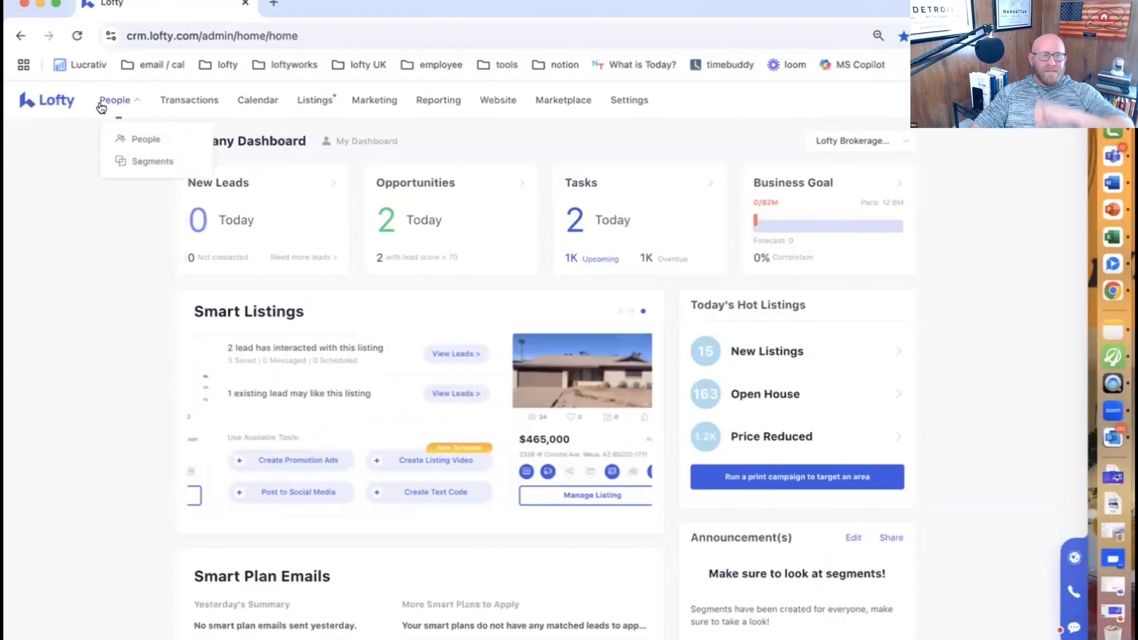
{"action": "left_click", "coordinate": [125, 141]}
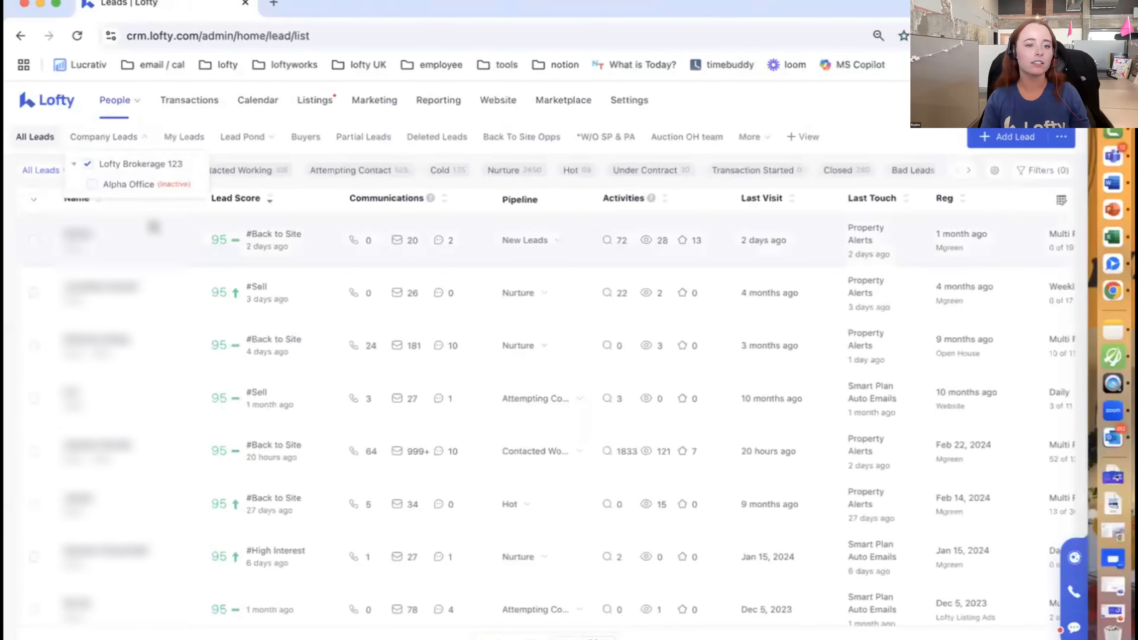
{"action": "left_click", "coordinate": [88, 341]}
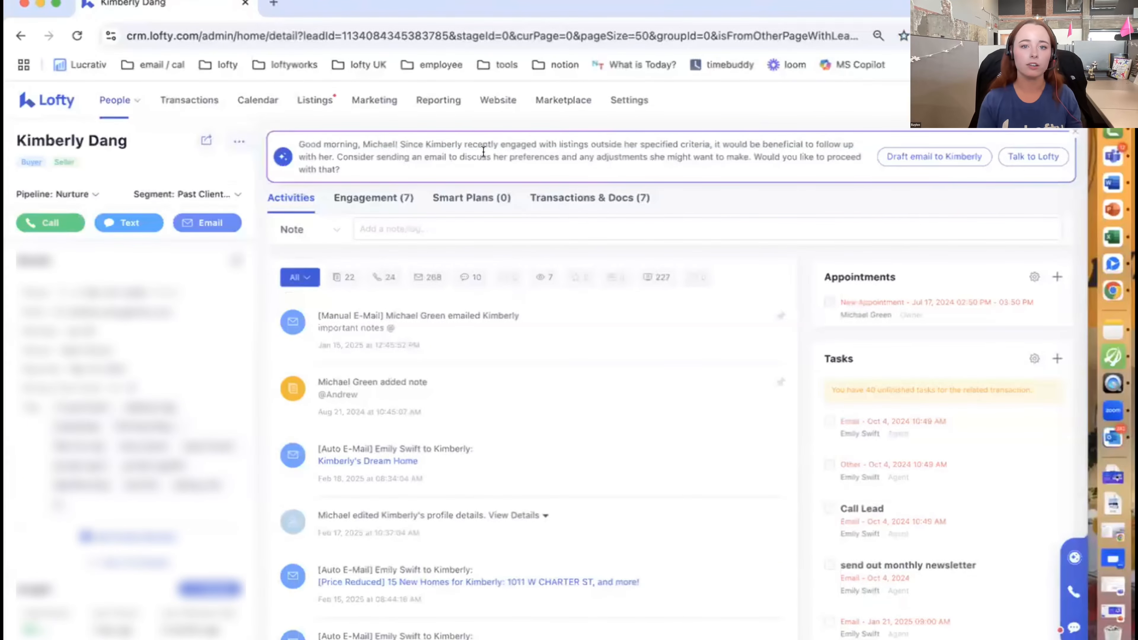
- Examine the AI follow-up suggestion, the activity timeline and the profile details on the lead's record
{"action": "left_click_drag", "start_coordinate": [484, 145], "coordinate": [711, 149]}
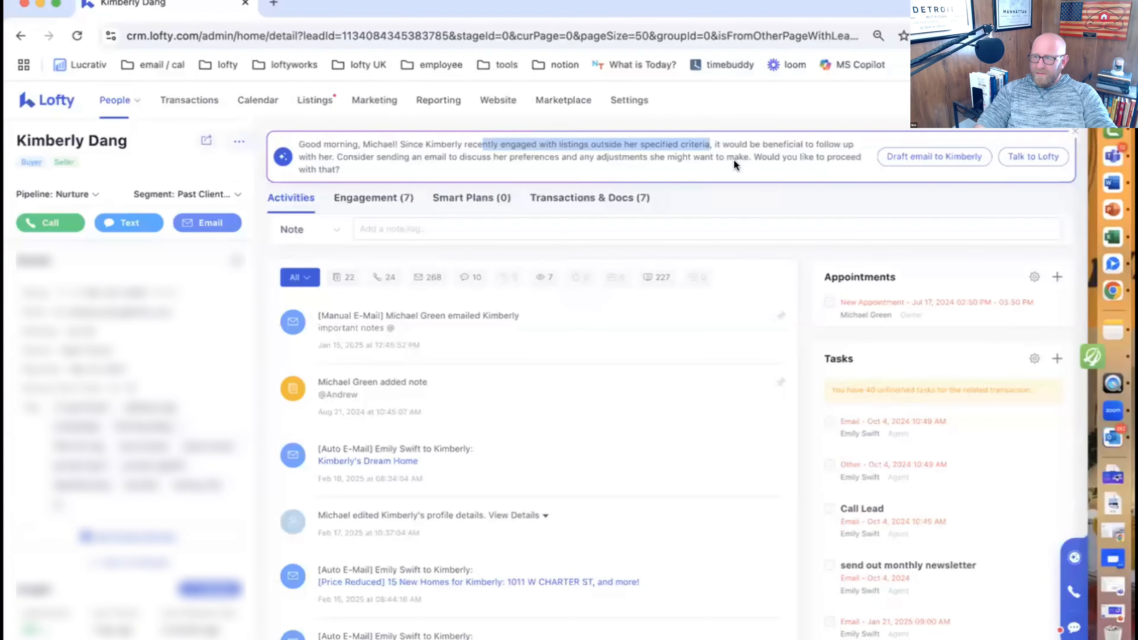
{"action": "left_click", "coordinate": [734, 160]}
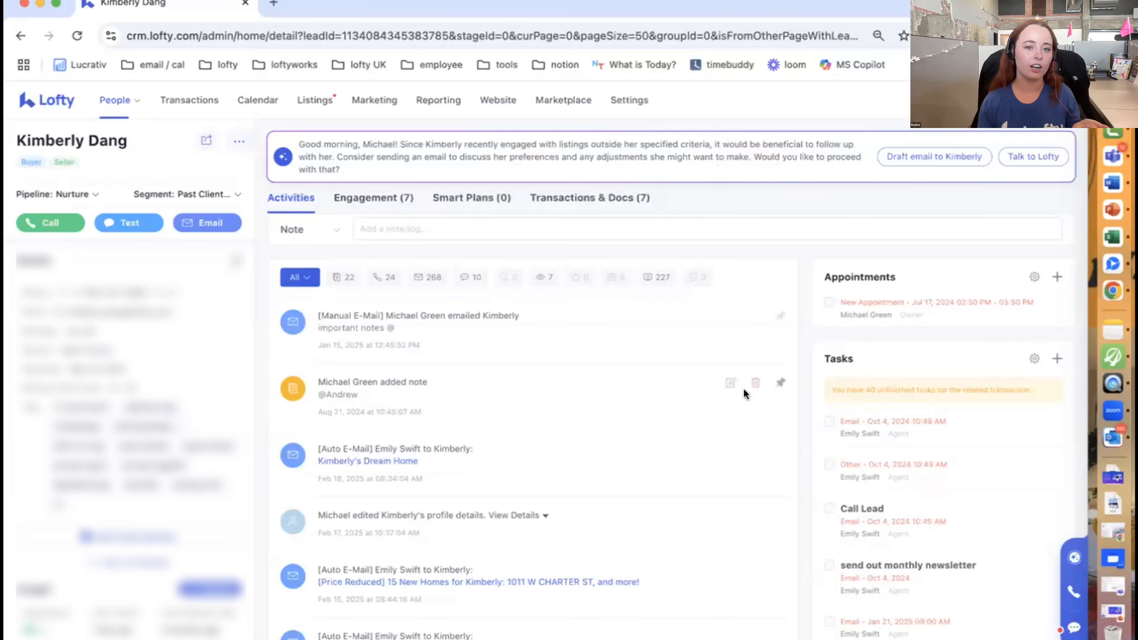
{"action": "scroll", "coordinate": [744, 389], "scroll_direction": "down", "scroll_amount": 10}
{"action": "scroll", "coordinate": [743, 388], "scroll_direction": "down", "scroll_amount": 10}
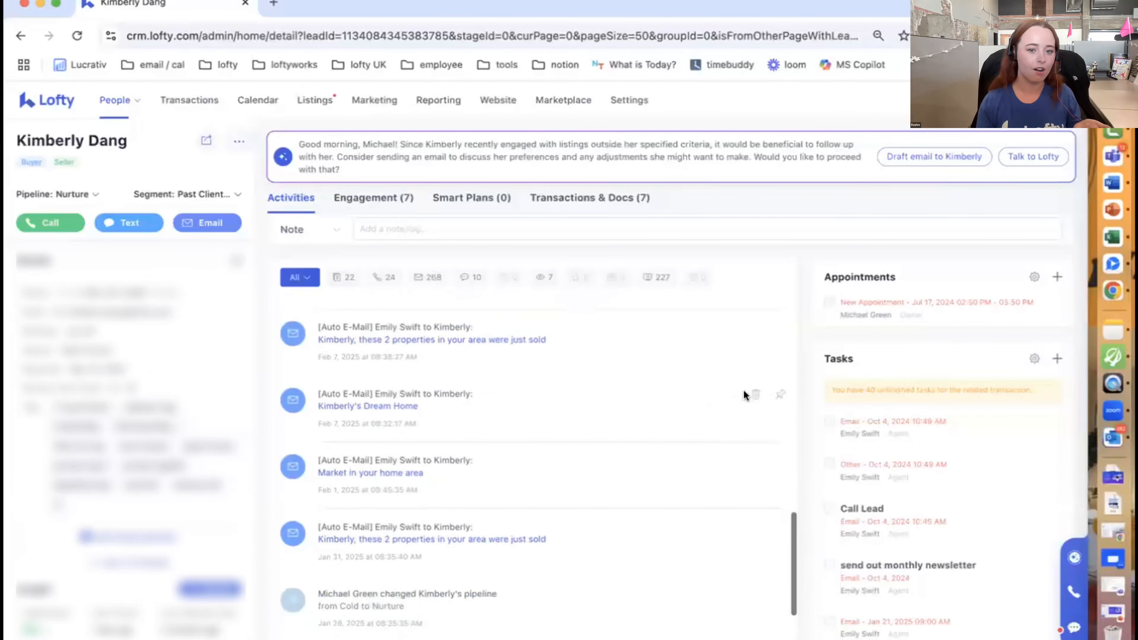
{"action": "scroll", "coordinate": [743, 395], "scroll_direction": "down", "scroll_amount": 10}
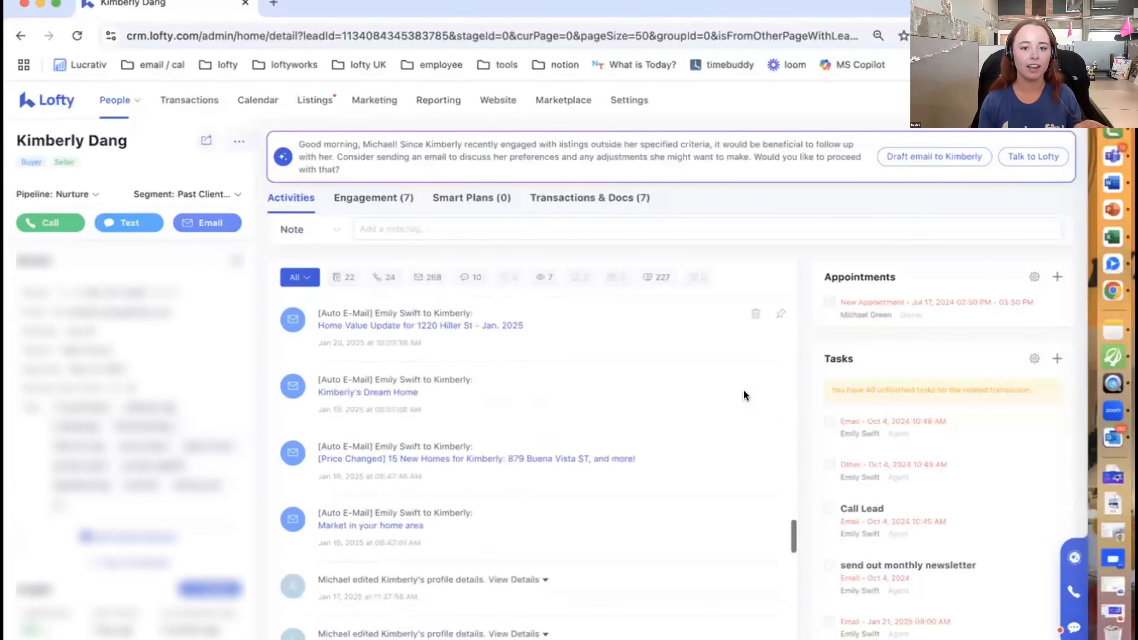
{"action": "scroll", "coordinate": [743, 395], "scroll_direction": "down", "scroll_amount": 10}
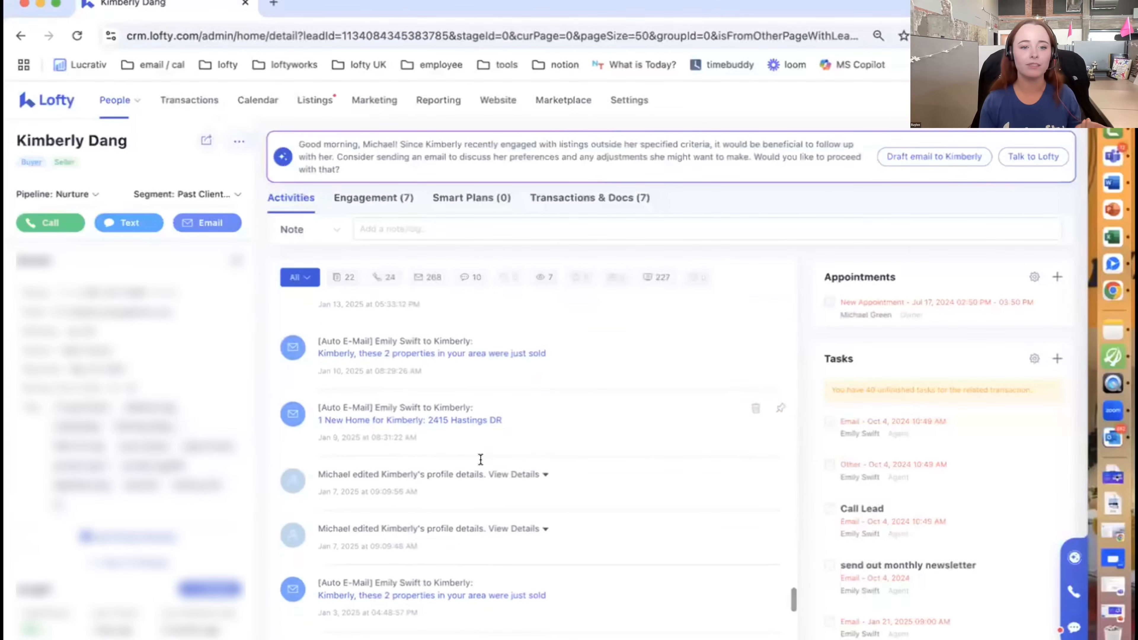
{"action": "scroll", "coordinate": [188, 506], "scroll_direction": "down", "scroll_amount": 5}
{"action": "scroll", "coordinate": [187, 506], "scroll_direction": "down", "scroll_amount": 3}
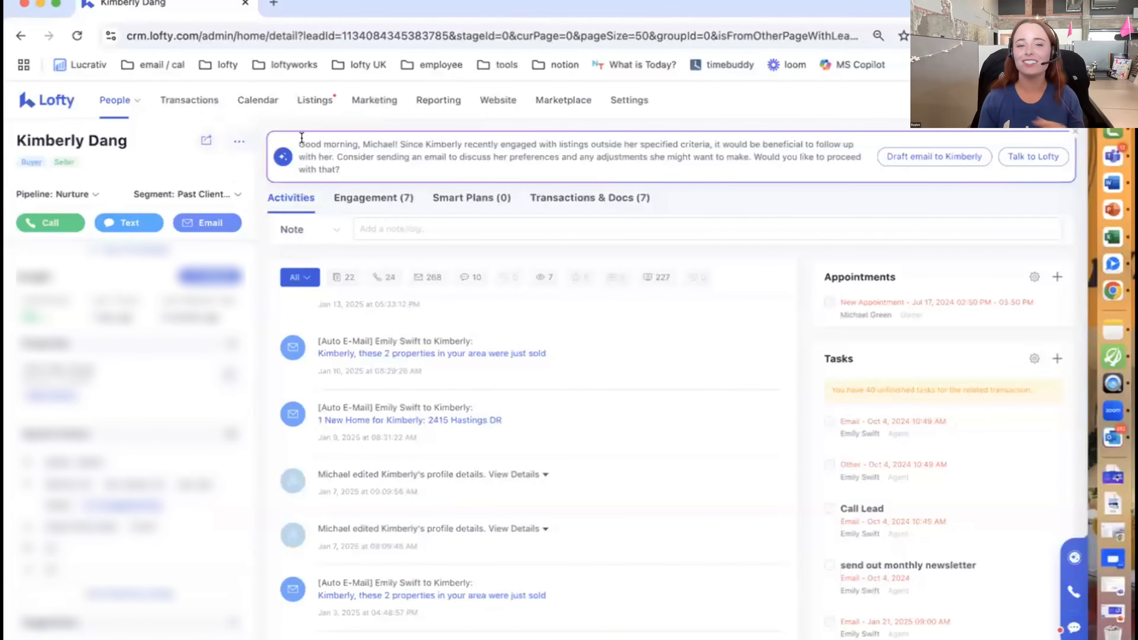
{"action": "scroll", "coordinate": [610, 334], "scroll_direction": "up", "scroll_amount": 5}
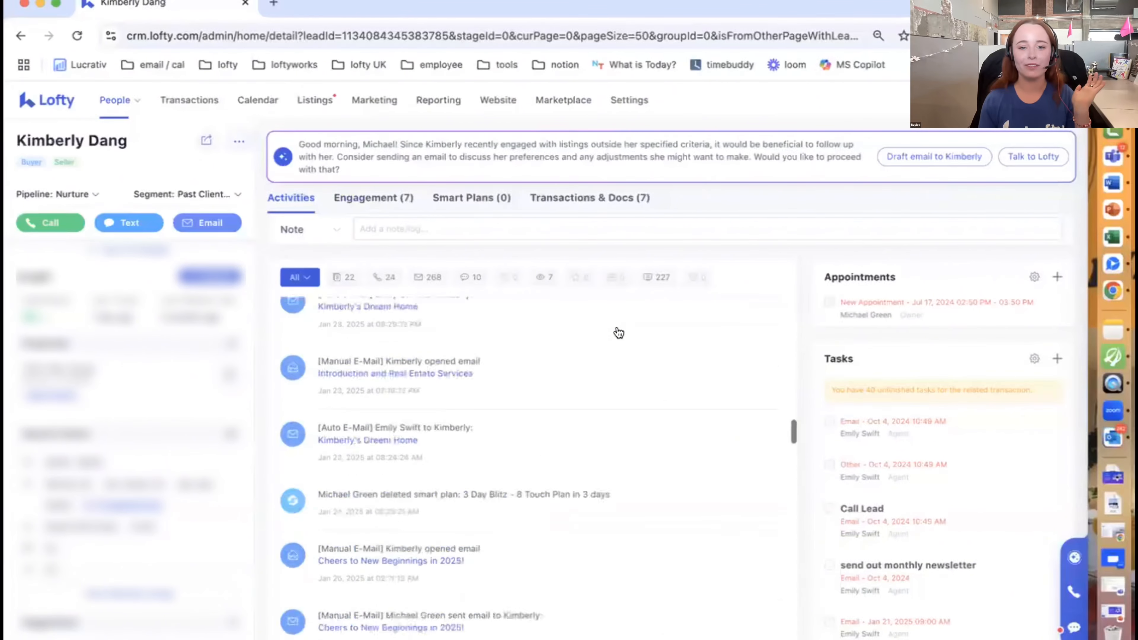
{"action": "scroll", "coordinate": [619, 333], "scroll_direction": "up", "scroll_amount": 5}
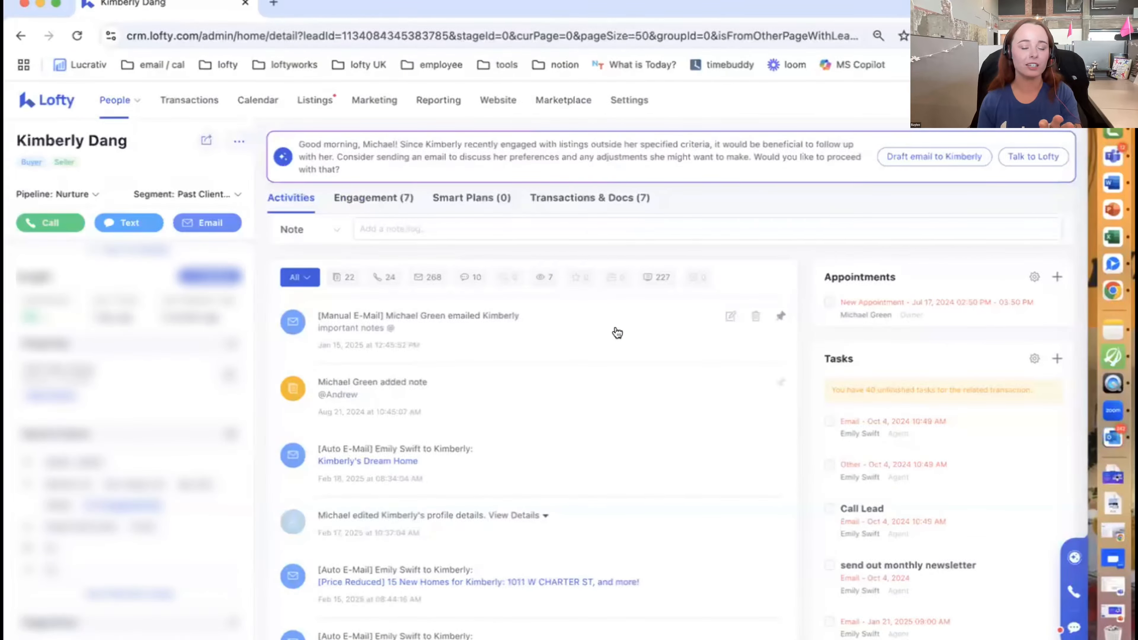
{"action": "left_click_drag", "start_coordinate": [298, 144], "coordinate": [398, 163]}
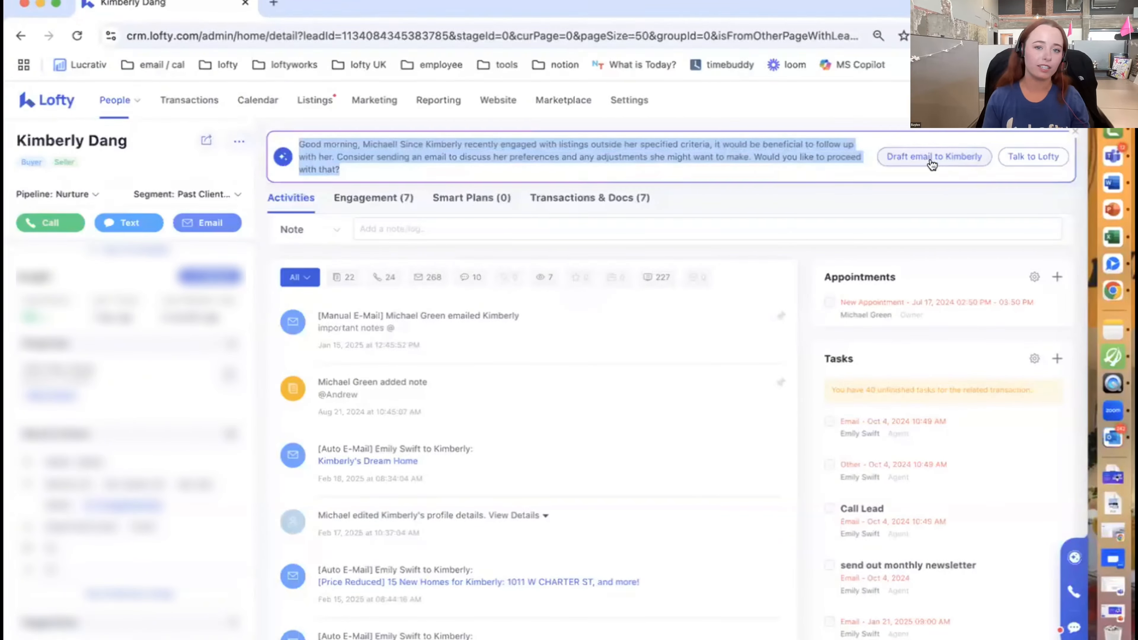
- Open the Lofty AI chat for this lead and review the example prompts in its Discover catalogue
{"action": "left_click", "coordinate": [1029, 158]}
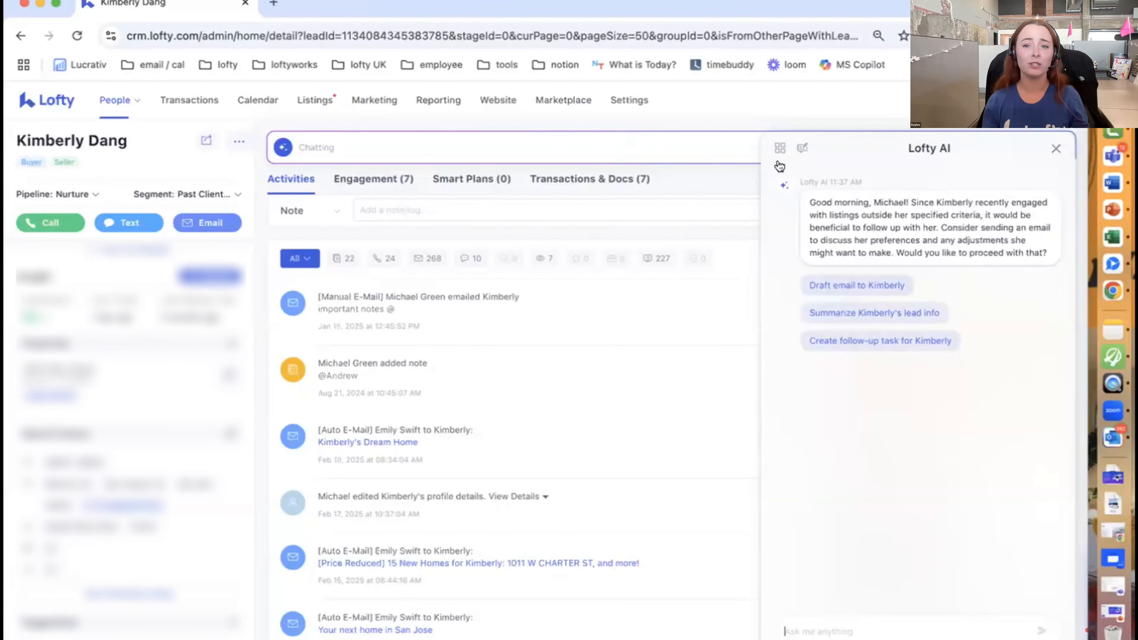
{"action": "left_click", "coordinate": [779, 149]}
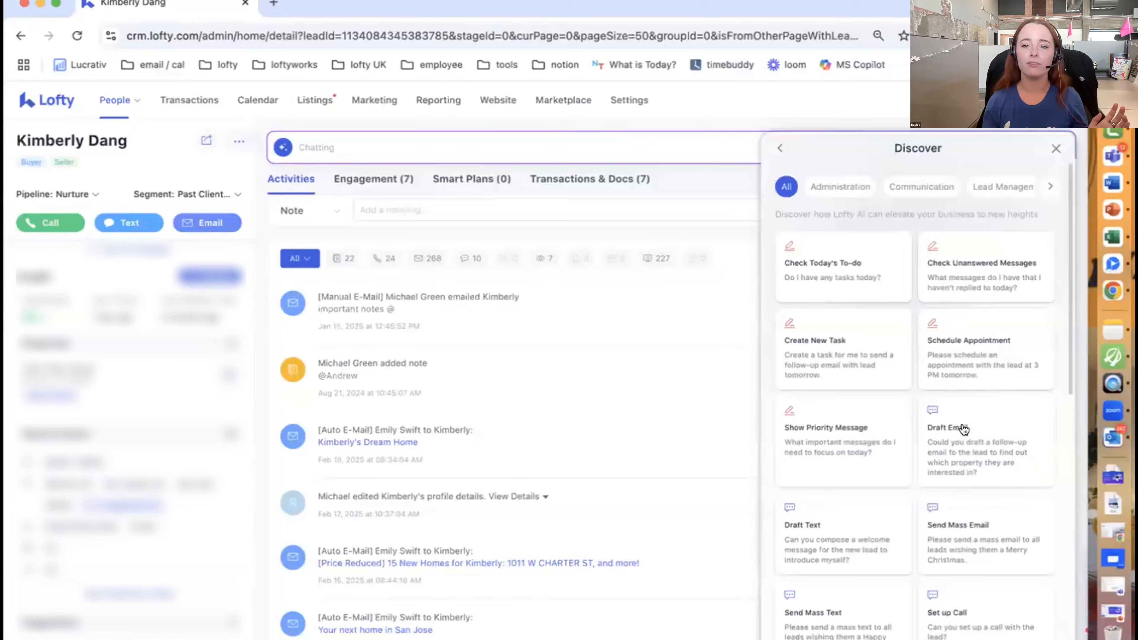
{"action": "scroll", "coordinate": [959, 431], "scroll_direction": "down", "scroll_amount": 3}
{"action": "scroll", "coordinate": [958, 435], "scroll_direction": "down", "scroll_amount": 5}
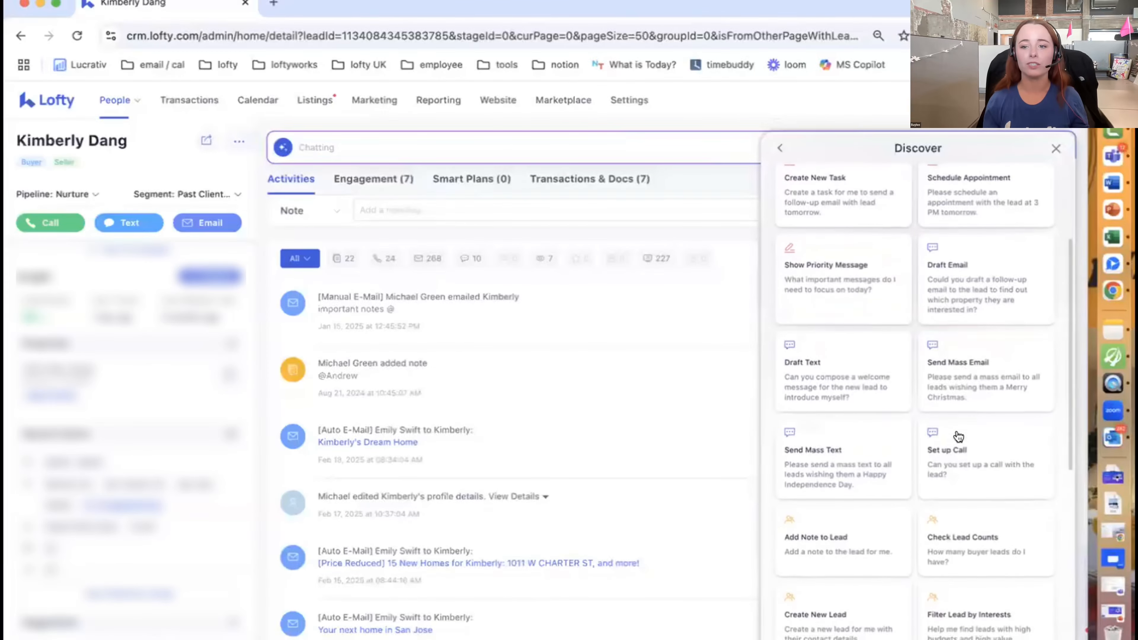
{"action": "scroll", "coordinate": [948, 420], "scroll_direction": "down", "scroll_amount": 4}
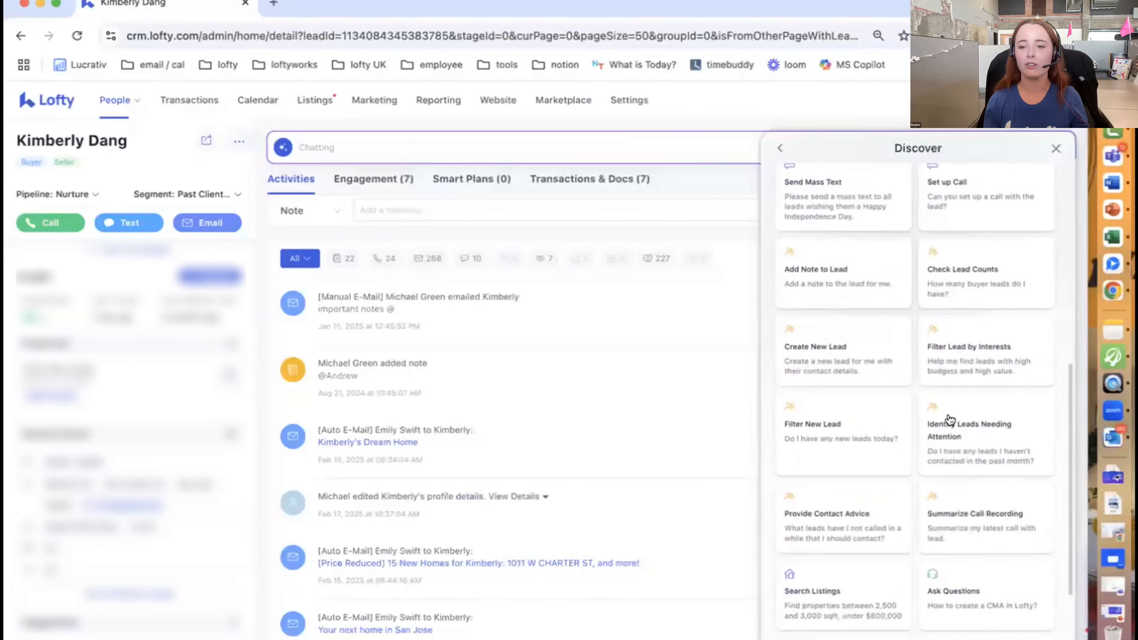
{"action": "scroll", "coordinate": [950, 420], "scroll_direction": "down", "scroll_amount": 4}
{"action": "scroll", "coordinate": [950, 420], "scroll_direction": "up", "scroll_amount": 5}
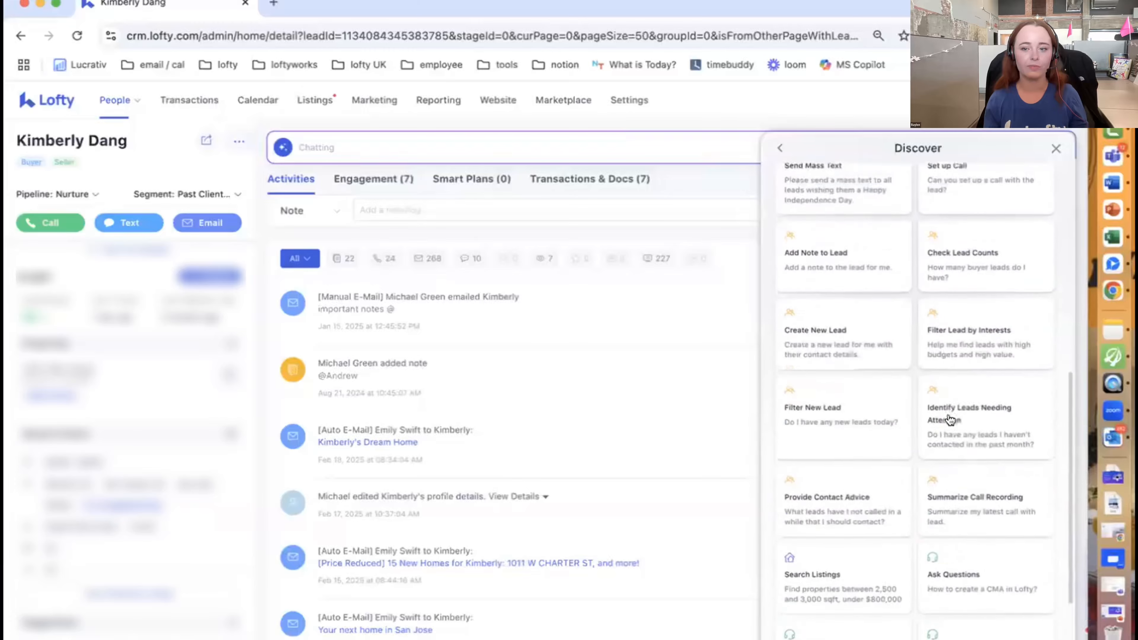
{"action": "scroll", "coordinate": [950, 420], "scroll_direction": "up", "scroll_amount": 8}
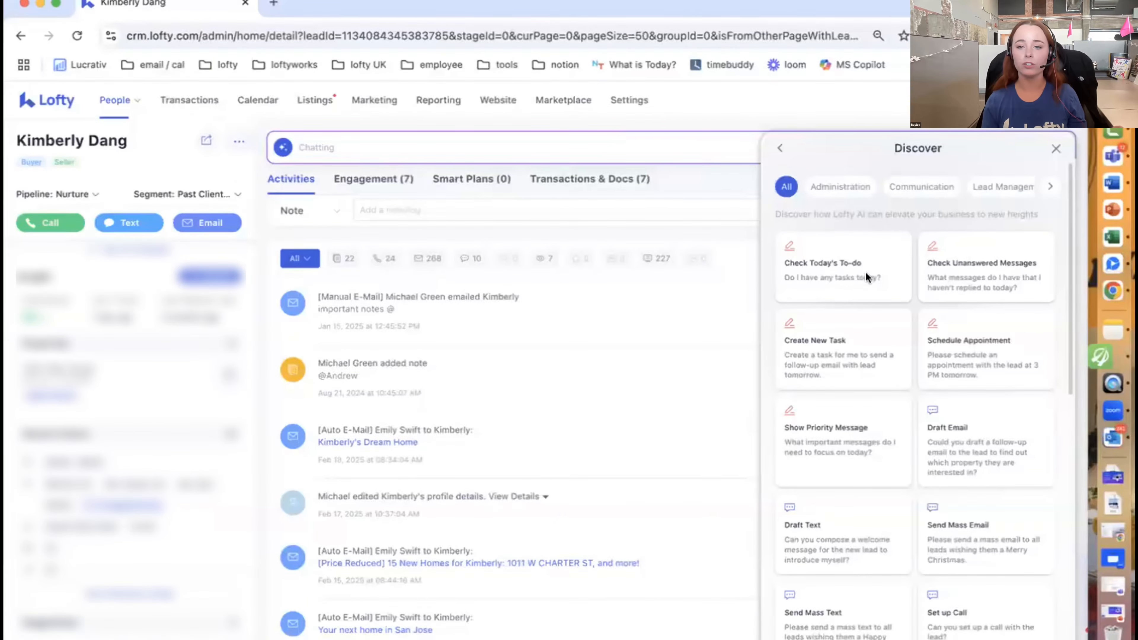
- Return to the AI conversation and review the earlier answer about today's unanswered messages and its priority list
{"action": "left_click", "coordinate": [780, 147]}
{"action": "scroll", "coordinate": [903, 289], "scroll_direction": "up", "scroll_amount": 10}
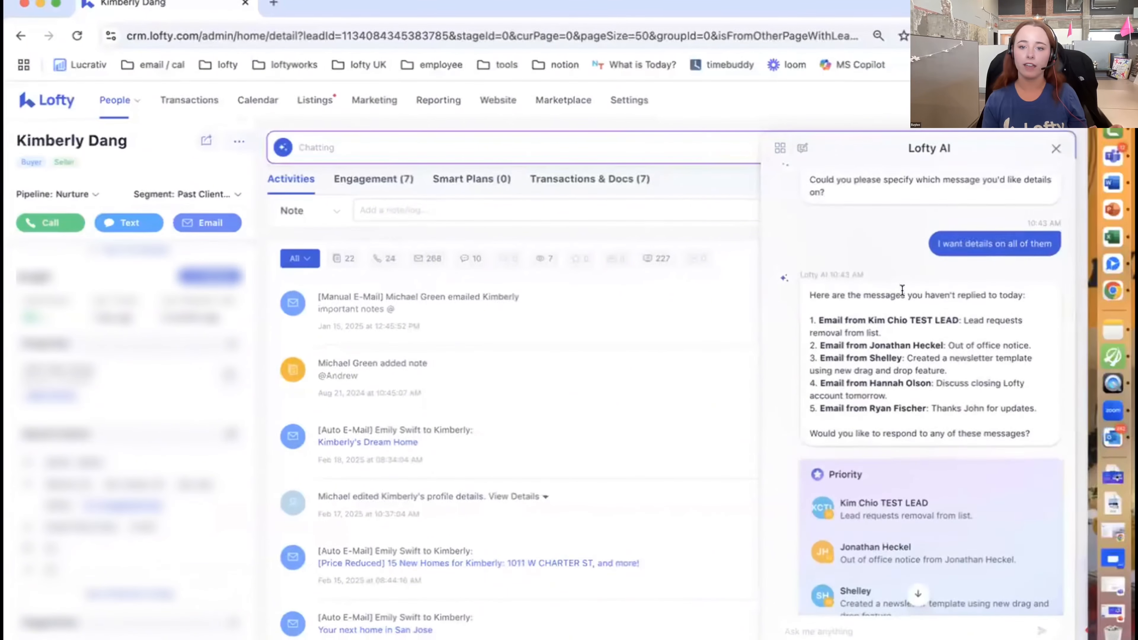
{"action": "scroll", "coordinate": [902, 291], "scroll_direction": "down", "scroll_amount": 3}
{"action": "scroll", "coordinate": [902, 291], "scroll_direction": "down", "scroll_amount": 3}
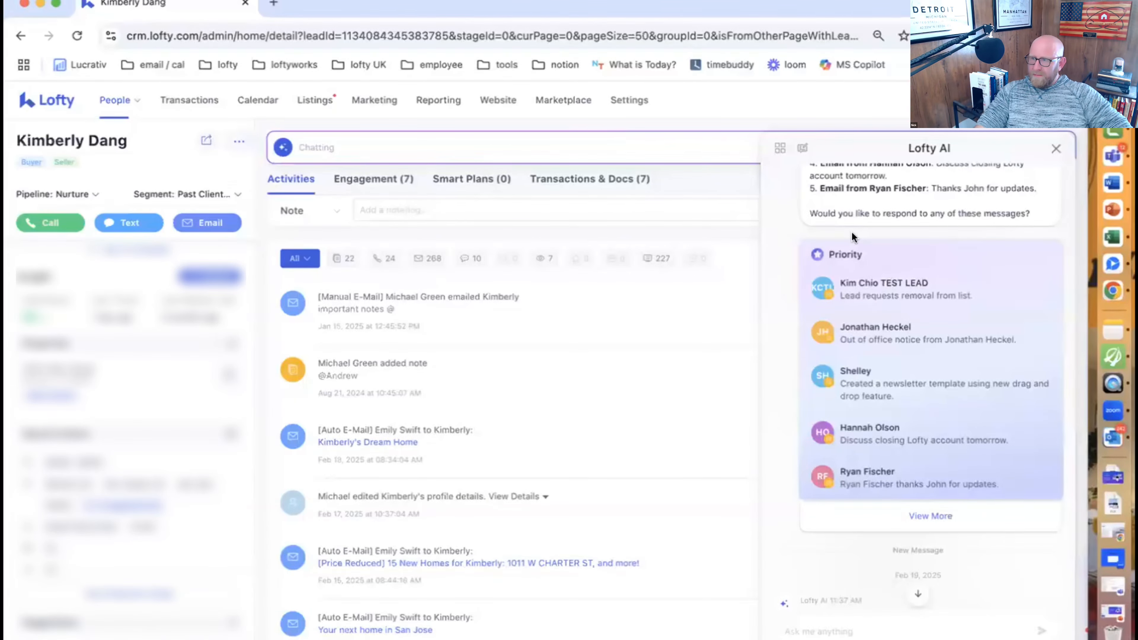
- Look back through the older AI chat history, including the 30-day smart plan, priority emails and recently registered leads requests
{"action": "scroll", "coordinate": [852, 232], "scroll_direction": "up", "scroll_amount": 10}
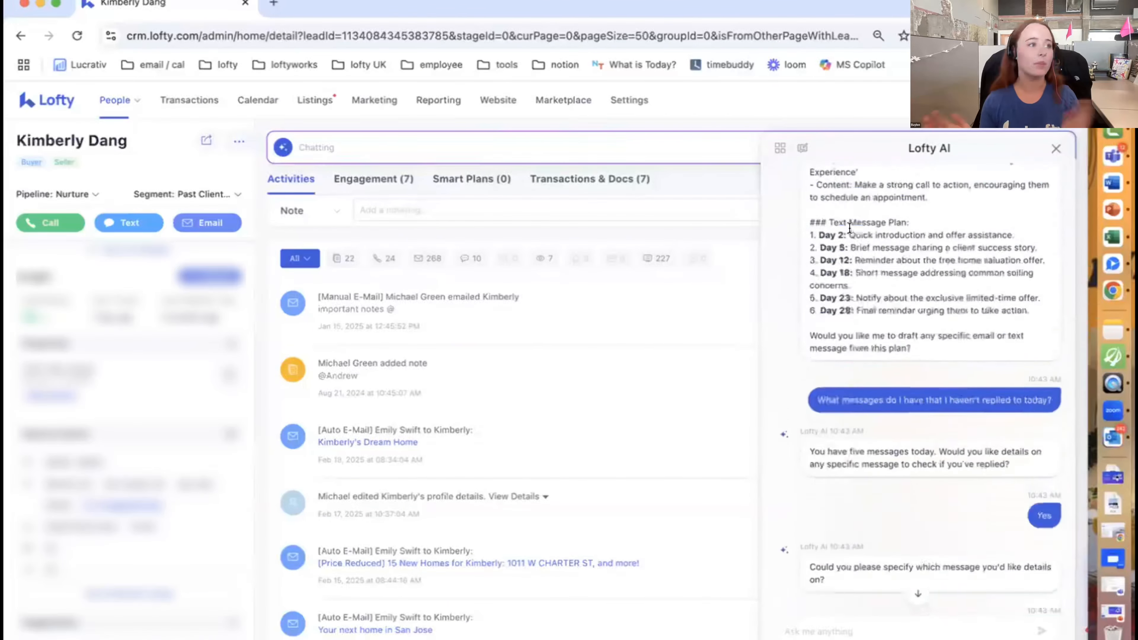
{"action": "scroll", "coordinate": [849, 227], "scroll_direction": "up", "scroll_amount": 10}
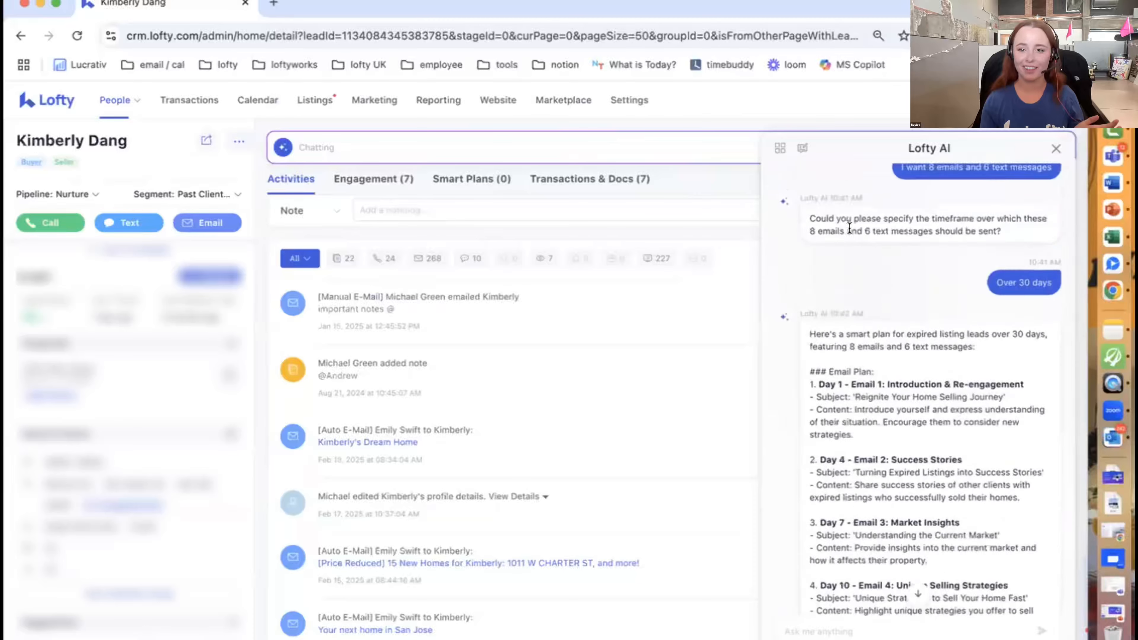
{"action": "scroll", "coordinate": [850, 227], "scroll_direction": "up", "scroll_amount": 15}
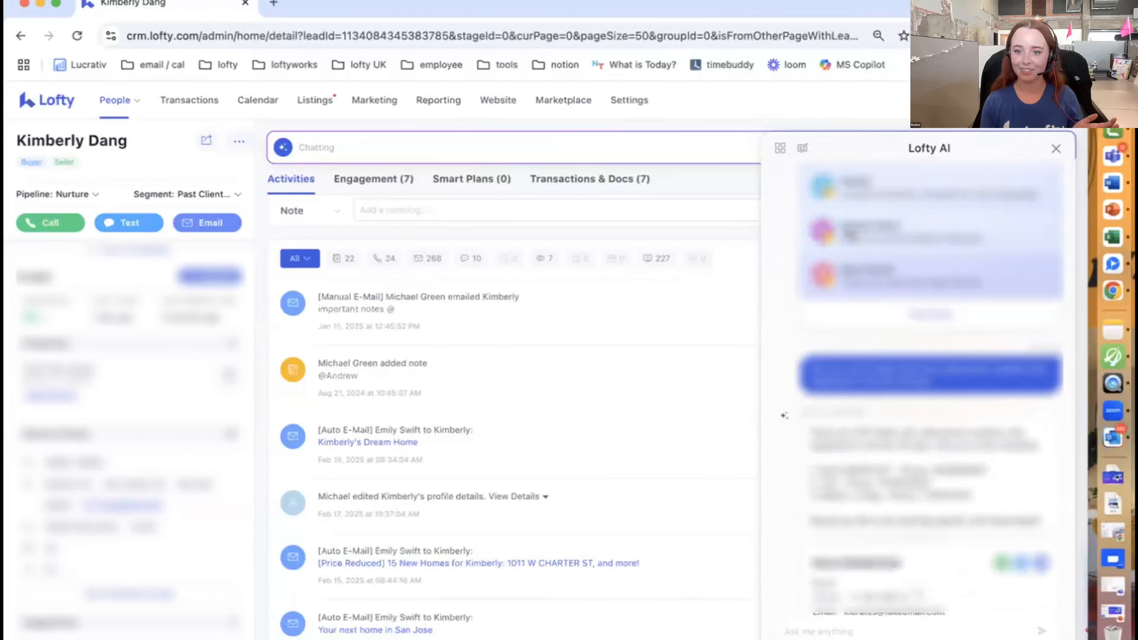
{"action": "scroll", "coordinate": [850, 227], "scroll_direction": "up", "scroll_amount": 10}
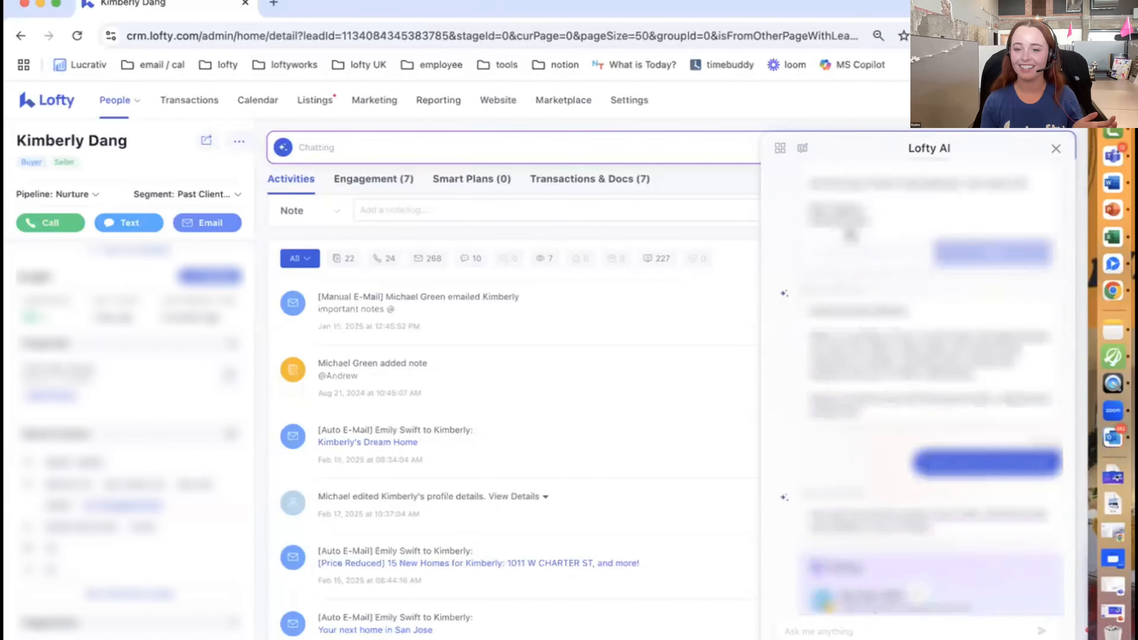
{"action": "scroll", "coordinate": [850, 233], "scroll_direction": "up", "scroll_amount": 10}
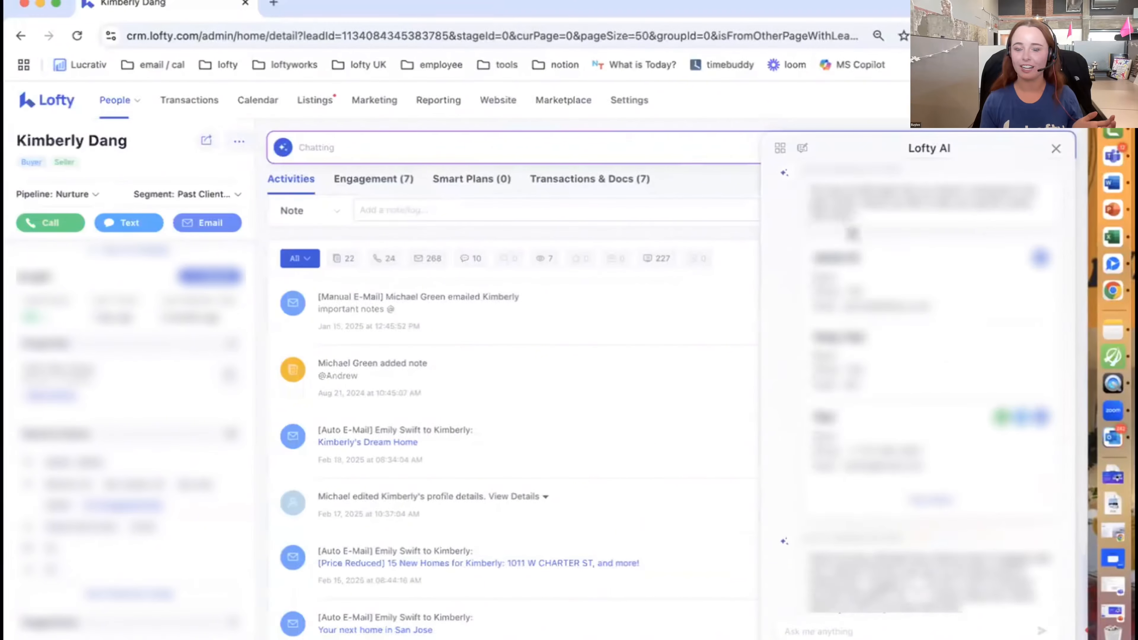
{"action": "scroll", "coordinate": [851, 233], "scroll_direction": "up", "scroll_amount": 10}
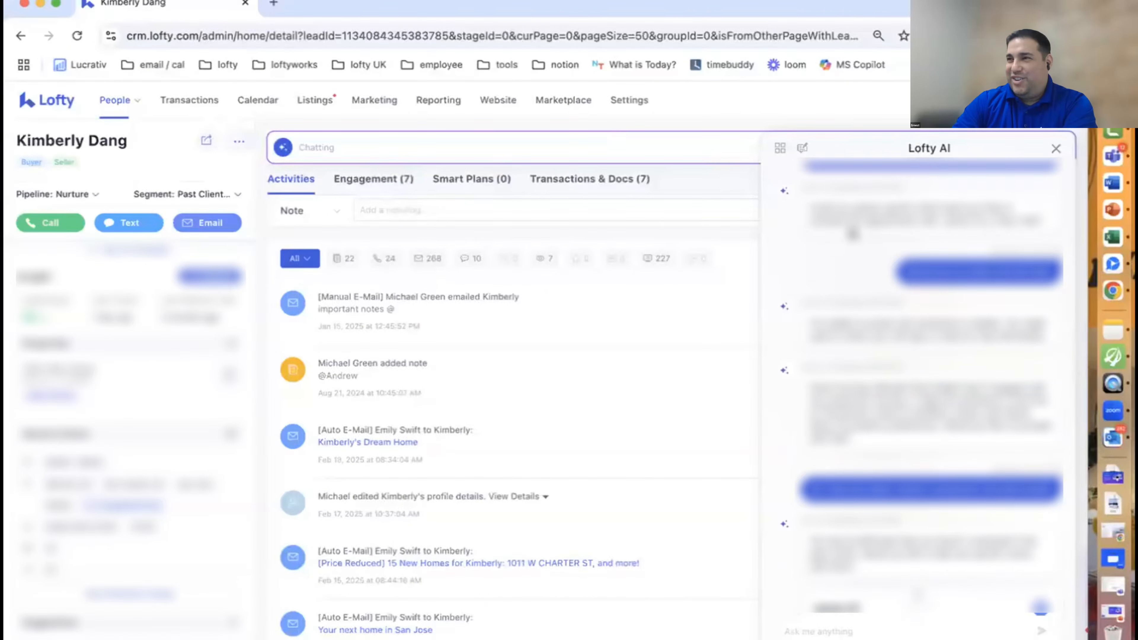
{"action": "scroll", "coordinate": [852, 233], "scroll_direction": "up", "scroll_amount": 3}
{"action": "scroll", "coordinate": [851, 229], "scroll_direction": "up", "scroll_amount": 8}
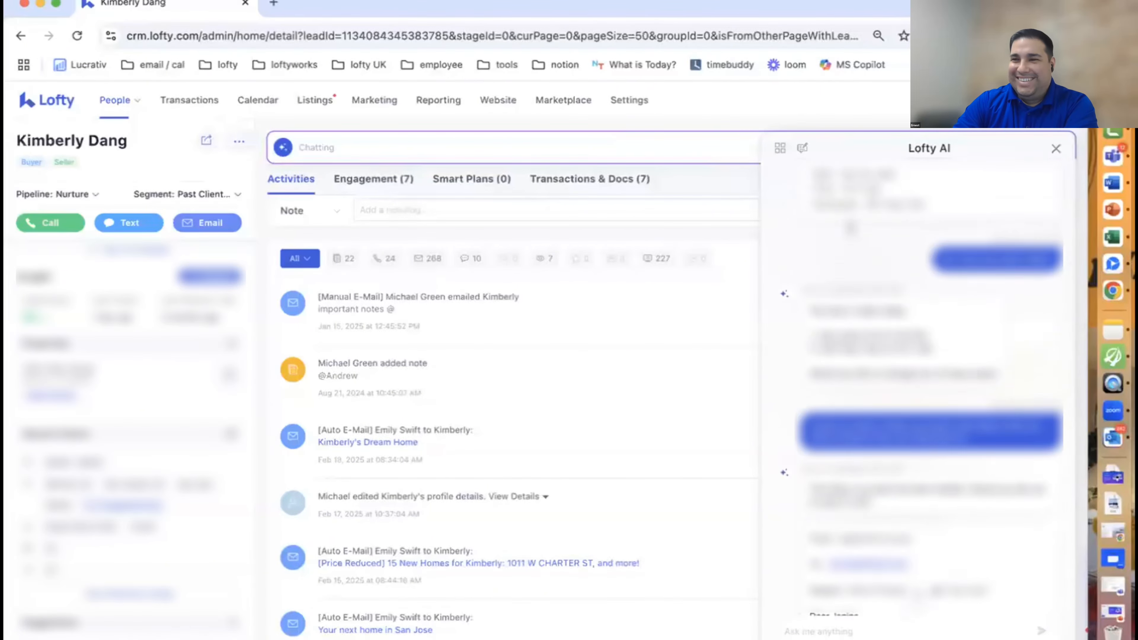
{"action": "scroll", "coordinate": [923, 381], "scroll_direction": "up", "scroll_amount": 10}
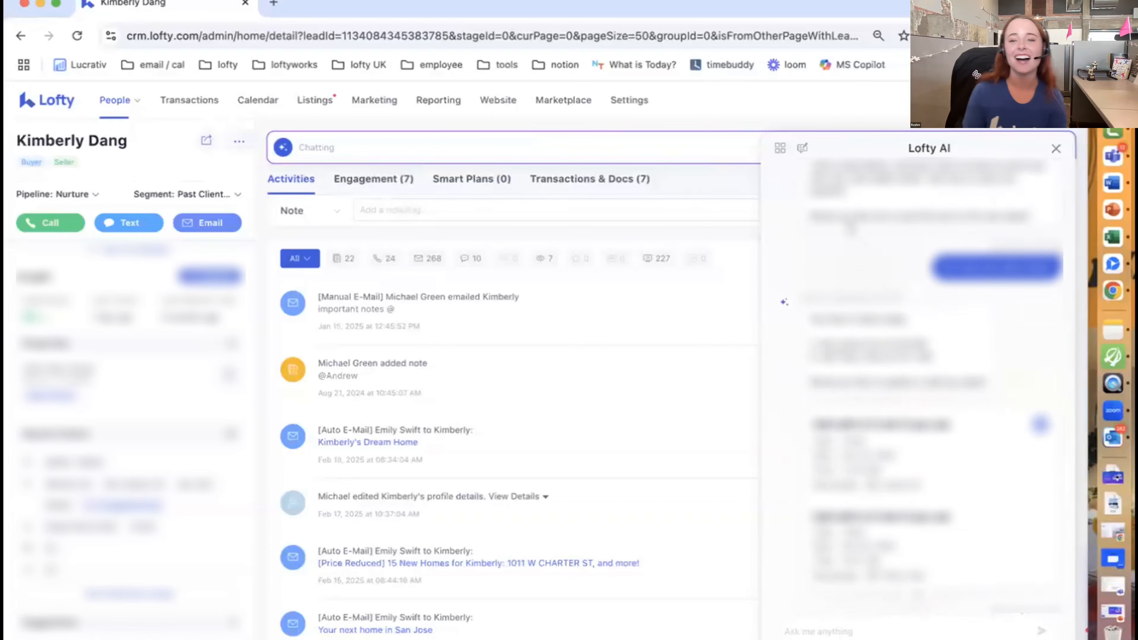
{"action": "scroll", "coordinate": [851, 227], "scroll_direction": "up", "scroll_amount": 8}
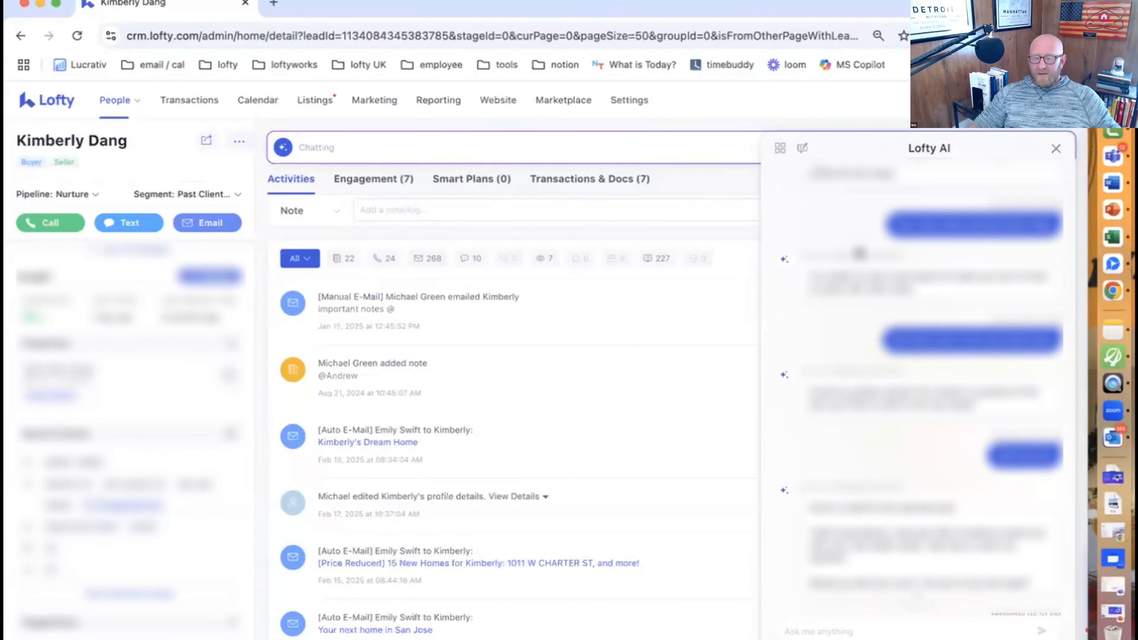
{"action": "scroll", "coordinate": [859, 253], "scroll_direction": "up", "scroll_amount": 10}
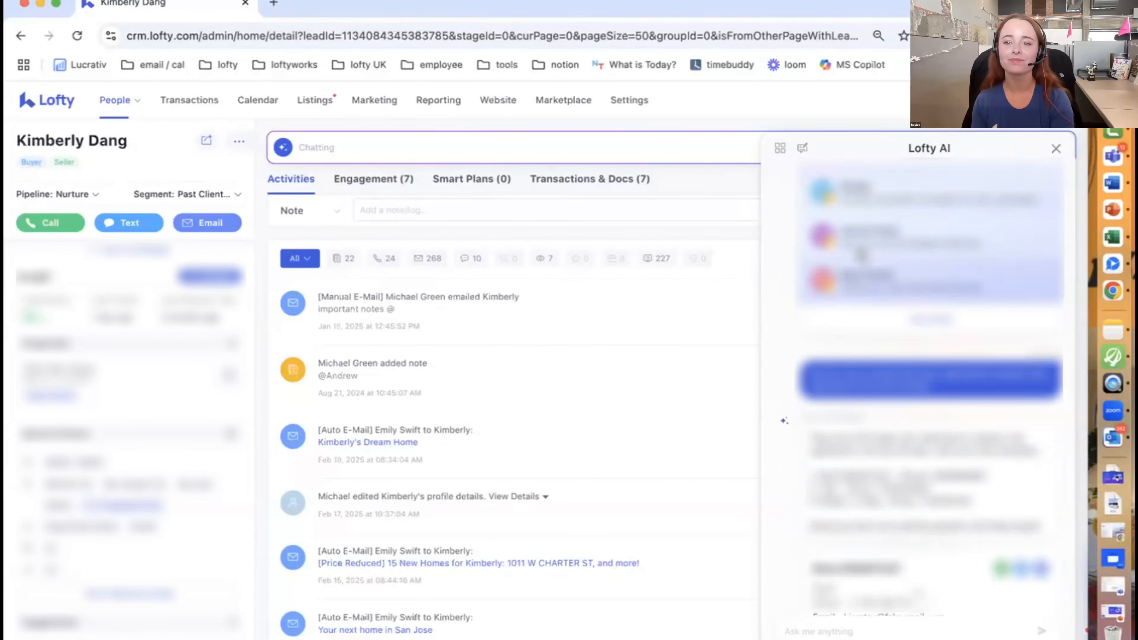
{"action": "scroll", "coordinate": [861, 250], "scroll_direction": "up", "scroll_amount": 5}
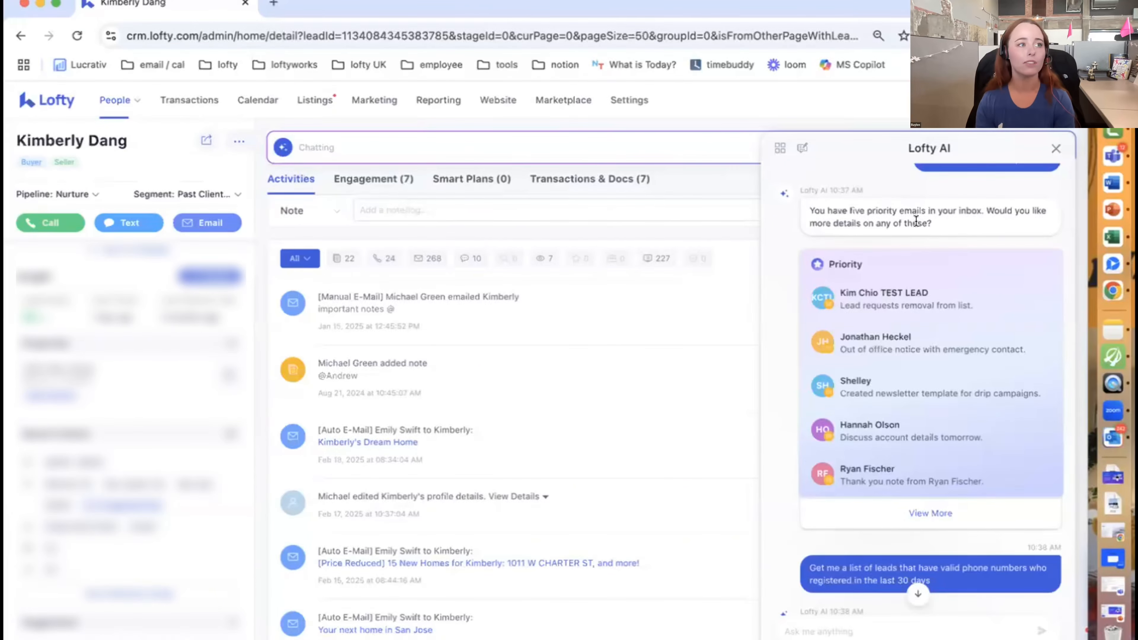
{"action": "scroll", "coordinate": [937, 242], "scroll_direction": "down", "scroll_amount": 5}
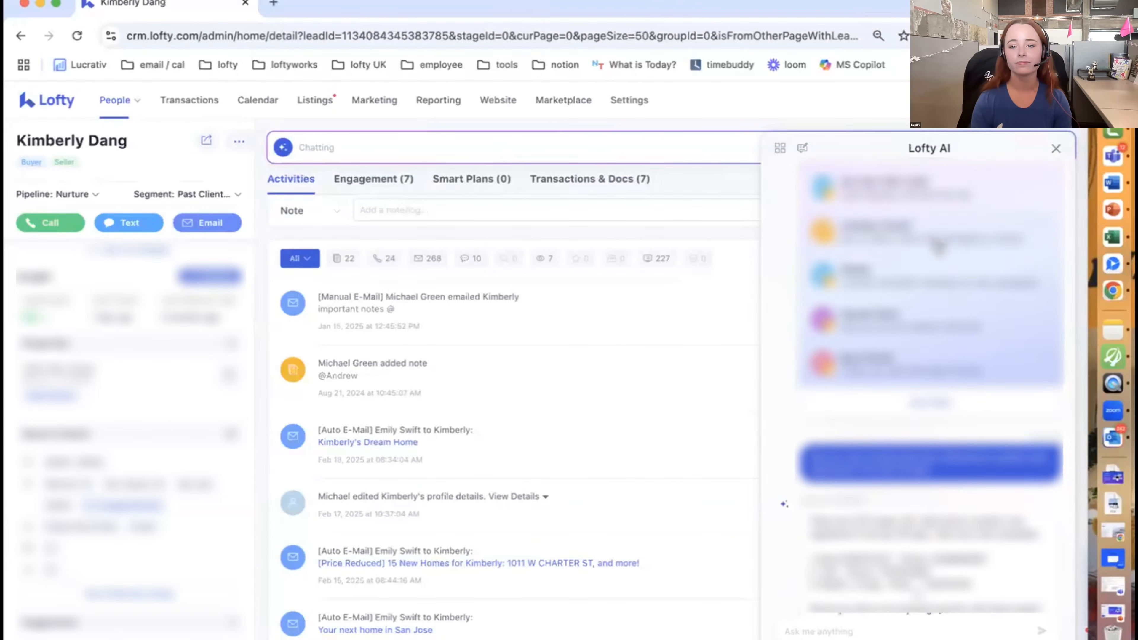
{"action": "scroll", "coordinate": [939, 246], "scroll_direction": "down", "scroll_amount": 5}
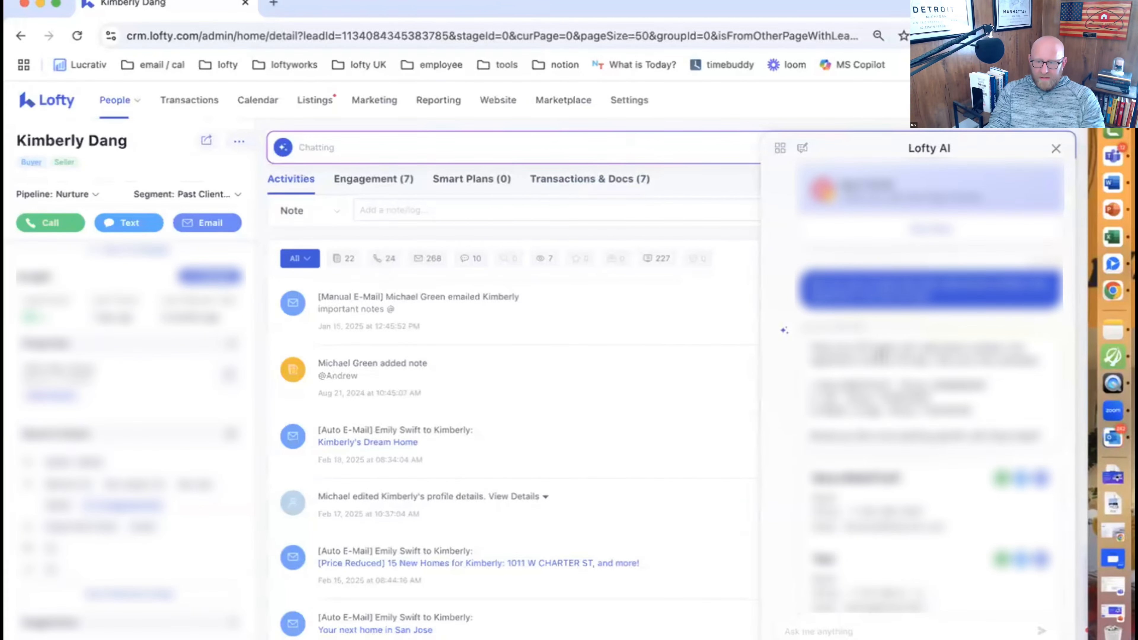
{"action": "scroll", "coordinate": [882, 355], "scroll_direction": "up", "scroll_amount": 4}
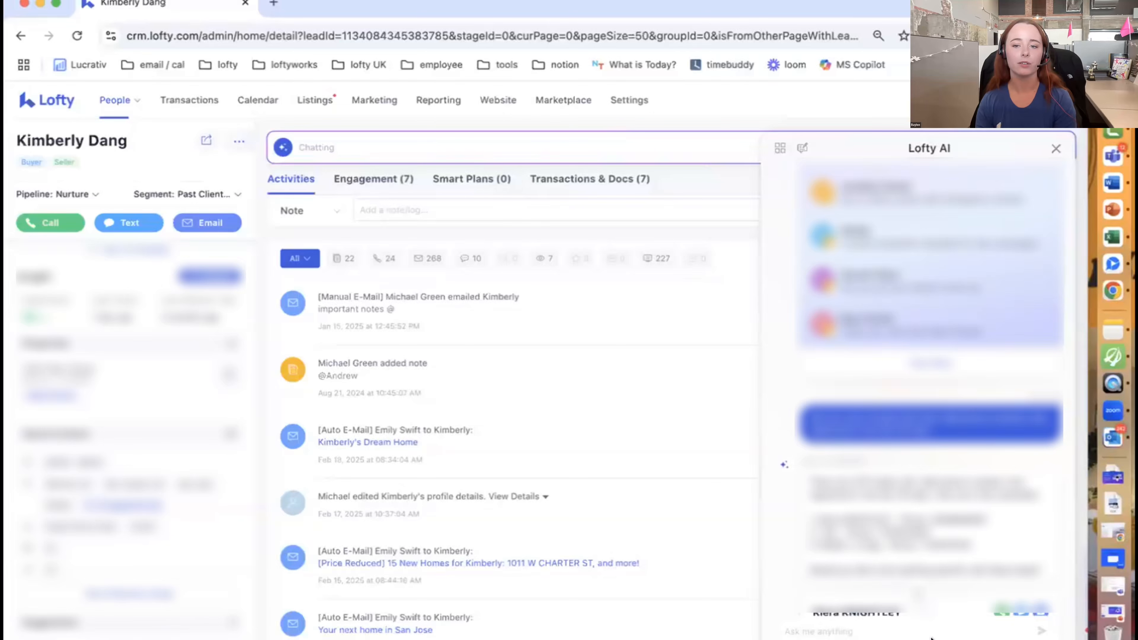
- Ask Lofty AI to write an email based on the lead's recent activity, announcing a new listing and asking if she wants to tour this weekend
{"action": "left_click", "coordinate": [932, 638]}
{"action": "type", "text": "based on "}
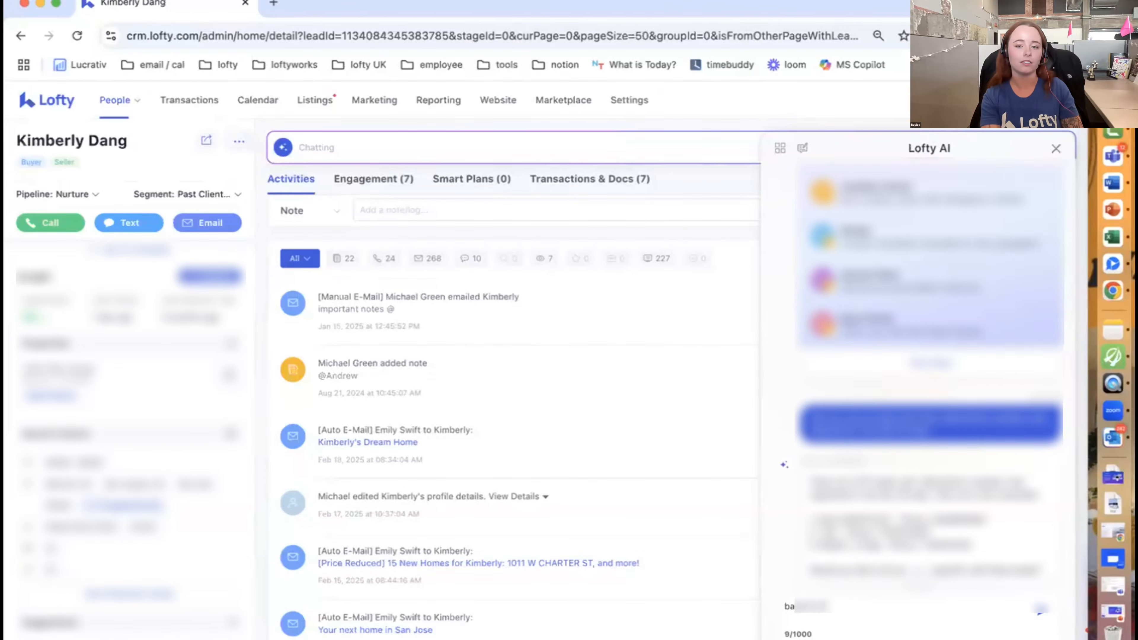
{"action": "type", "text": "kimberly's recent"}
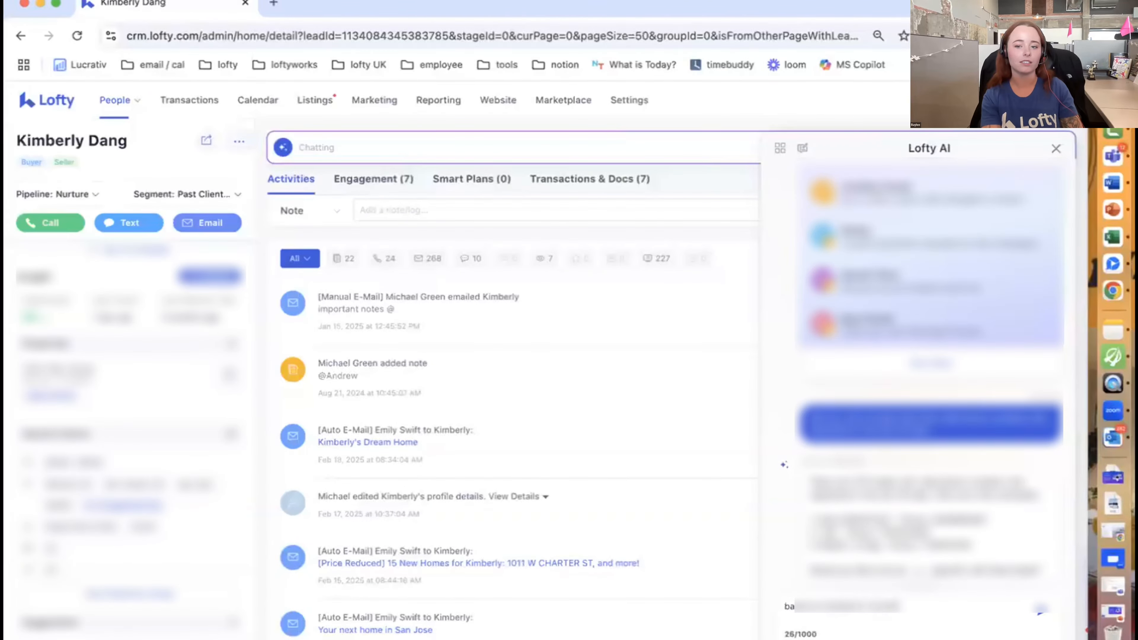
{"action": "type", "text": " activity, write"}
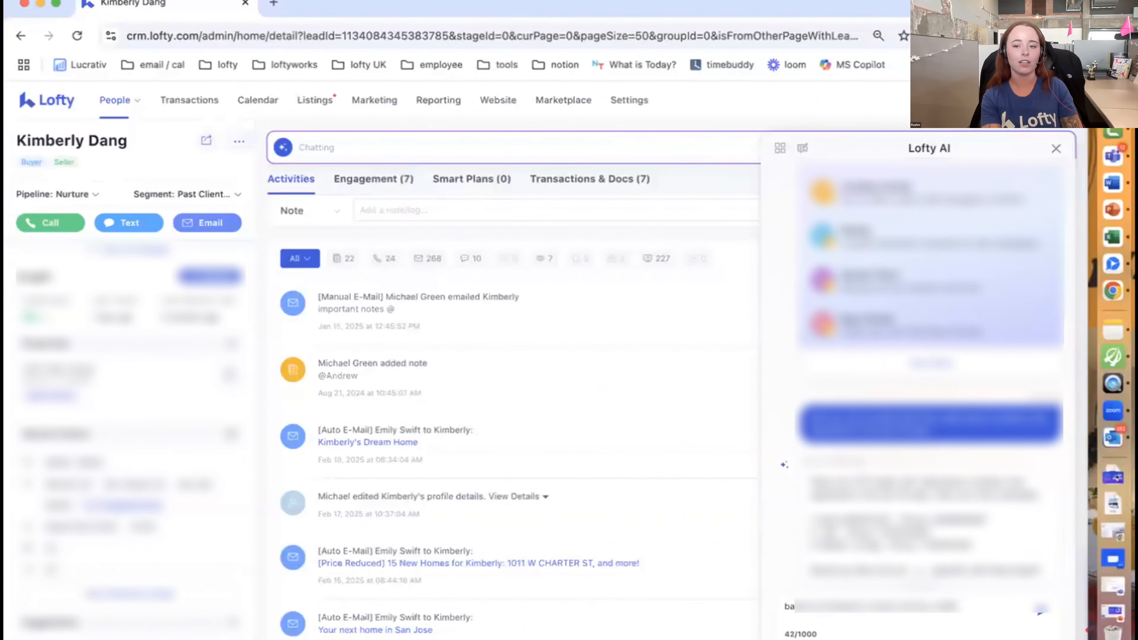
{"action": "type", "text": " an email "}
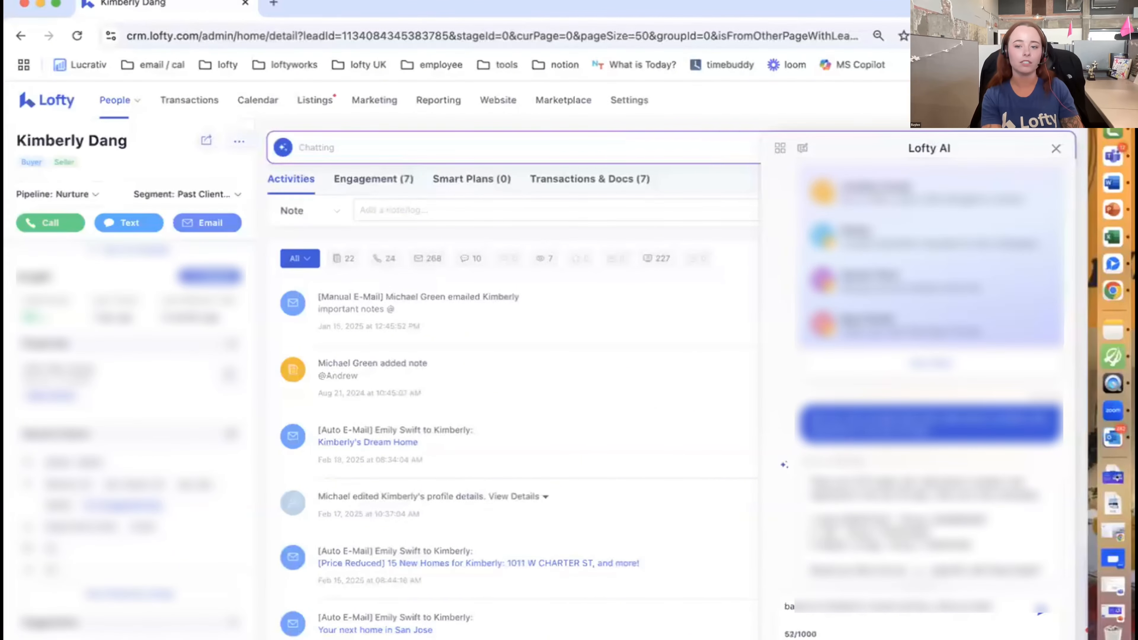
{"action": "type", "text": "letting her know I have "}
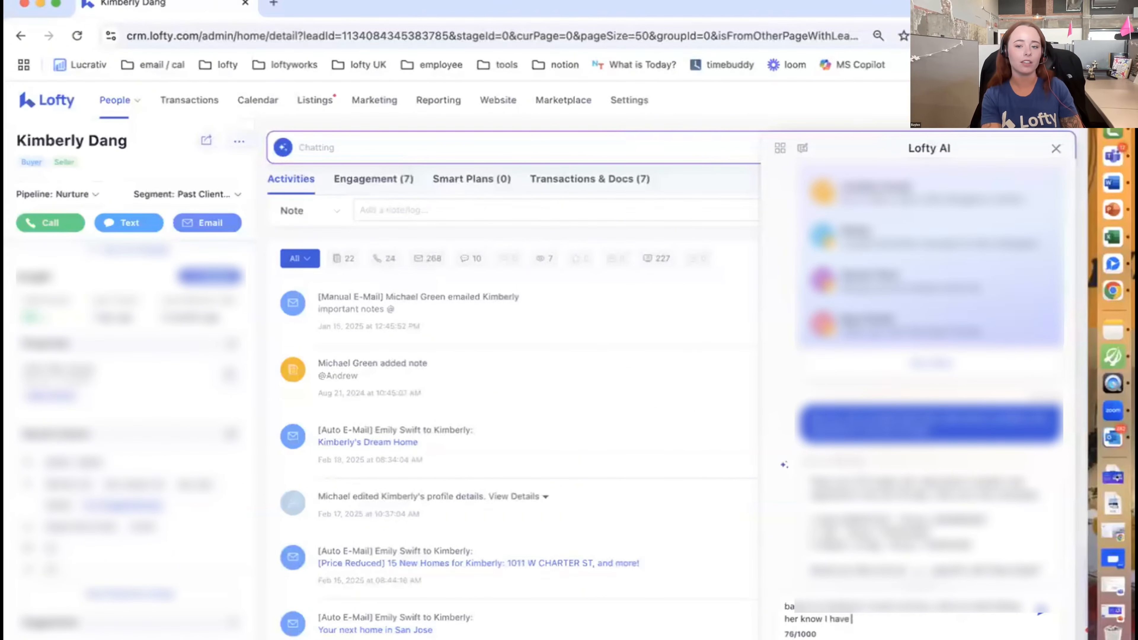
{"action": "type", "text": "a new listing an"}
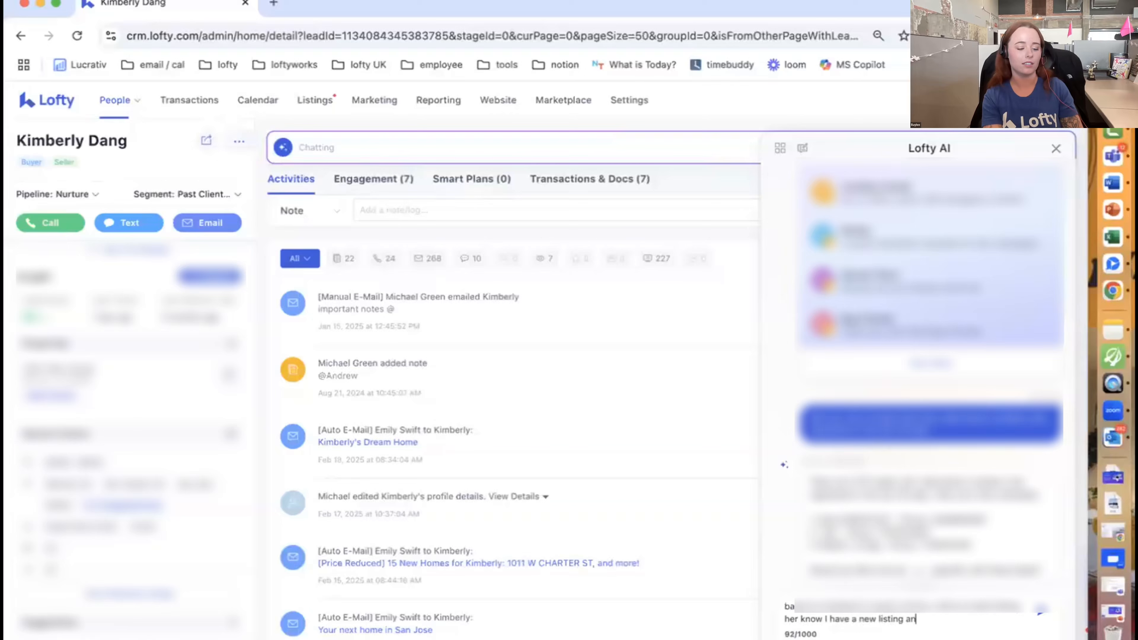
{"action": "type", "text": "d asking if"}
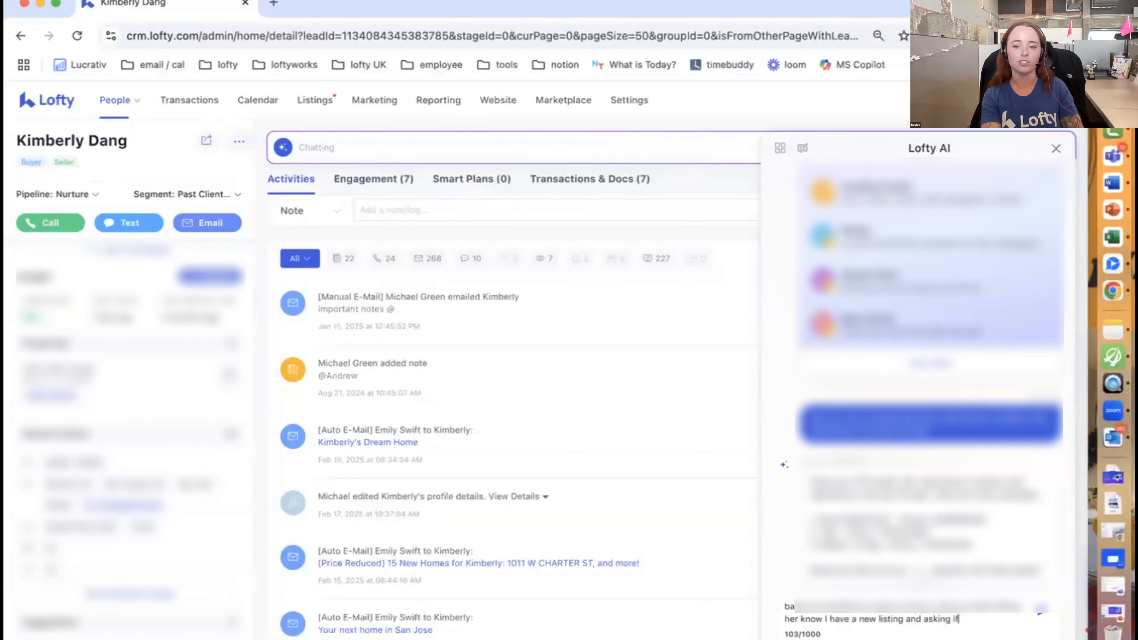
{"action": "type", "text": " she wants to tour this wee"}
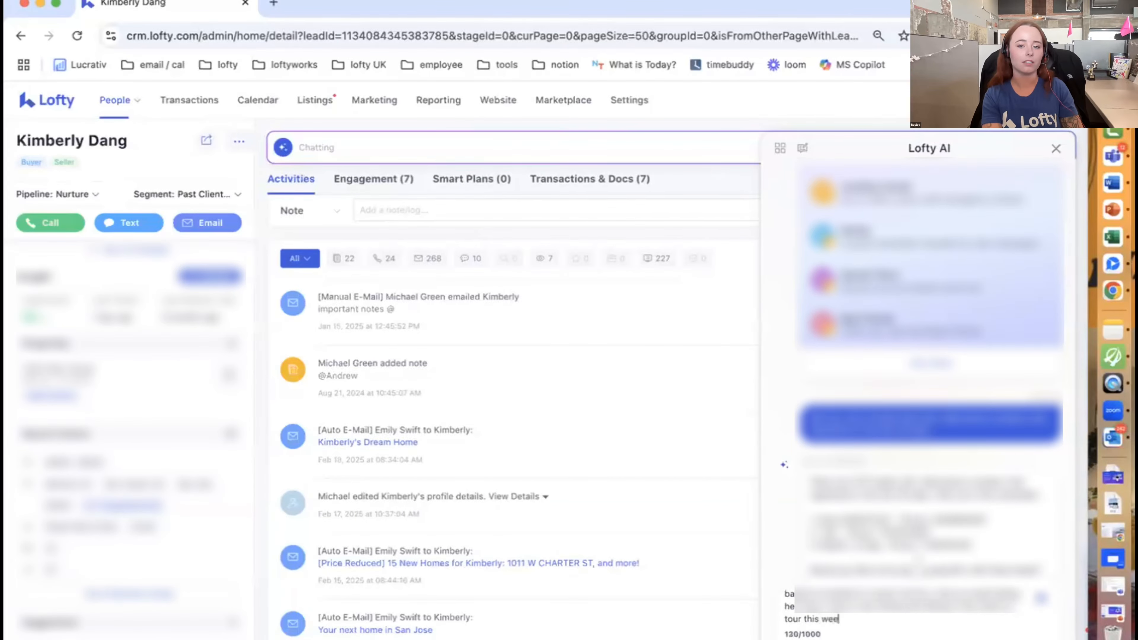
{"action": "type", "text": "kend"}
{"action": "key", "text": "Return"}
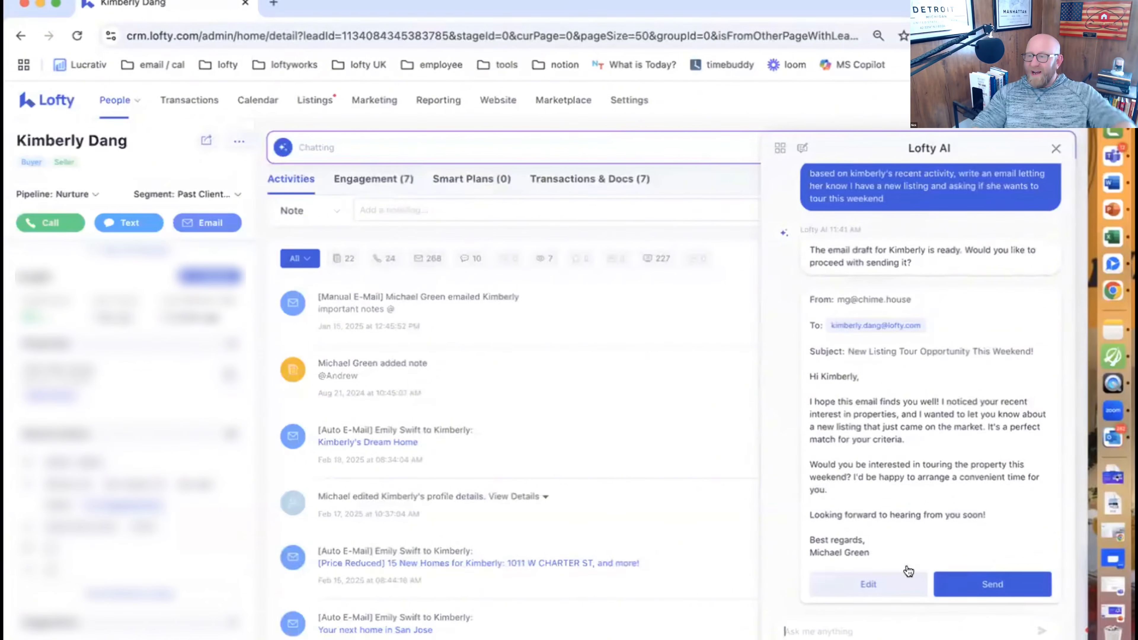
- Try removing the sentence "I hope this email finds you well!" from the AI-drafted email, closing the editor without sending
{"action": "left_click", "coordinate": [893, 588]}
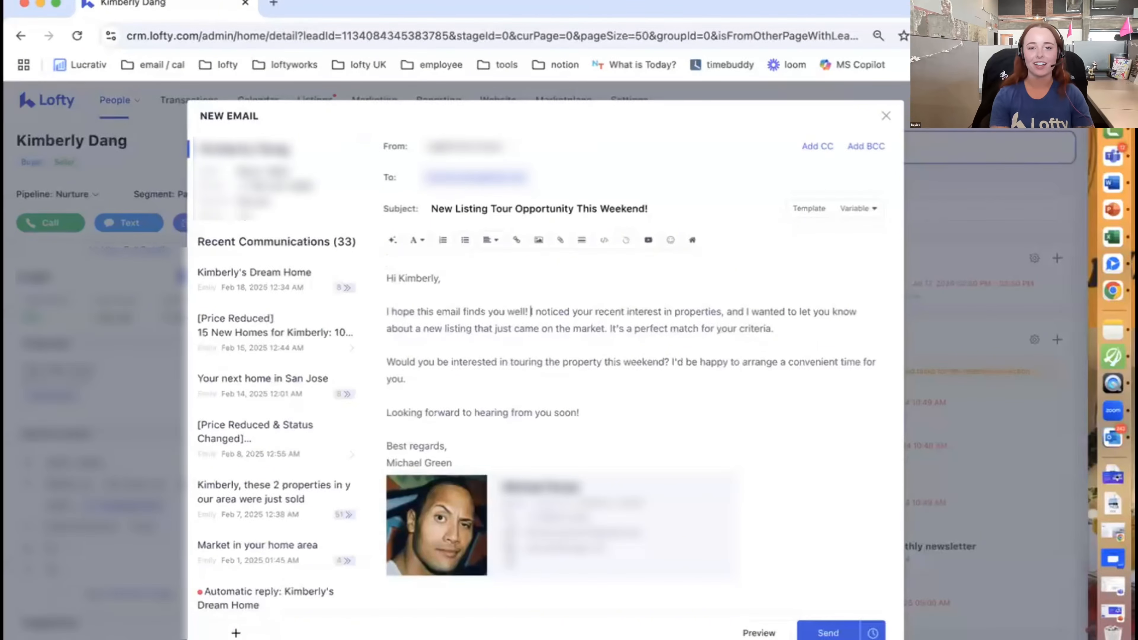
{"action": "key", "text": "super+shift+Left"}
{"action": "key", "text": "BackSpace"}
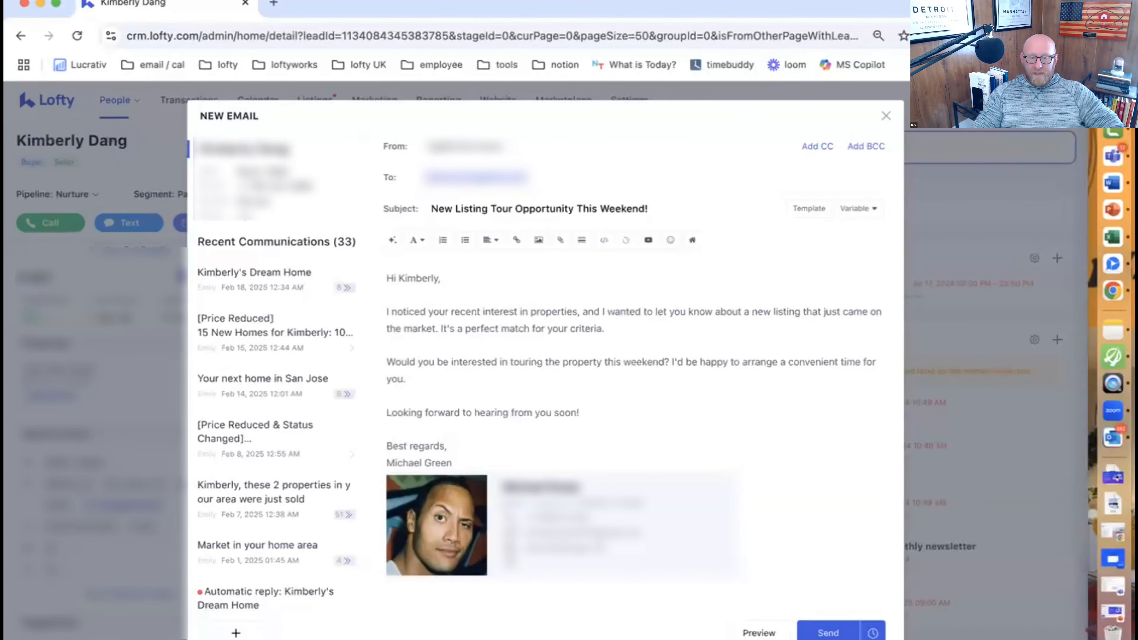
{"action": "left_click", "coordinate": [885, 118]}
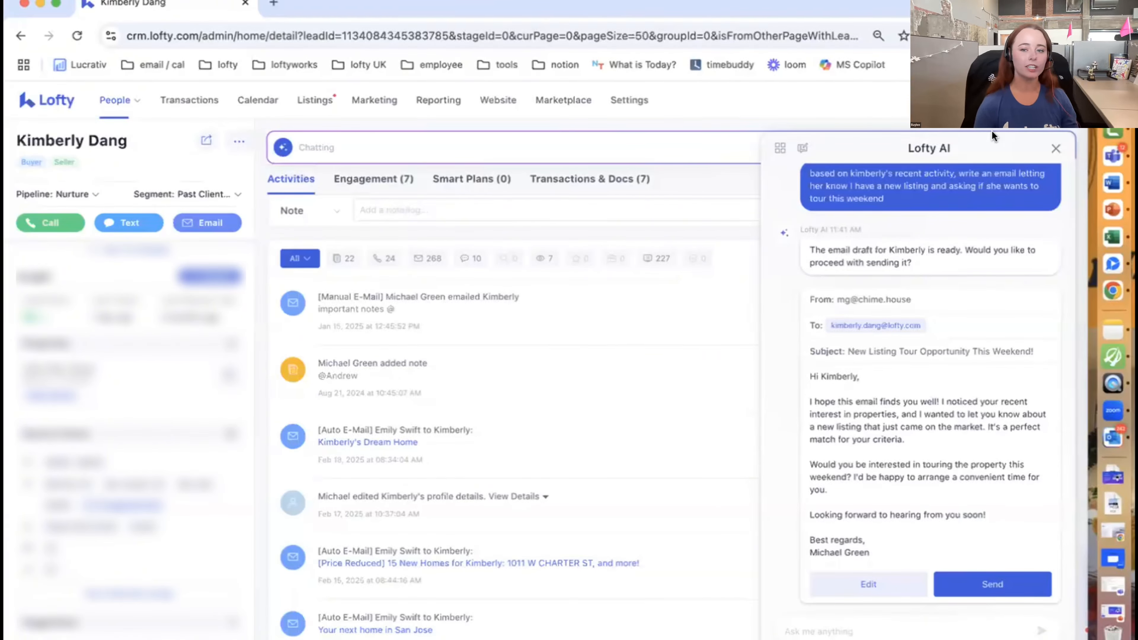
- Close the AI chat and open the record of the second lead, a seller tagged #Sell, from the full leads list
{"action": "left_click", "coordinate": [1054, 148]}
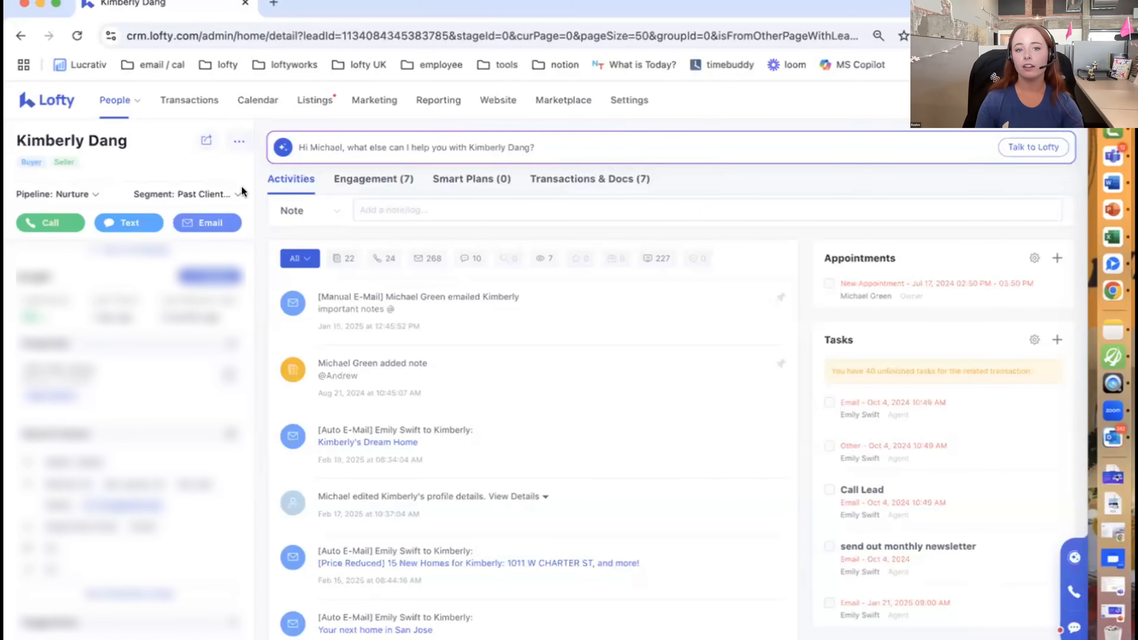
{"action": "triple_click", "coordinate": [303, 145]}
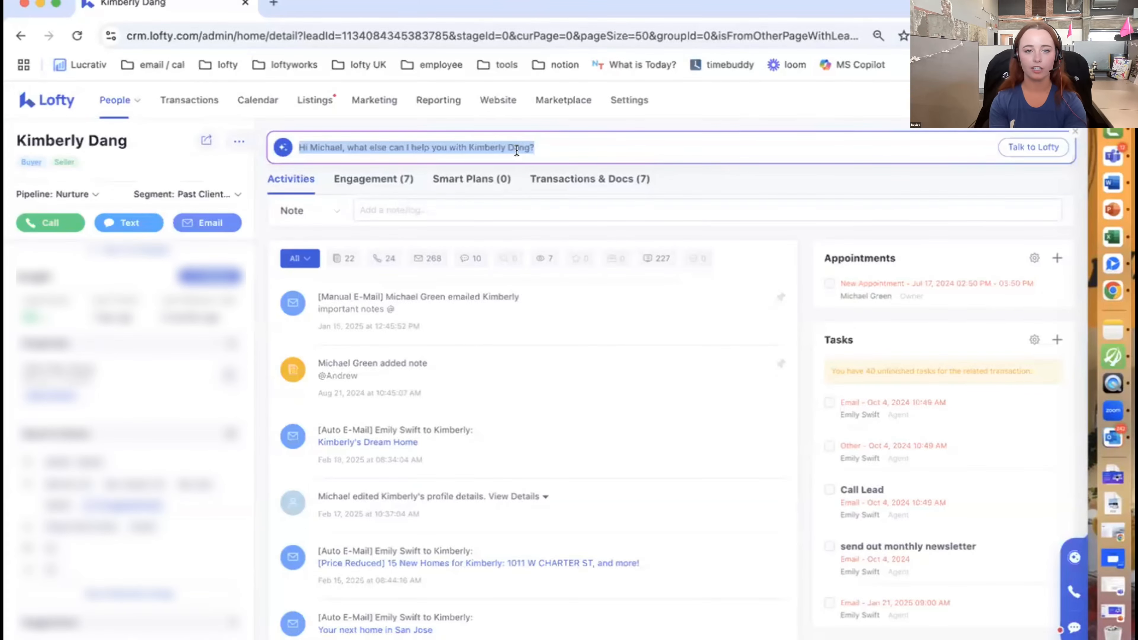
{"action": "mouse_move", "coordinate": [117, 101]}
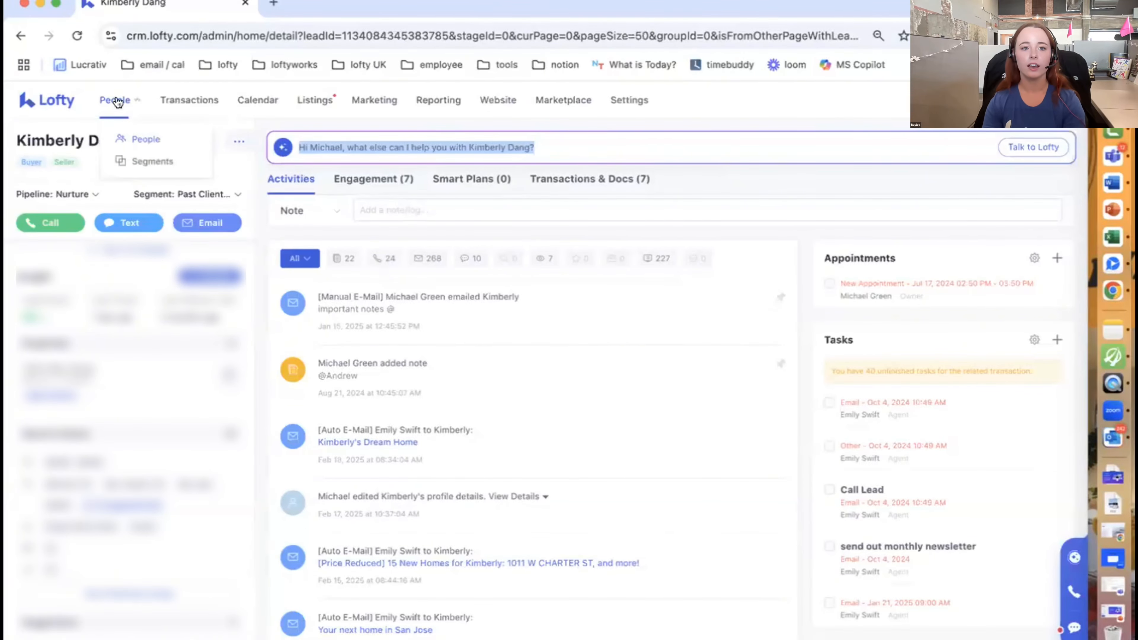
{"action": "left_click", "coordinate": [136, 128]}
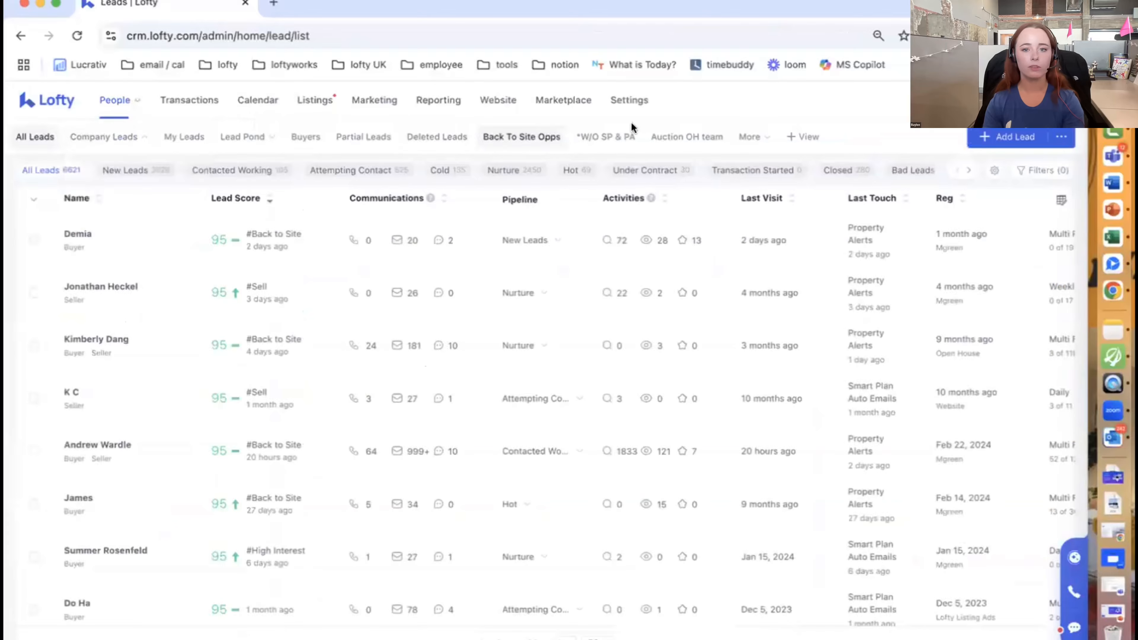
{"action": "left_click", "coordinate": [93, 287]}
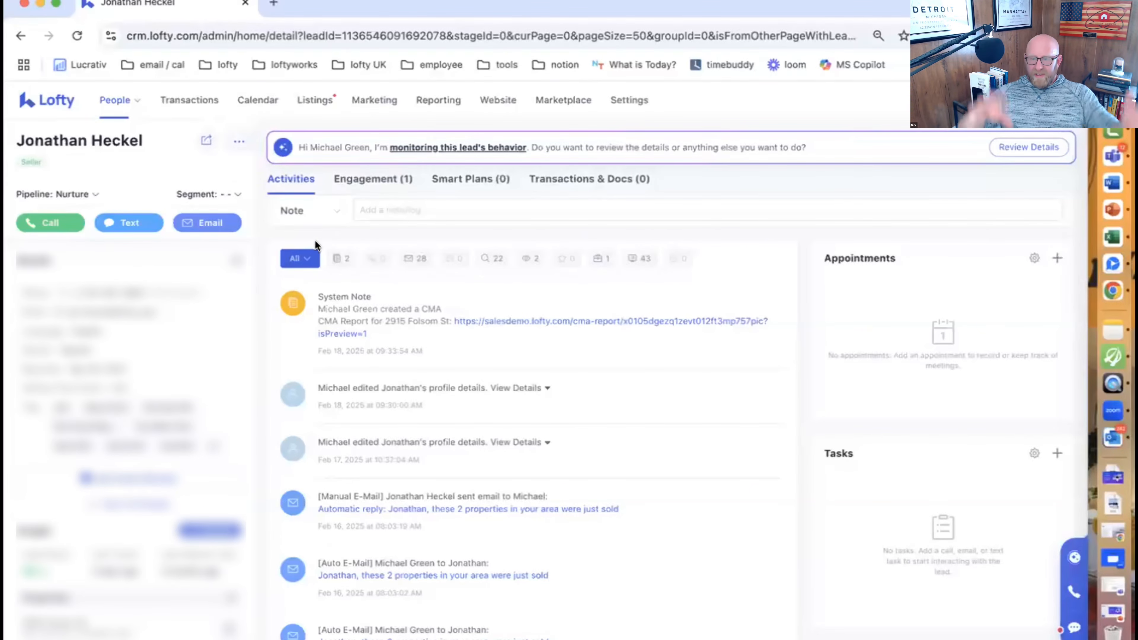
- Return to the company dashboard and review the example prompts in the Lofty AI Discover catalogue, from administration to customer support
{"action": "left_click", "coordinate": [47, 97]}
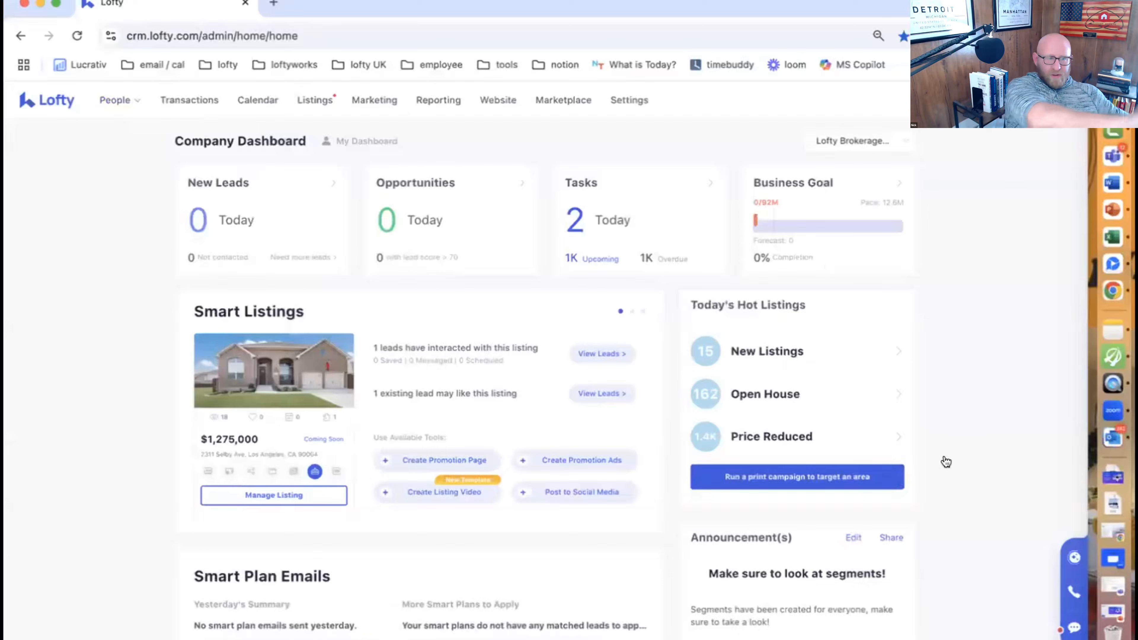
{"action": "left_click", "coordinate": [1075, 559]}
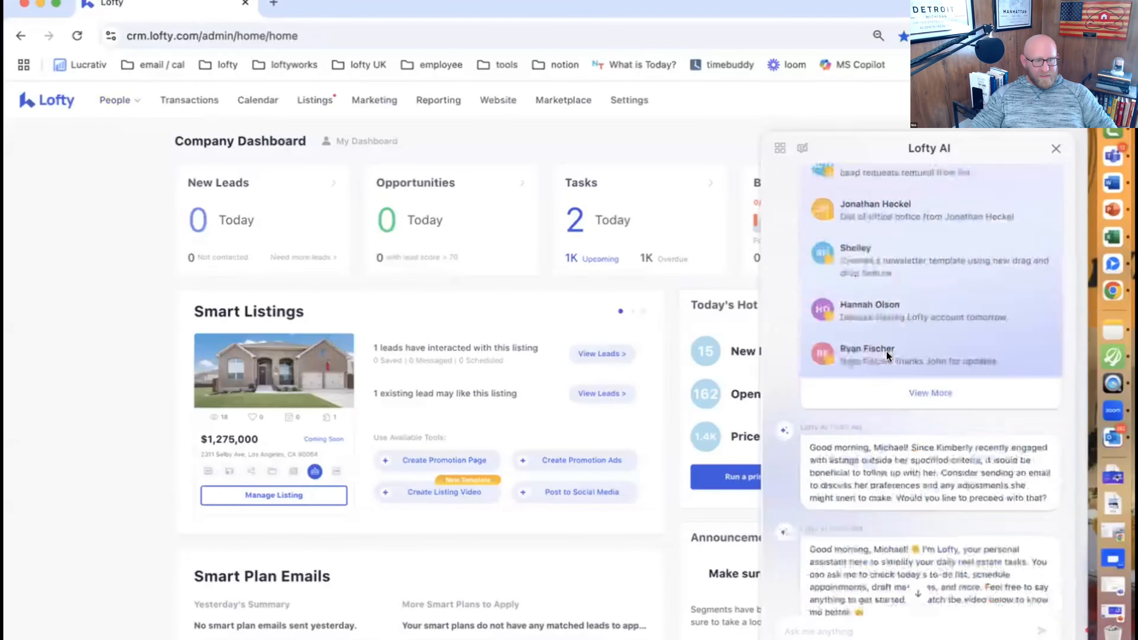
{"action": "left_click", "coordinate": [780, 148]}
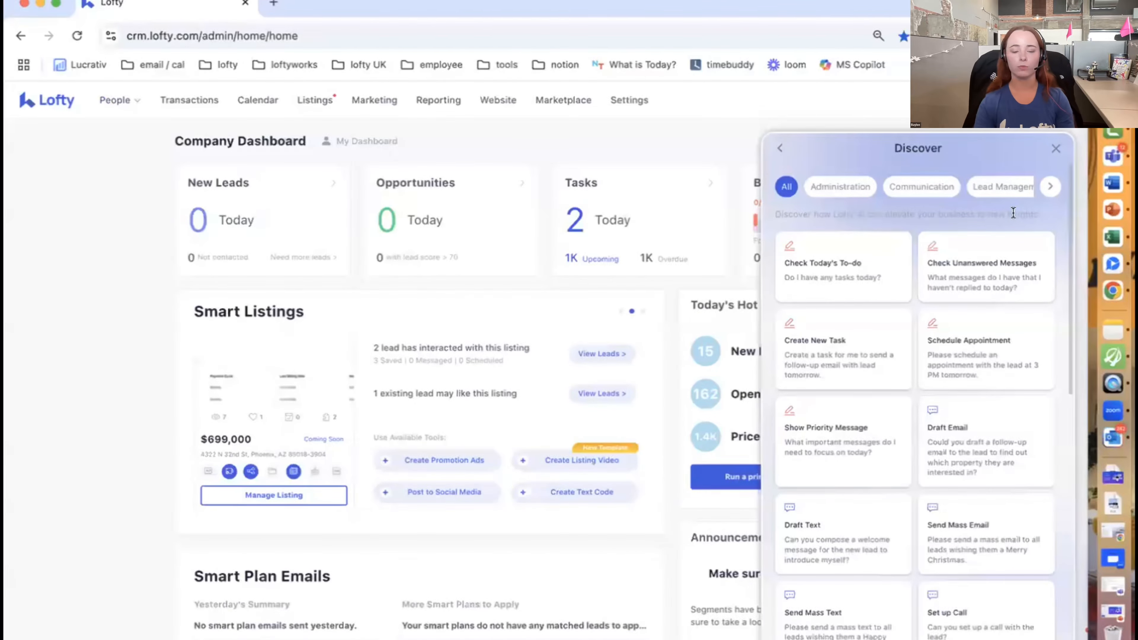
{"action": "scroll", "coordinate": [1019, 332], "scroll_direction": "down", "scroll_amount": 3}
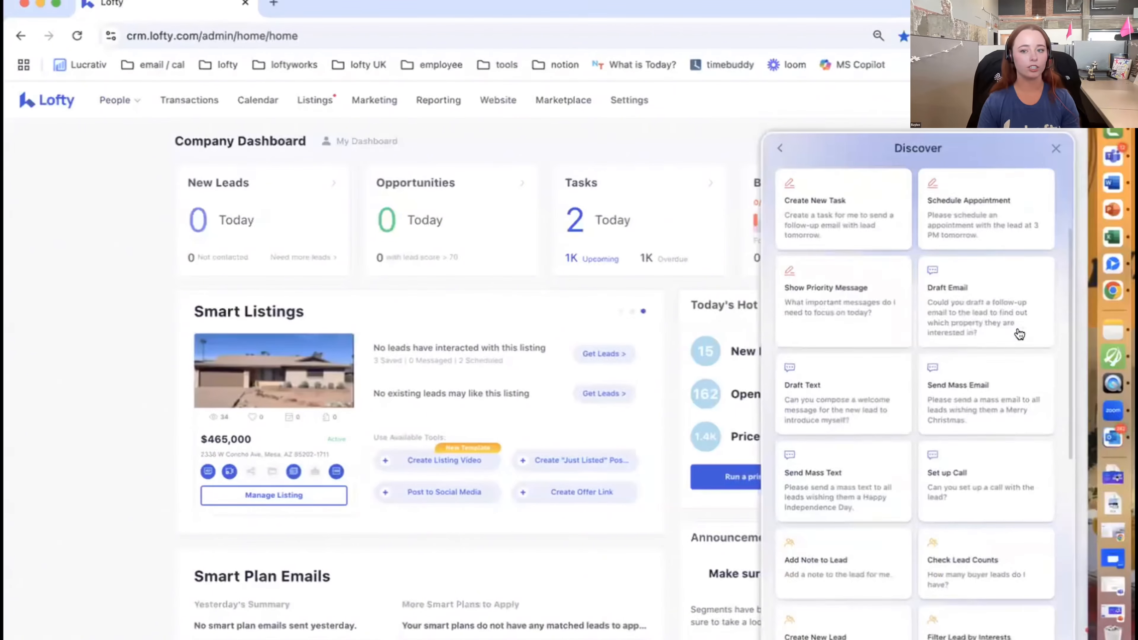
{"action": "scroll", "coordinate": [1019, 331], "scroll_direction": "down", "scroll_amount": 1}
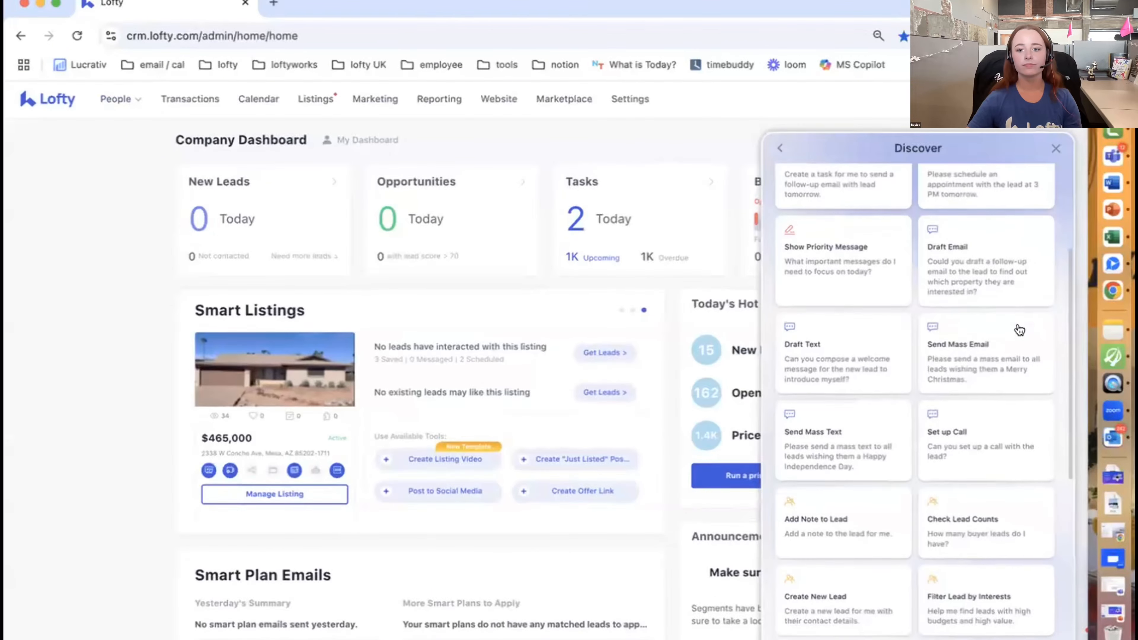
{"action": "scroll", "coordinate": [1019, 330], "scroll_direction": "down", "scroll_amount": 3}
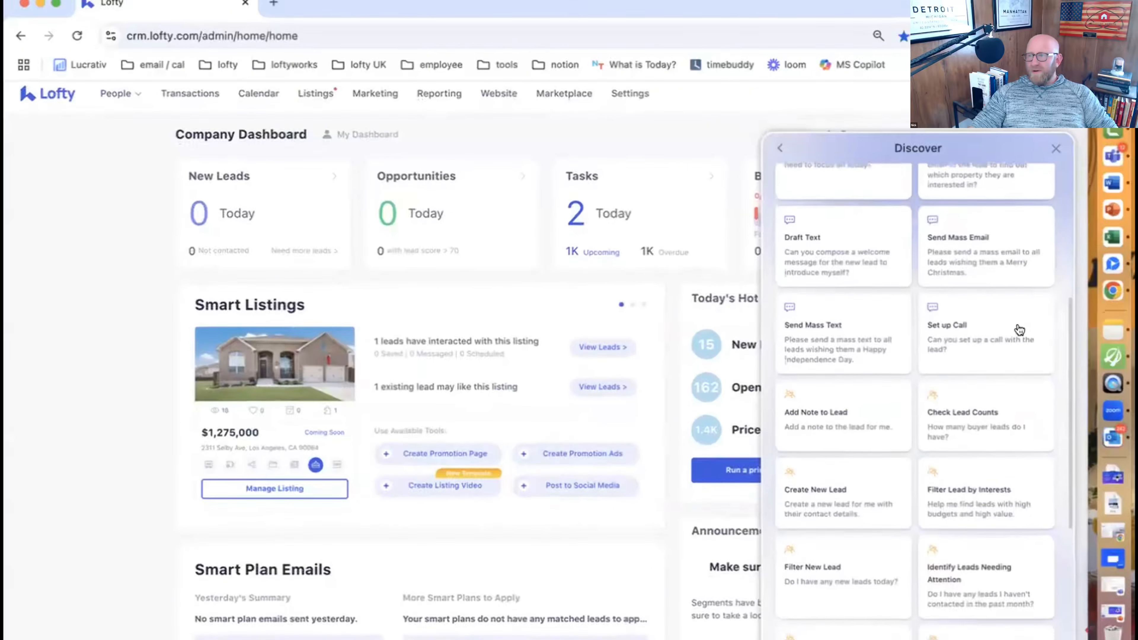
{"action": "scroll", "coordinate": [1019, 330], "scroll_direction": "down", "scroll_amount": 1}
{"action": "scroll", "coordinate": [1019, 331], "scroll_direction": "down", "scroll_amount": 1}
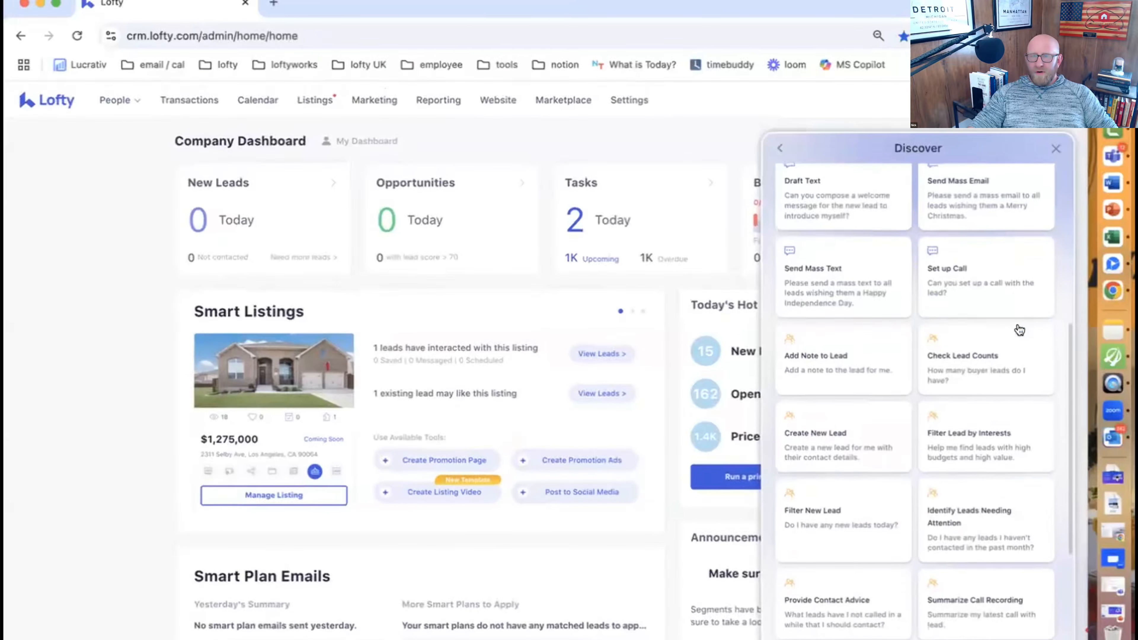
{"action": "scroll", "coordinate": [1020, 330], "scroll_direction": "down", "scroll_amount": 5}
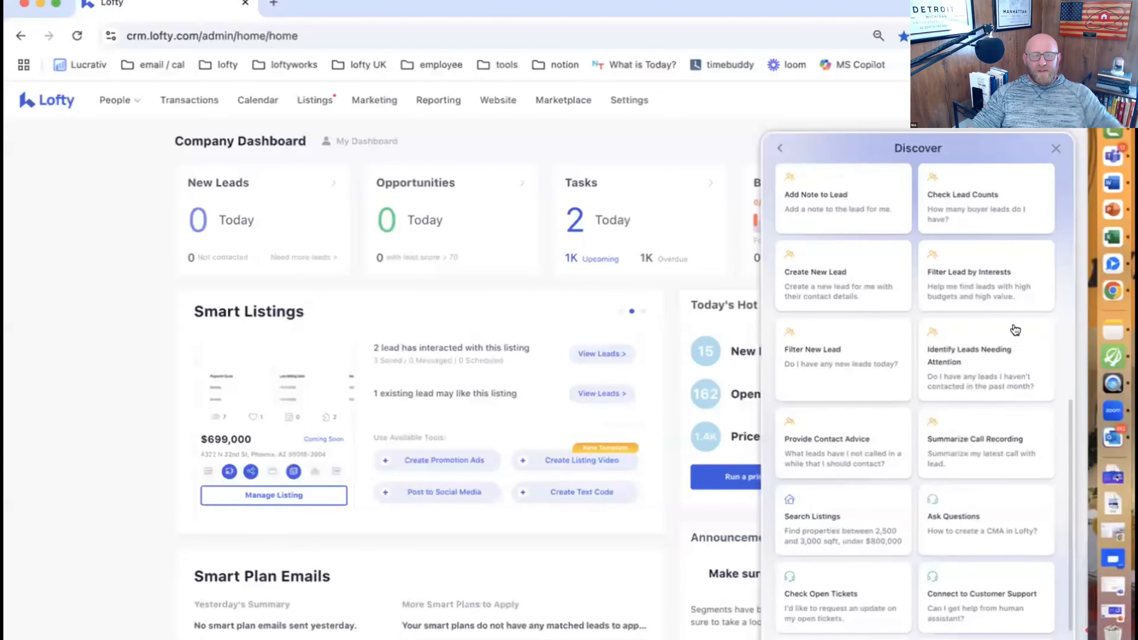
{"action": "scroll", "coordinate": [1016, 331], "scroll_direction": "down", "scroll_amount": 2}
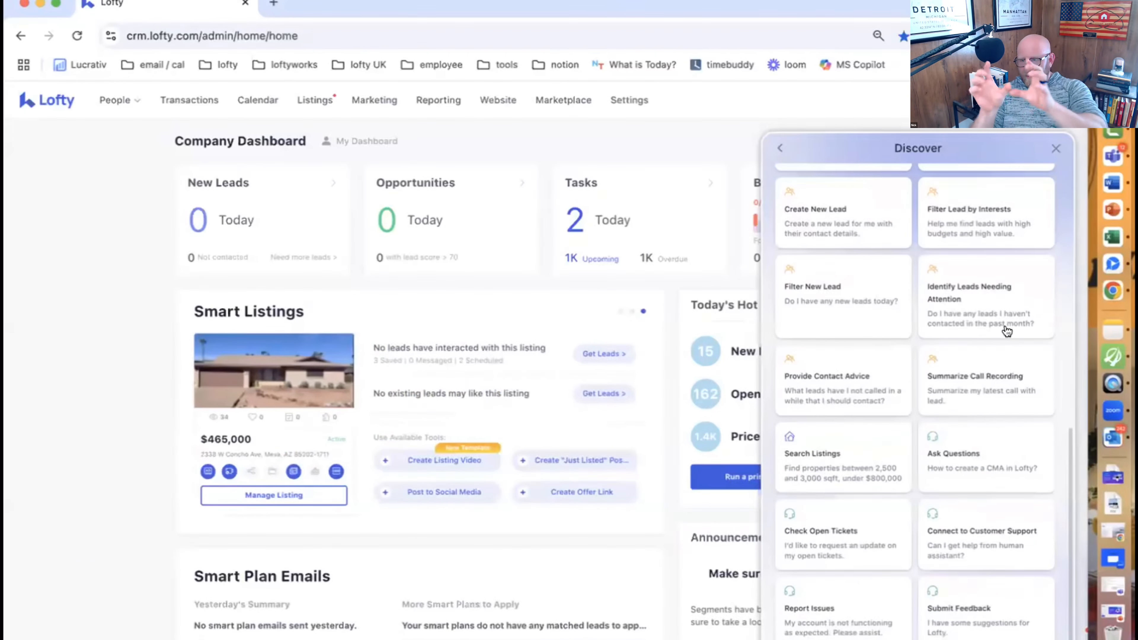
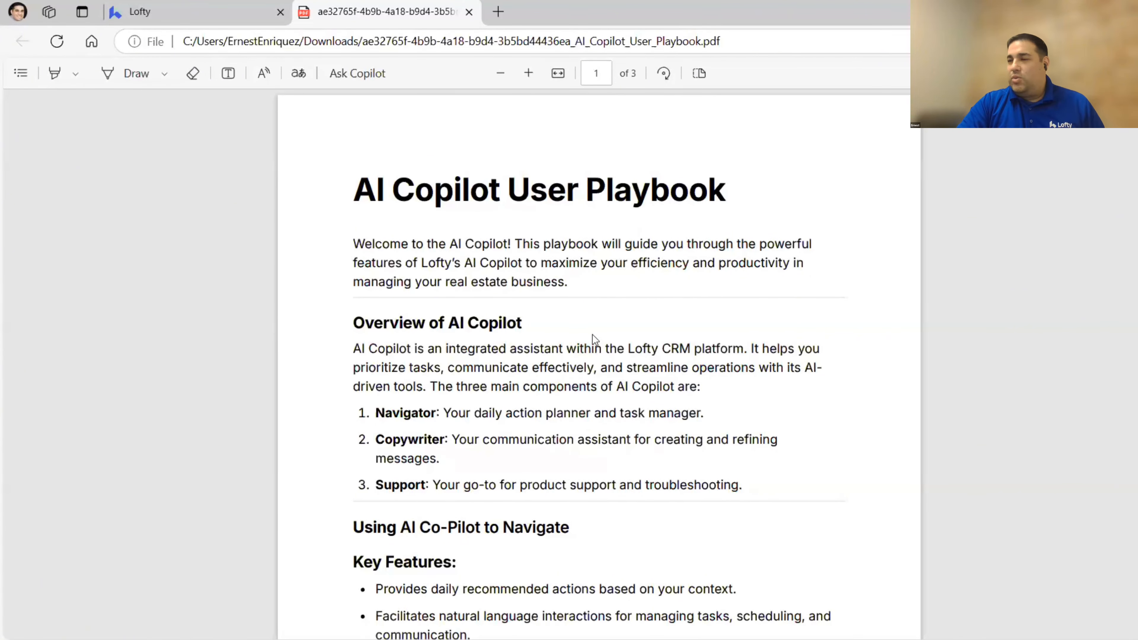
- Switch from the playbook PDF to the Lofty CRM and show the leads in the Cold stage
{"action": "left_click", "coordinate": [137, 14]}
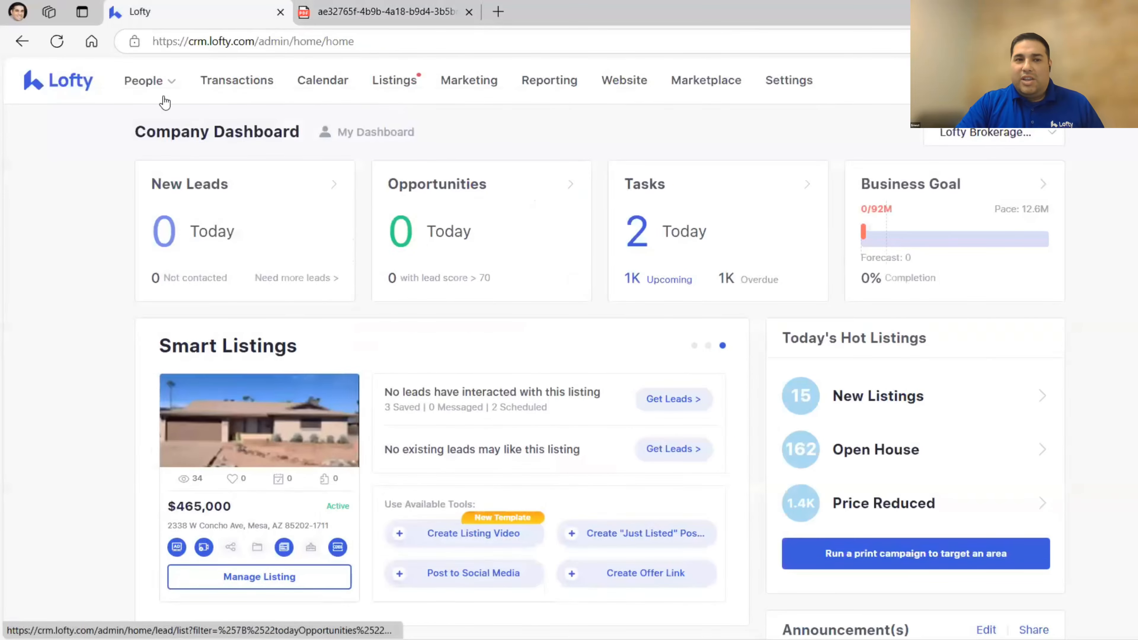
{"action": "mouse_move", "coordinate": [145, 82]}
{"action": "left_click", "coordinate": [157, 132]}
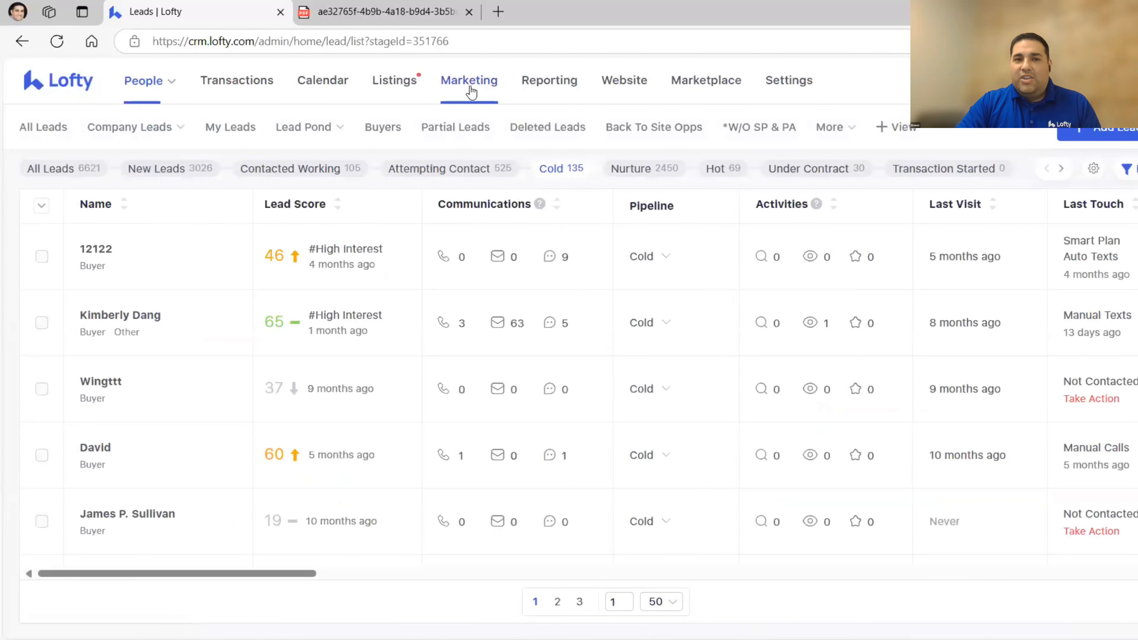
- Go to the Marketing dashboard and dismiss the notifications panel
{"action": "left_click", "coordinate": [468, 89]}
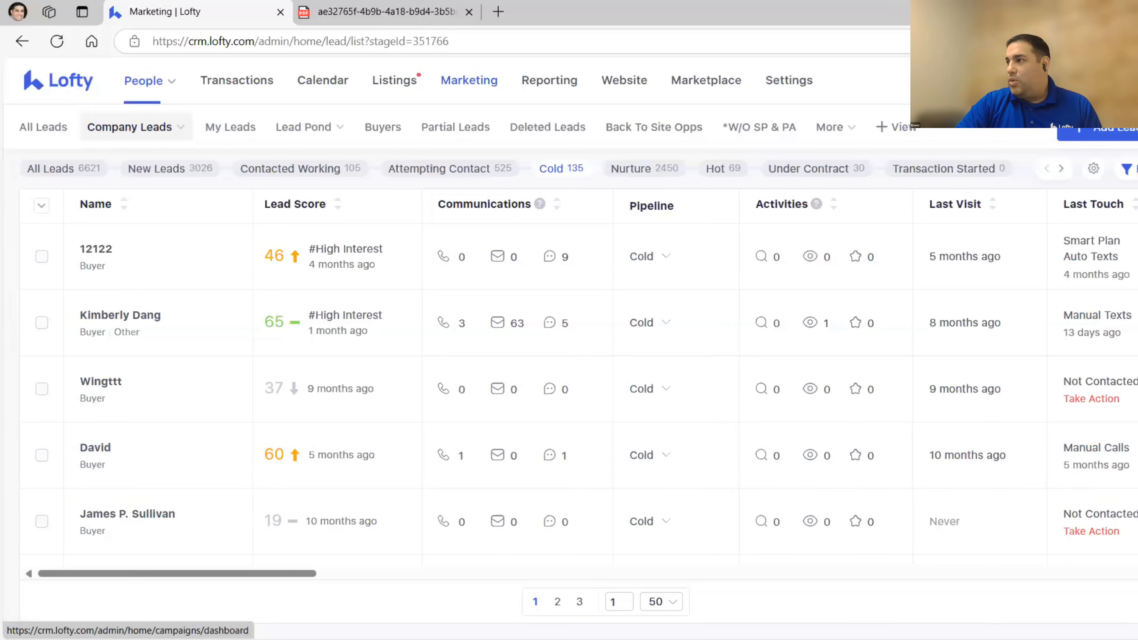
{"action": "left_click", "coordinate": [469, 79]}
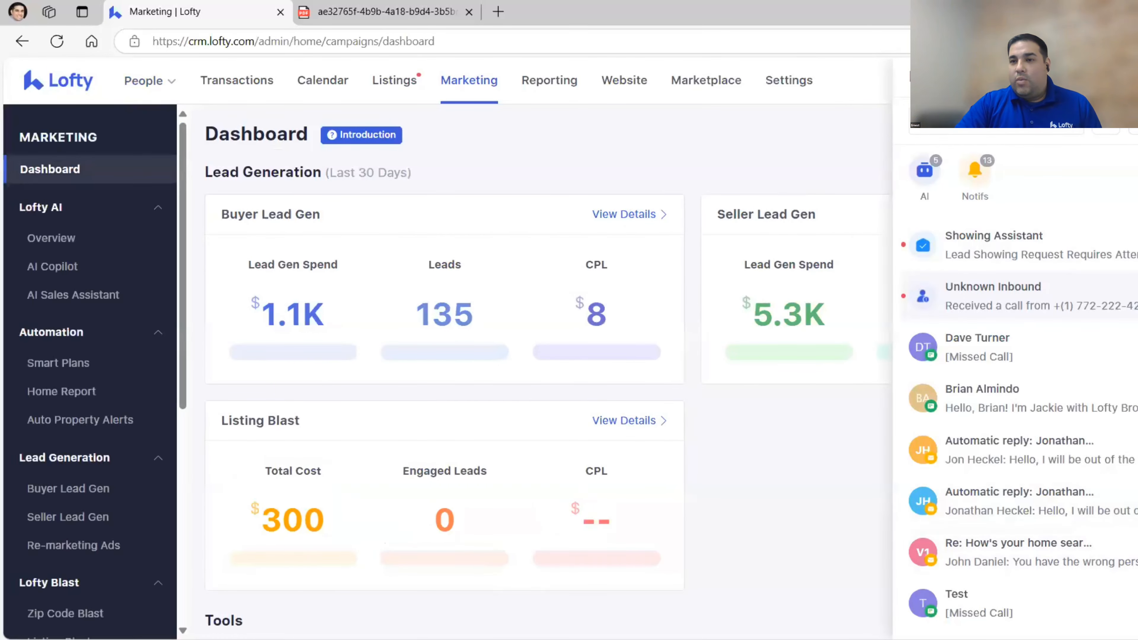
{"action": "left_click", "coordinate": [1121, 77]}
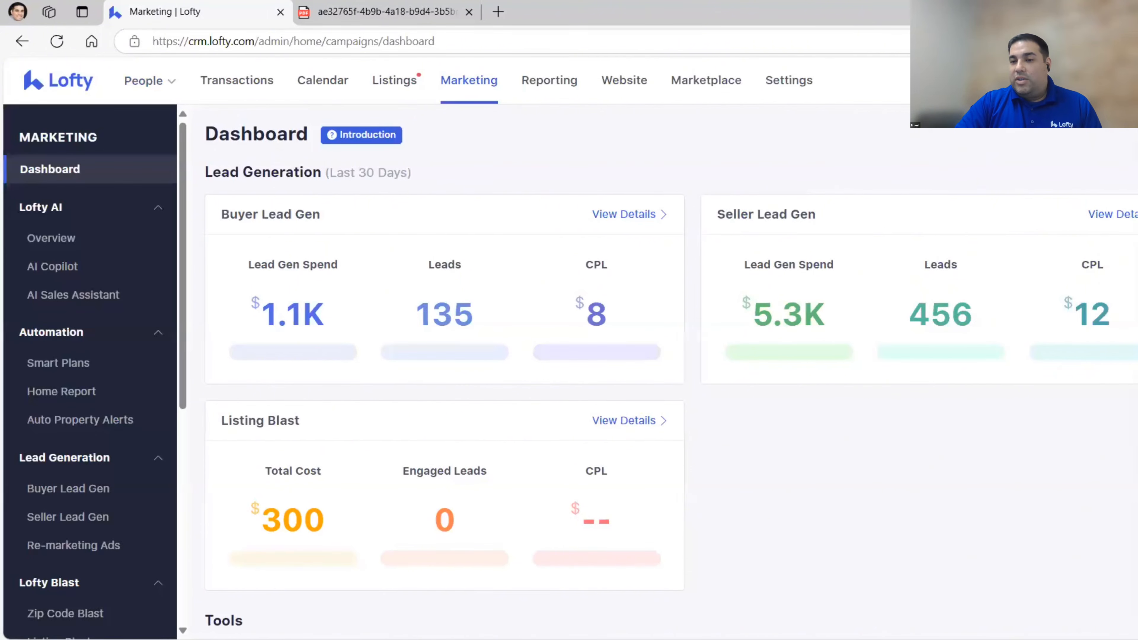
- Open the Lofty AI chat and begin a request reading "Create me a list of leads who've visited"
{"action": "left_click", "coordinate": [1115, 457]}
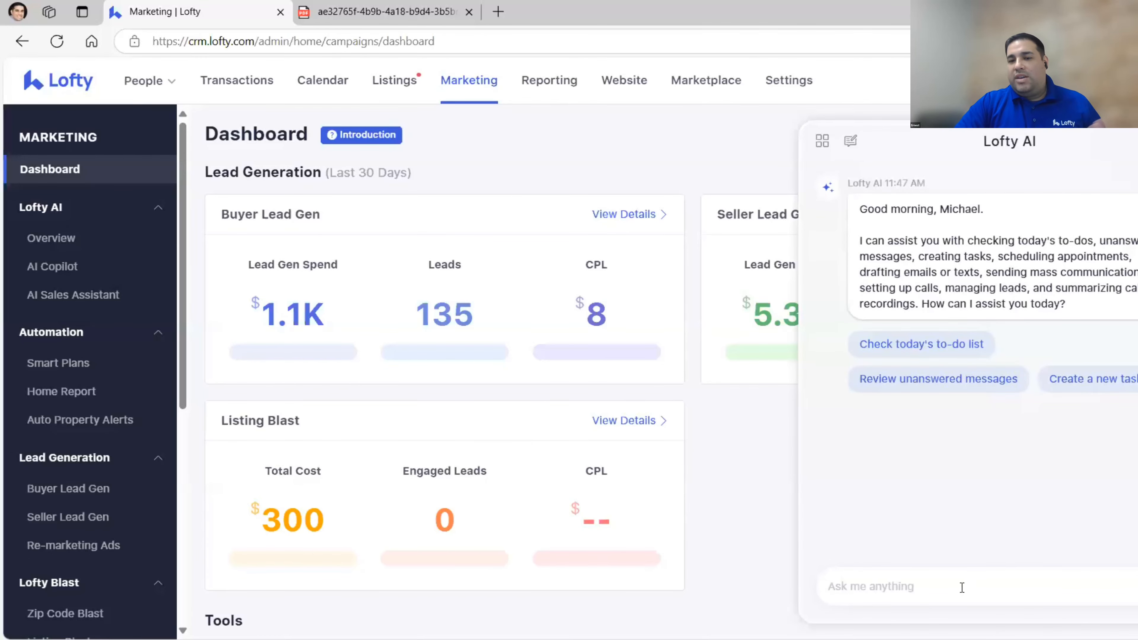
{"action": "left_click", "coordinate": [952, 586]}
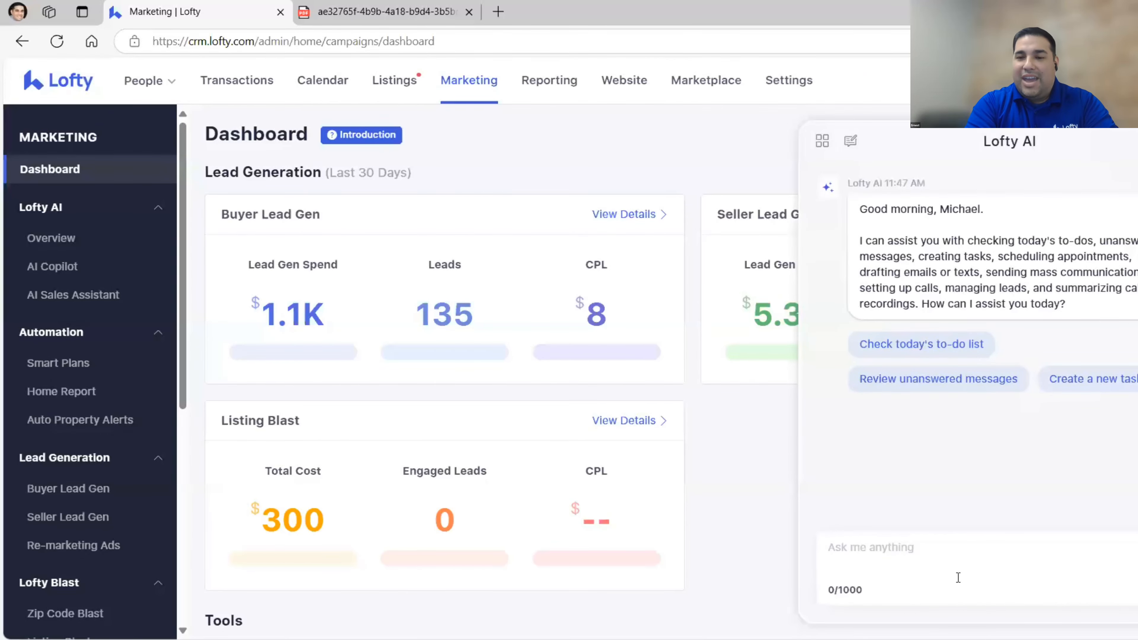
{"action": "type", "text": "I ne"}
{"action": "key", "text": "BackSpace"}
{"action": "key", "text": "BackSpace"}
{"action": "key", "text": "BackSpace"}
{"action": "key", "text": "BackSpace"}
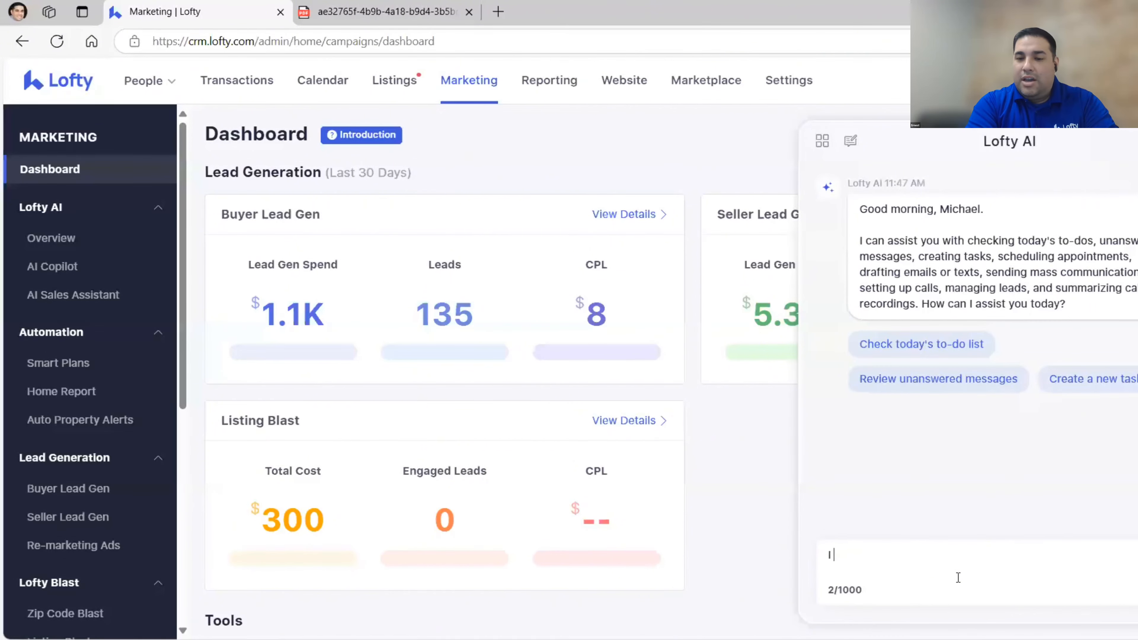
{"action": "type", "text": "Create me"}
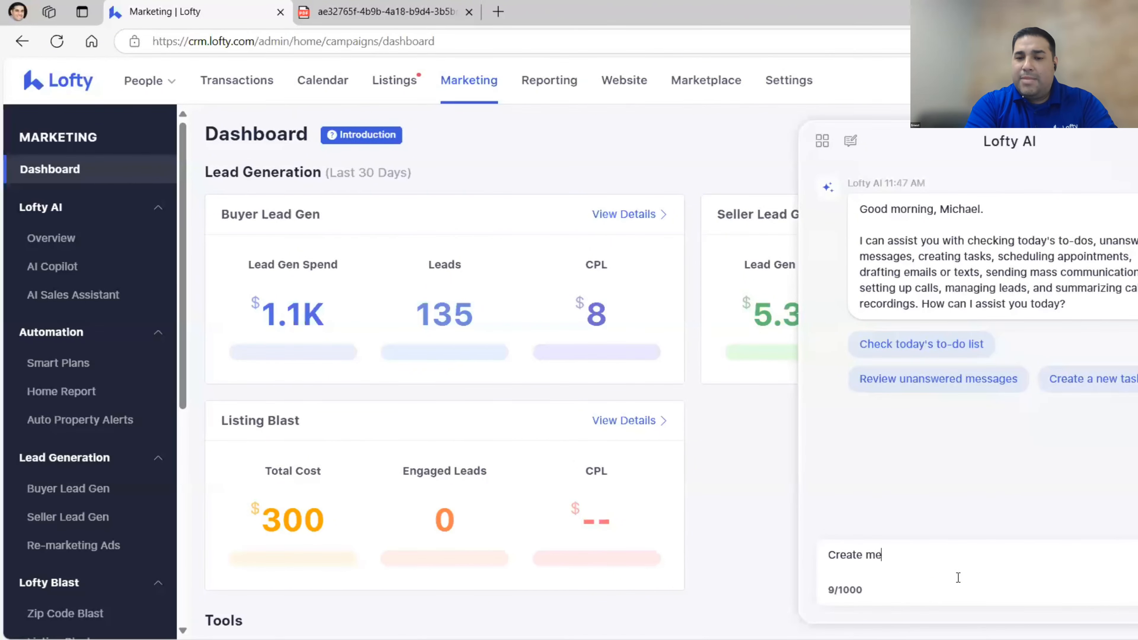
{"action": "type", "text": " a list of leads who've vis"}
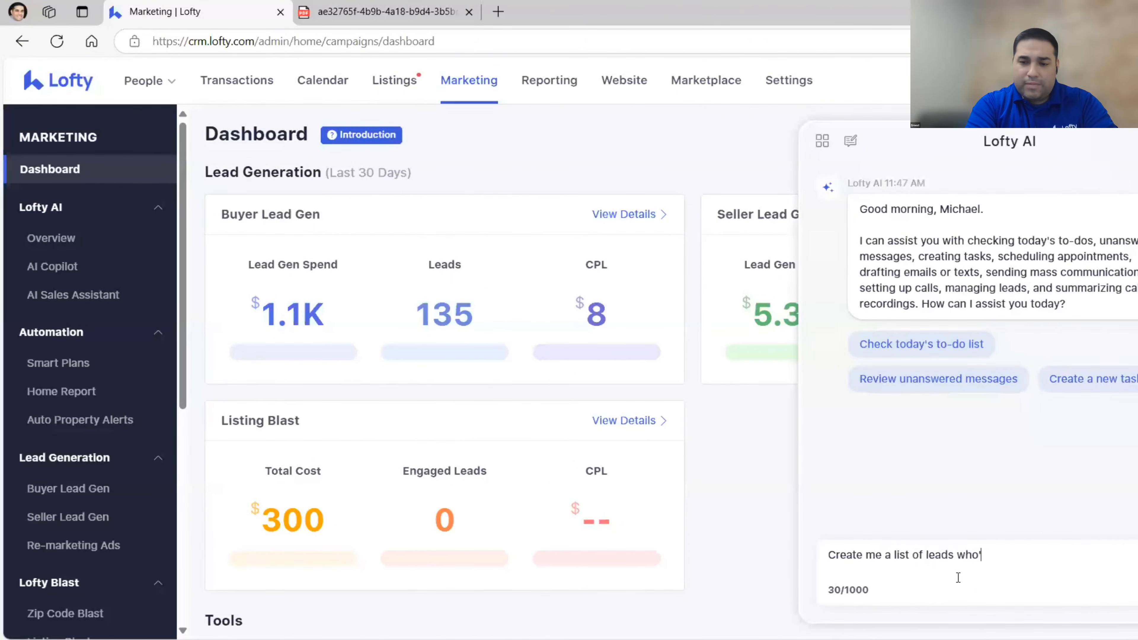
{"action": "type", "text": "tied"}
{"action": "key", "text": "BackSpace"}
{"action": "key", "text": "BackSpace"}
{"action": "key", "text": "BackSpace"}
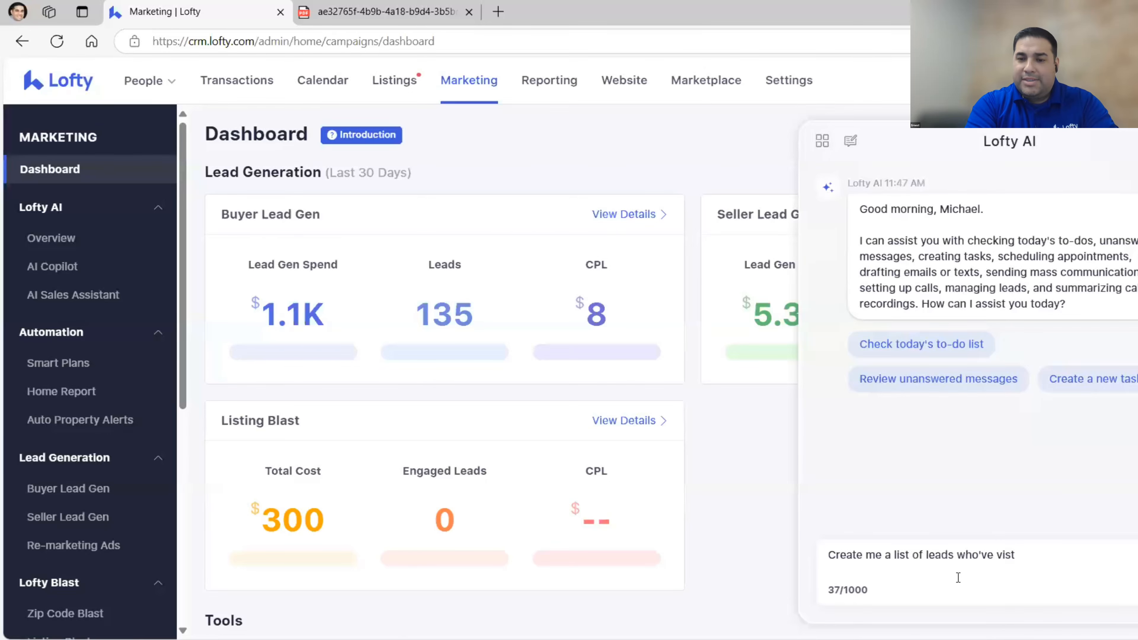
{"action": "key", "text": "BackSpace"}
{"action": "type", "text": "ited"}
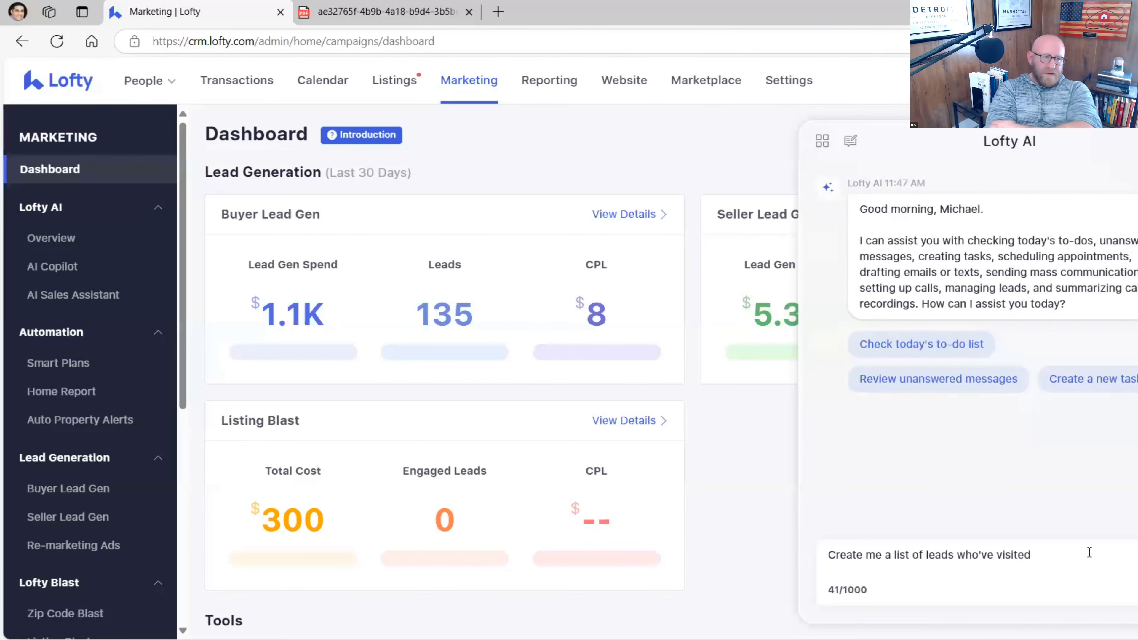
- Extend the chat request with the criteria "last 7 days and who have valid phone numbers"
{"action": "type", "text": "las"}
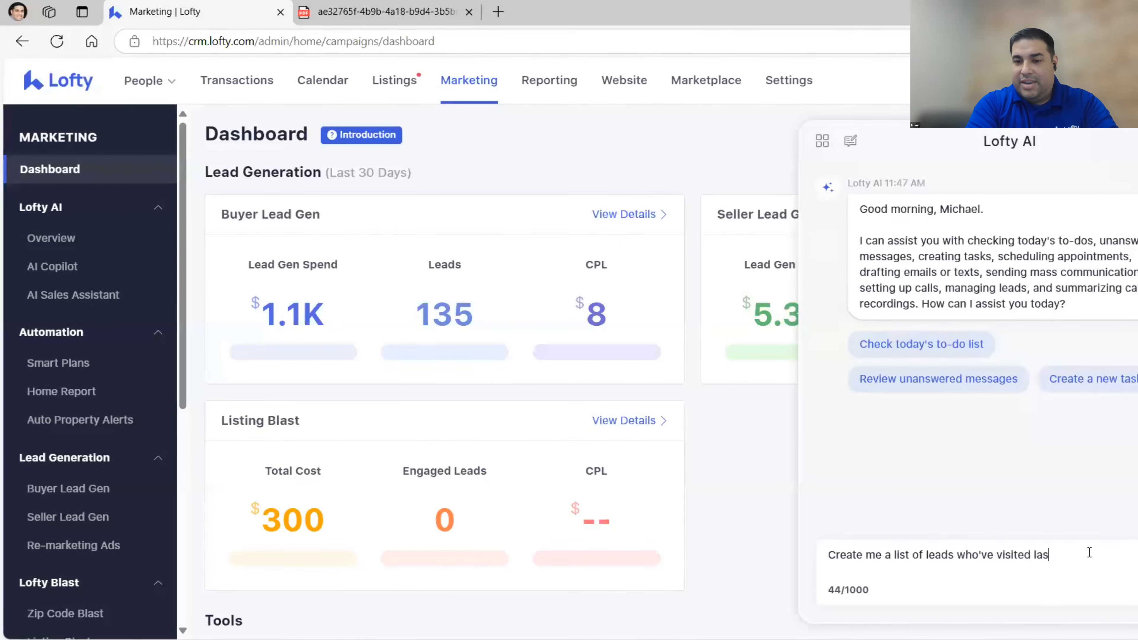
{"action": "type", "text": "t 7 days and "}
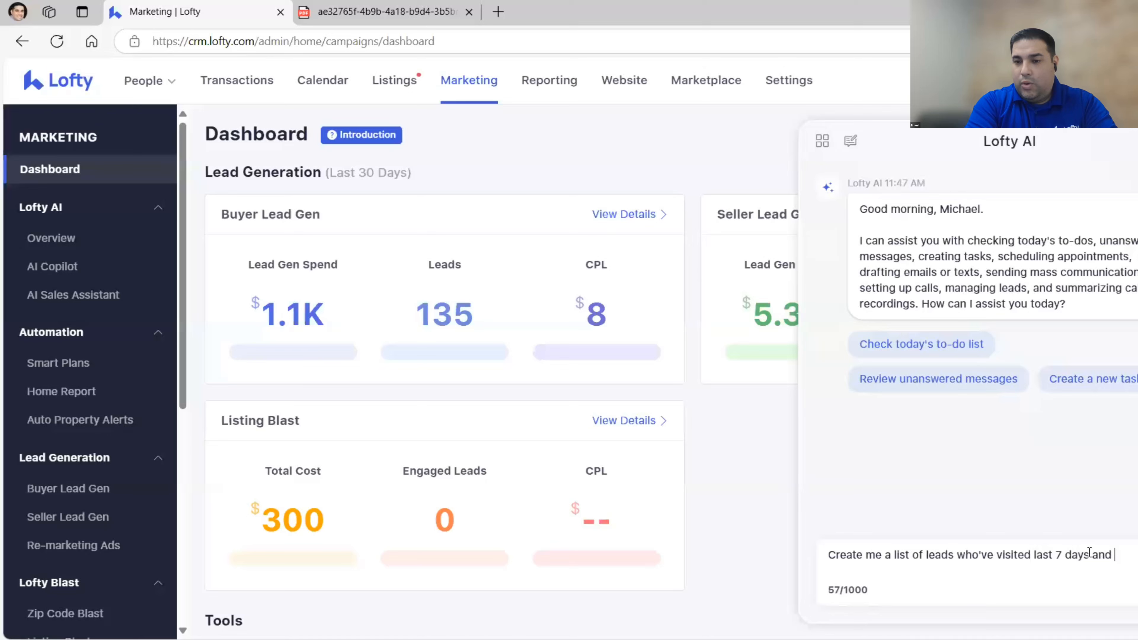
{"action": "type", "text": "who have vid"}
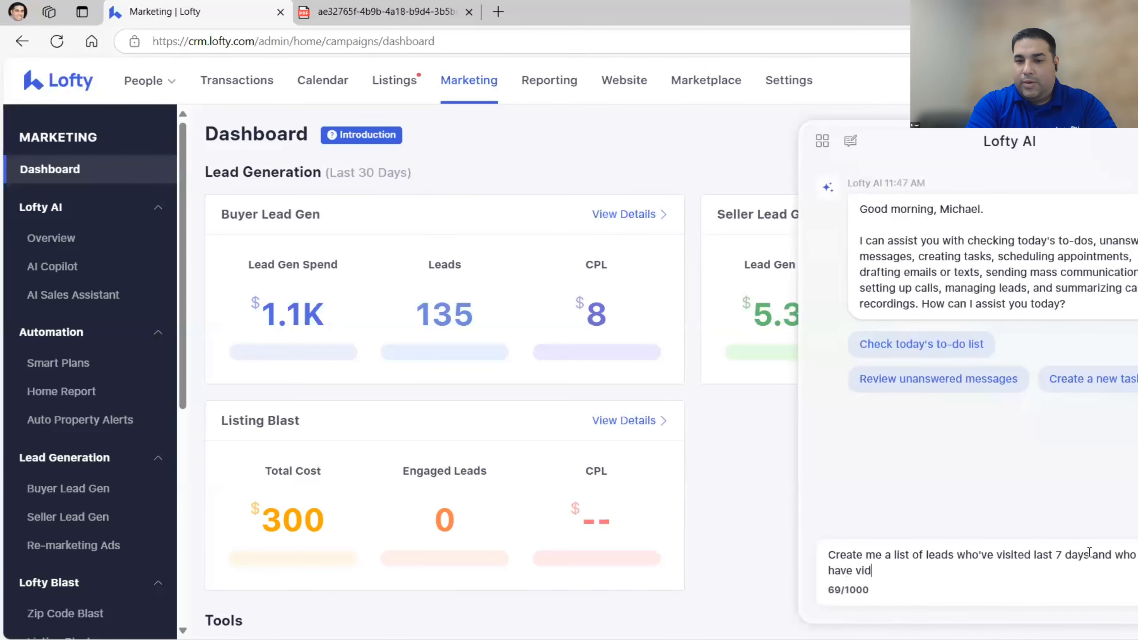
{"action": "type", "text": "lid phone"}
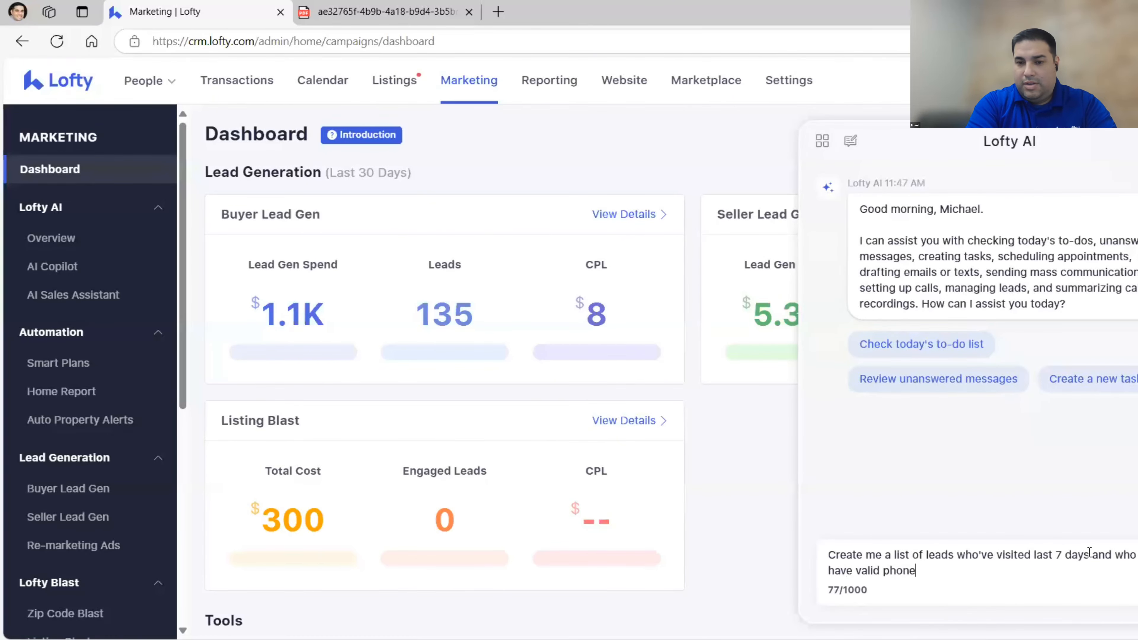
{"action": "type", "text": " numbers, th"}
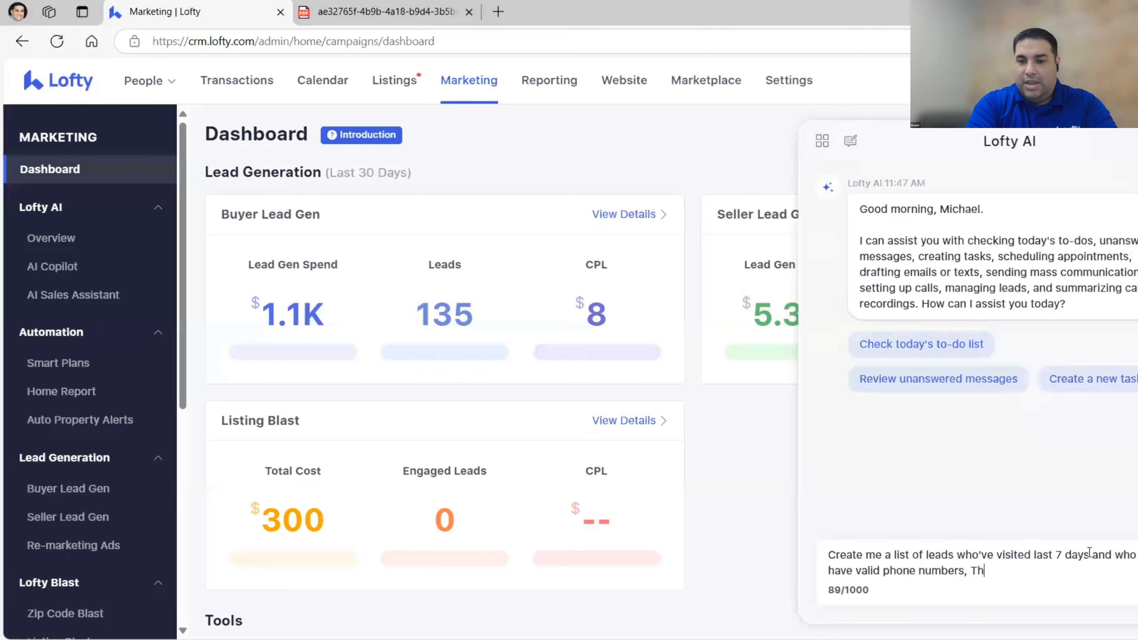
{"action": "key", "text": "BackSpace"}
{"action": "key", "text": "BackSpace"}
{"action": "key", "text": "BackSpace"}
{"action": "key", "text": "BackSpace"}
- Add "Then draft me a text message re engage with these leads" to the request, send it and review the reply
{"action": "type", "text": ". Then dra"}
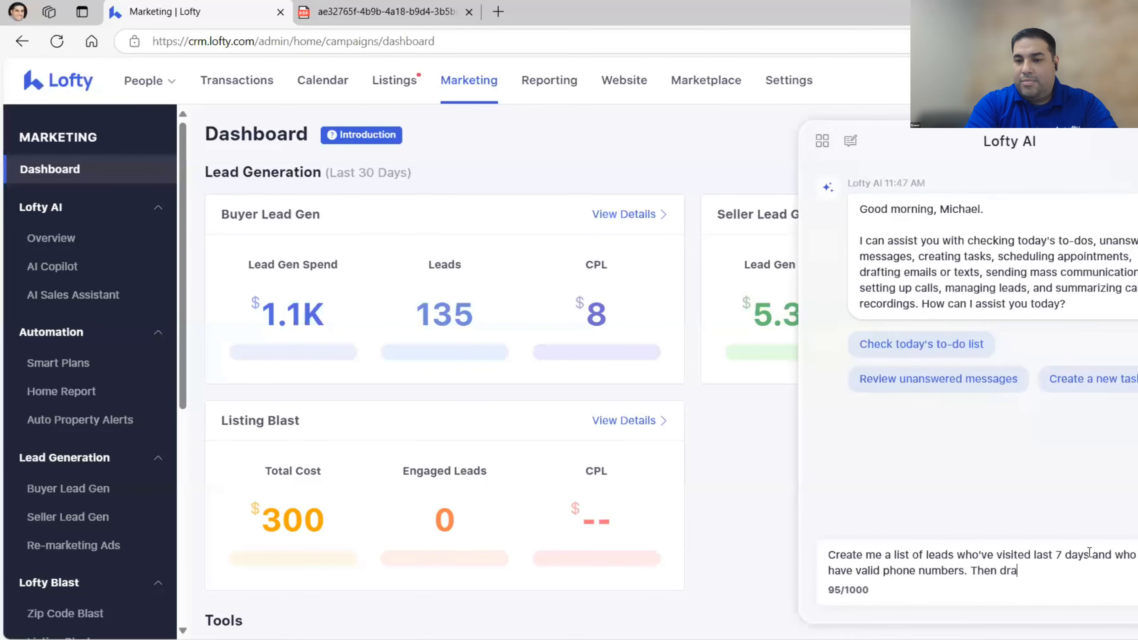
{"action": "type", "text": "ft me a text"}
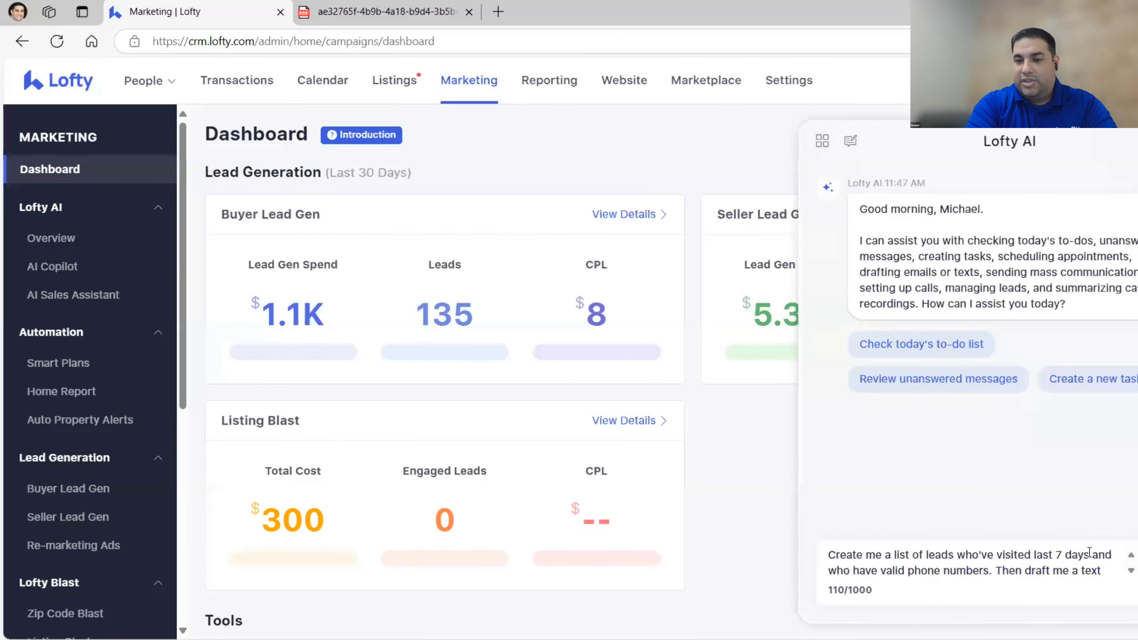
{"action": "type", "text": " message ren"}
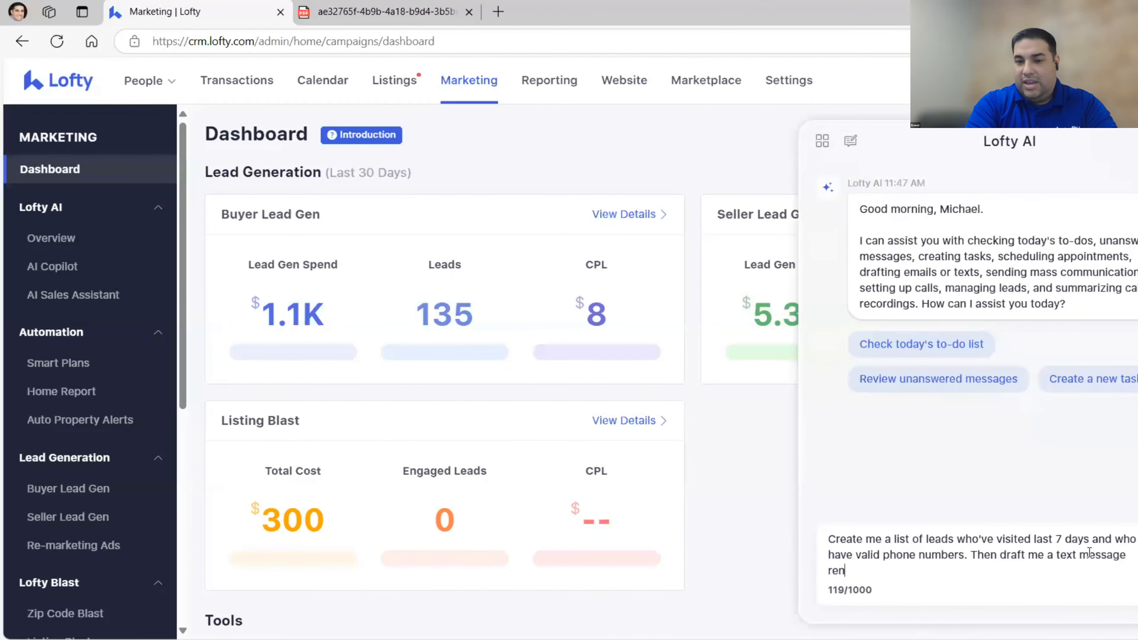
{"action": "key", "text": "BackSpace"}
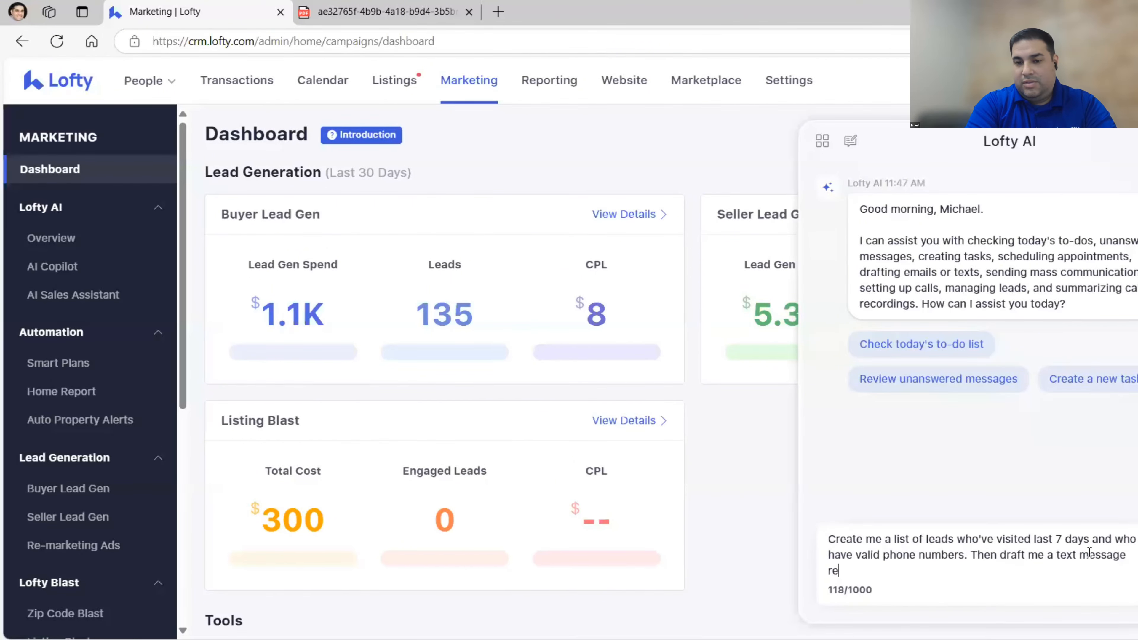
{"action": "type", "text": "="}
{"action": "key", "text": "BackSpace"}
{"action": "key", "text": "BackSpace"}
{"action": "type", "text": "e e"}
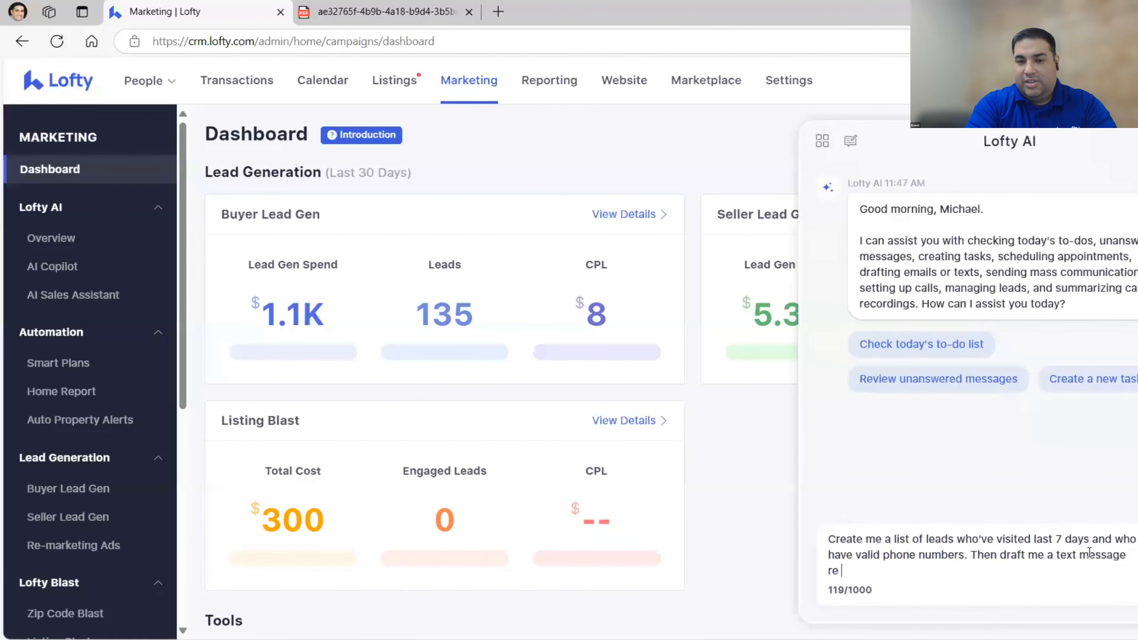
{"action": "type", "text": "ngage with the"}
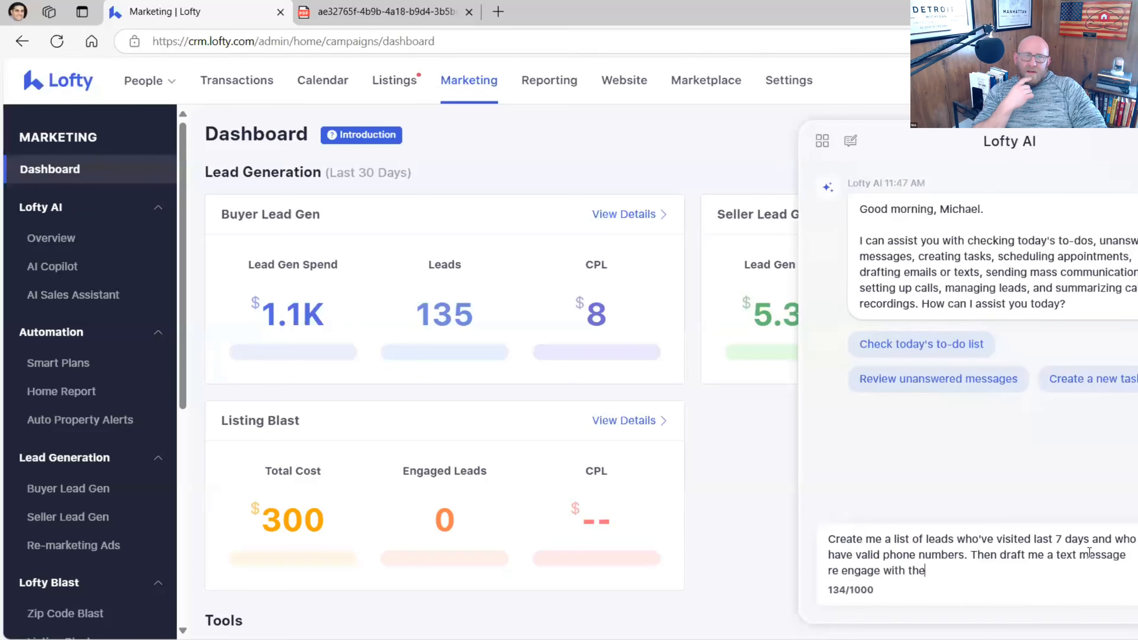
{"action": "type", "text": "se leads"}
{"action": "key", "text": "Return"}
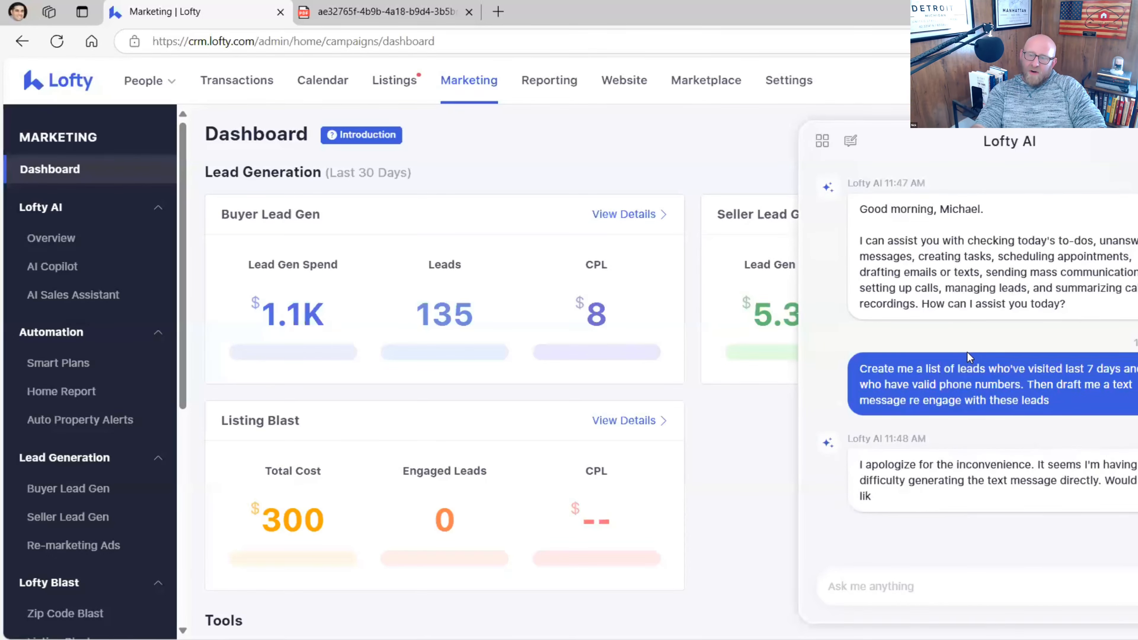
{"action": "scroll", "coordinate": [967, 352], "scroll_direction": "up", "scroll_amount": 1}
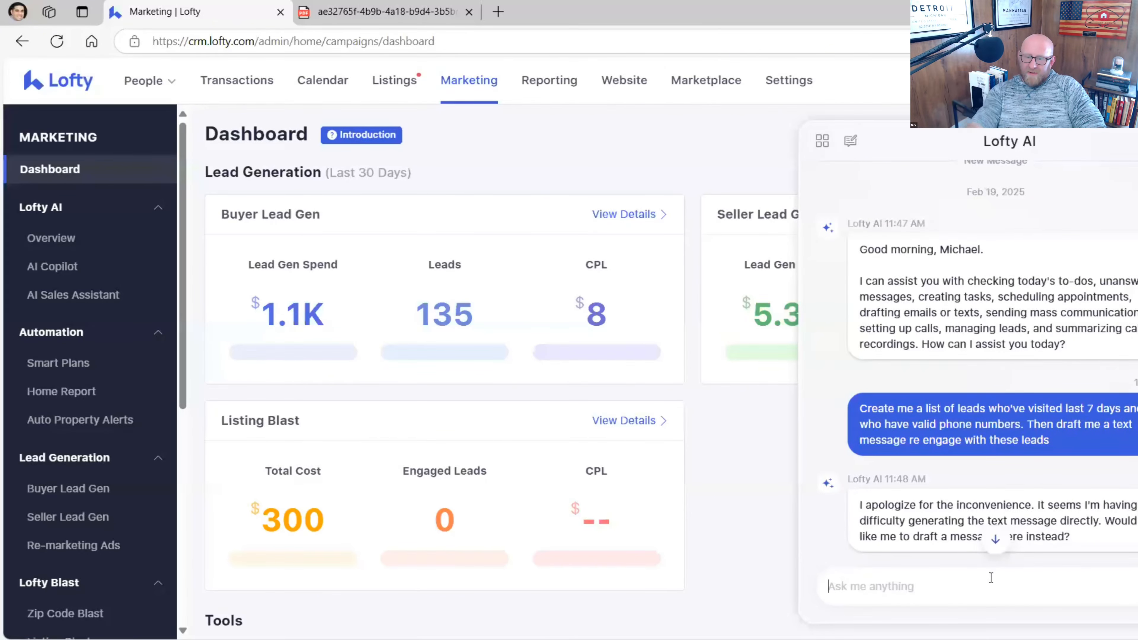
{"action": "scroll", "coordinate": [988, 500], "scroll_direction": "down", "scroll_amount": 8}
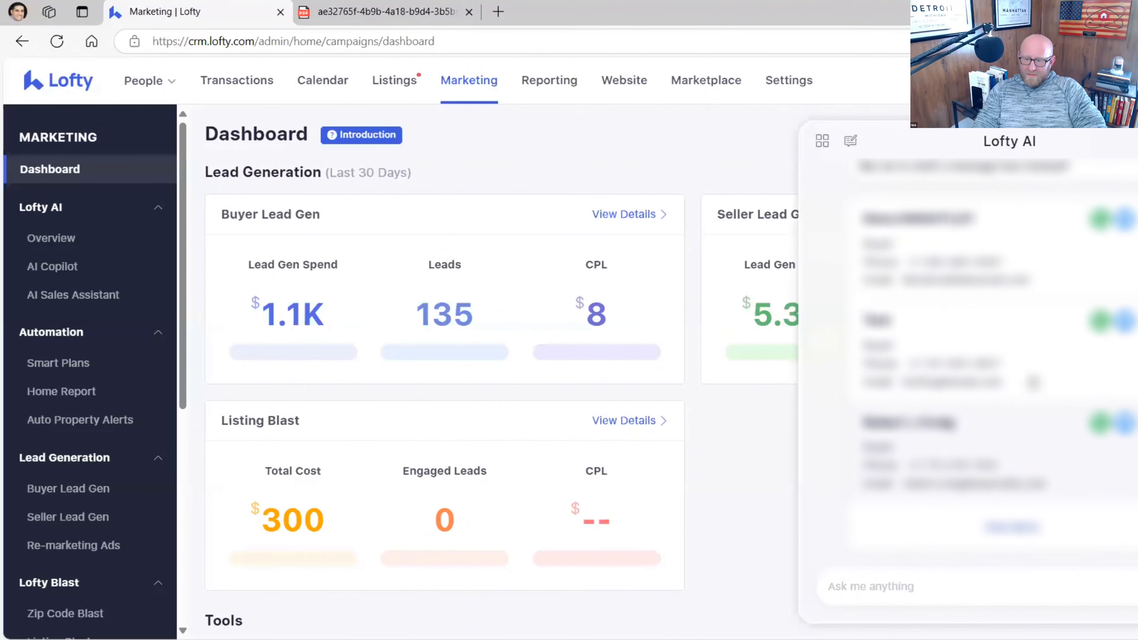
- Send a second lead search question in the Lofty AI chat
{"action": "left_click", "coordinate": [910, 582]}
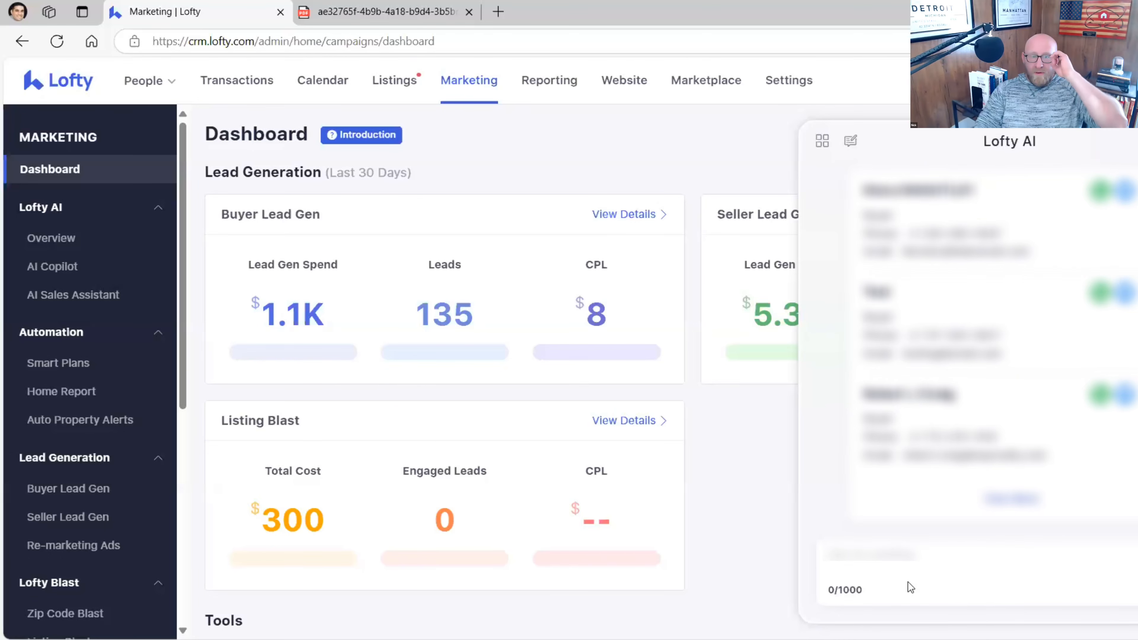
{"action": "type", "text": "whats my top"}
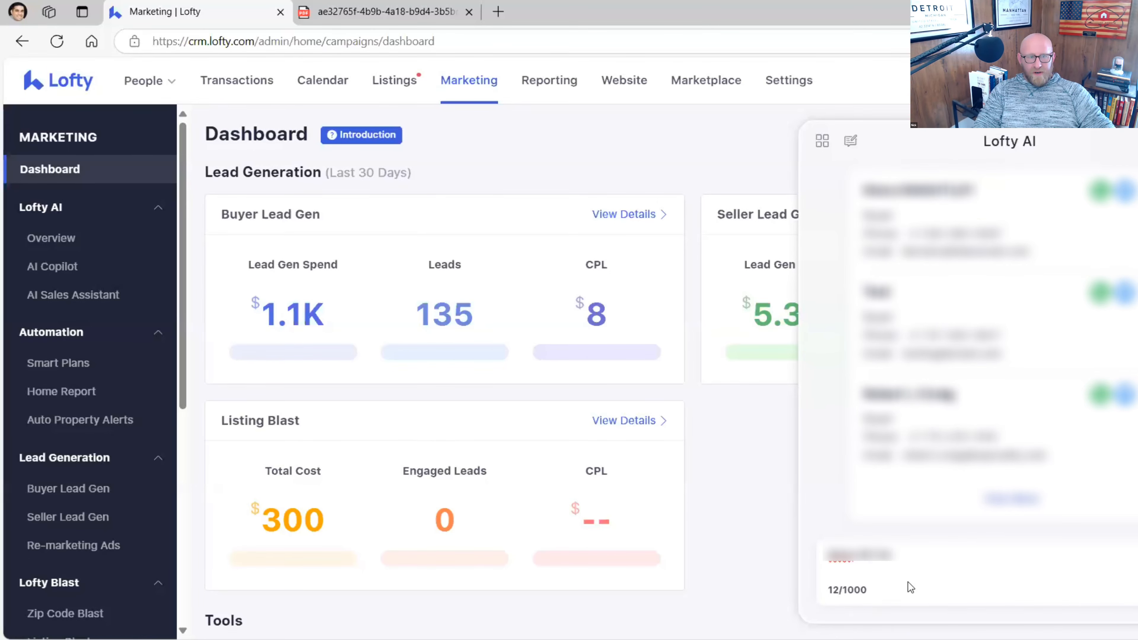
{"action": "type", "text": "lofty crmtomorrow at 3"}
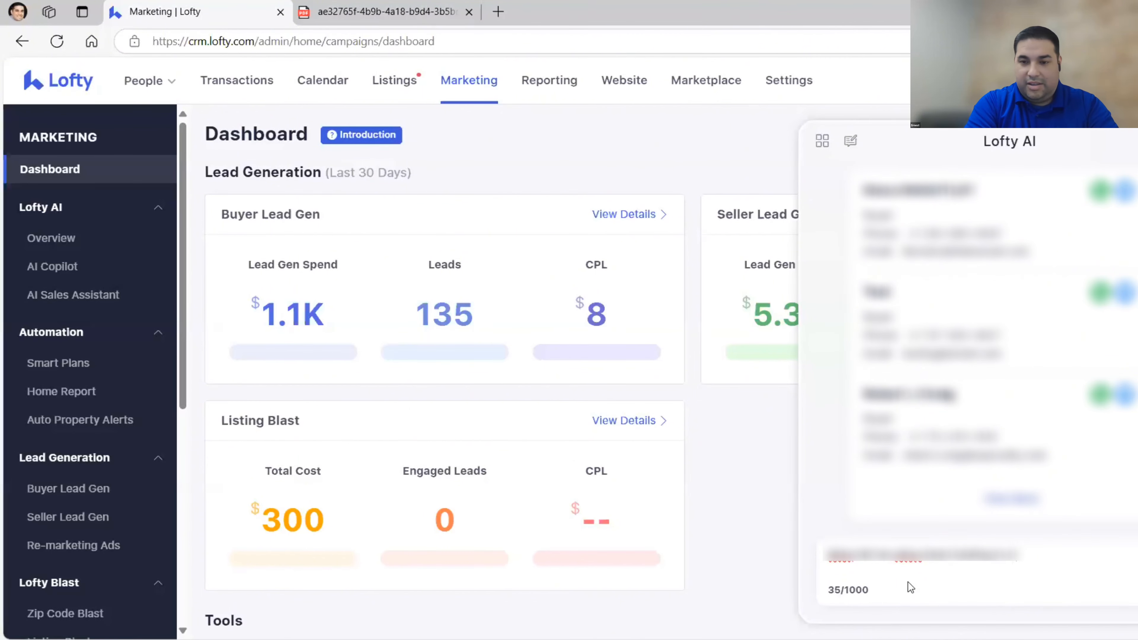
{"action": "key", "text": "BackSpace"}
{"action": "key", "text": "BackSpace"}
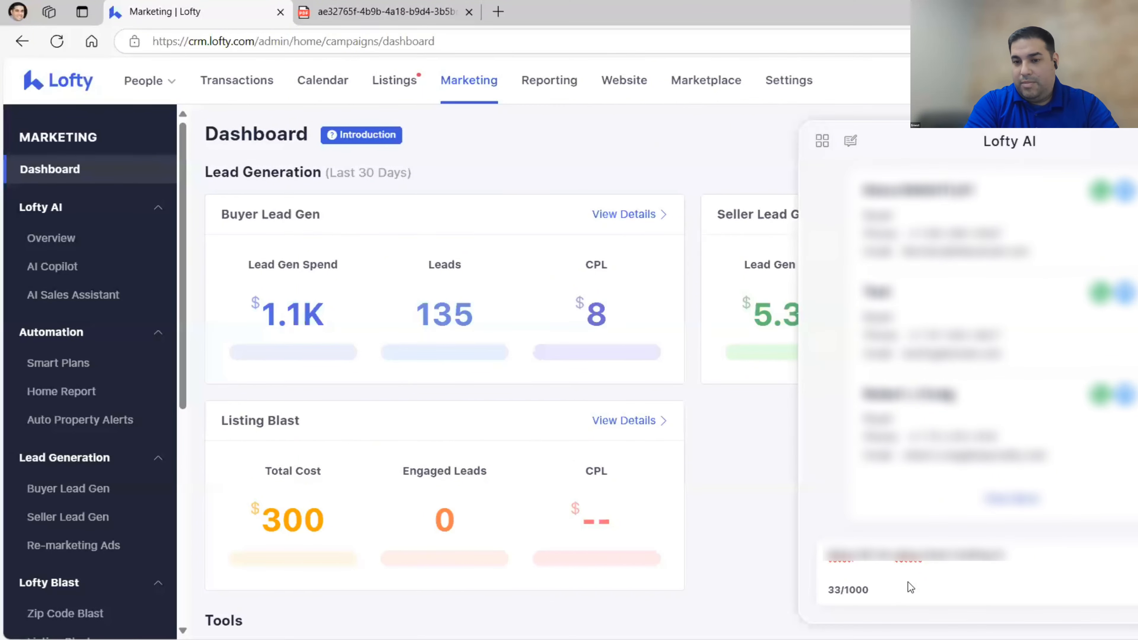
{"action": "type", "text": "tomorrow mornin"}
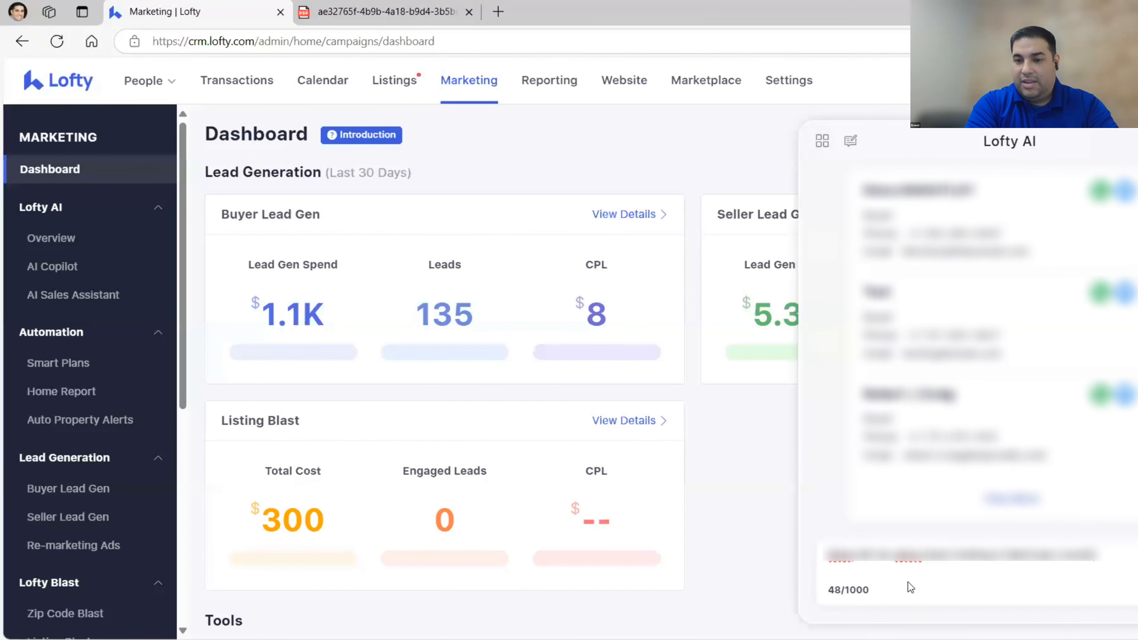
{"action": "key", "text": "Return"}
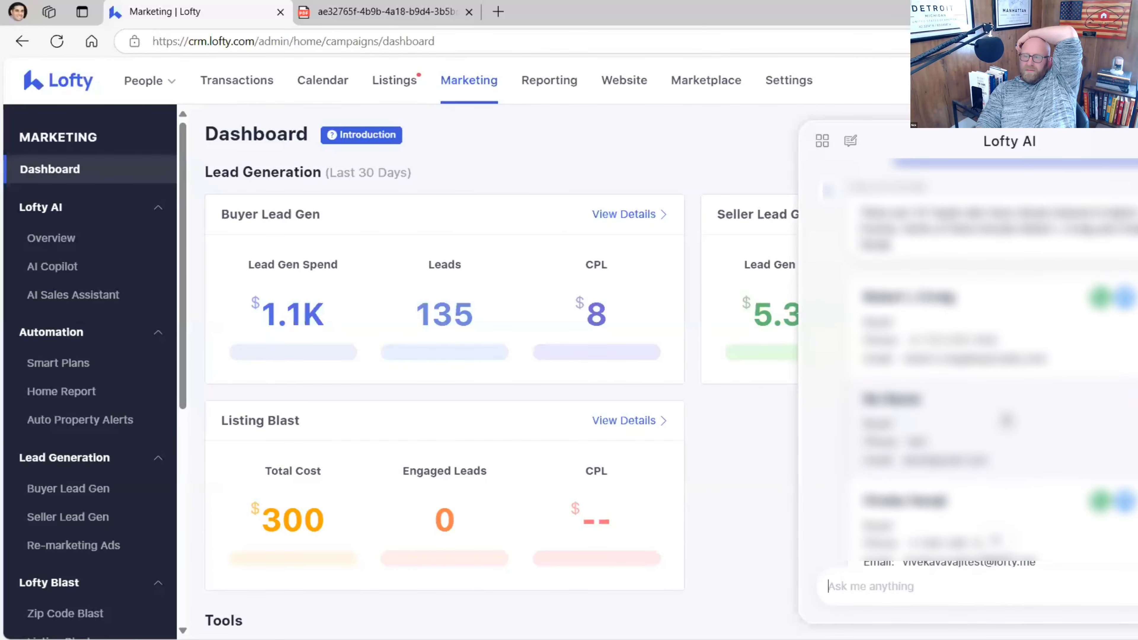
- Ask Lofty AI to create a text message to send to the leads it listed
{"action": "scroll", "coordinate": [1001, 460], "scroll_direction": "down", "scroll_amount": 2}
{"action": "left_click", "coordinate": [908, 583]}
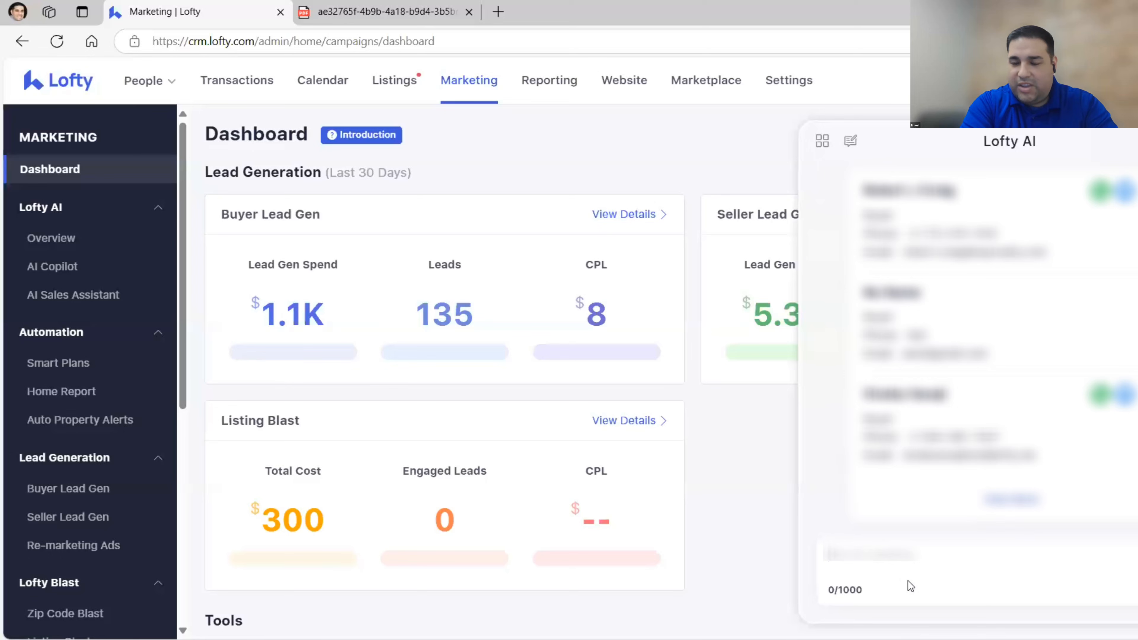
{"action": "type", "text": "Create a blog"}
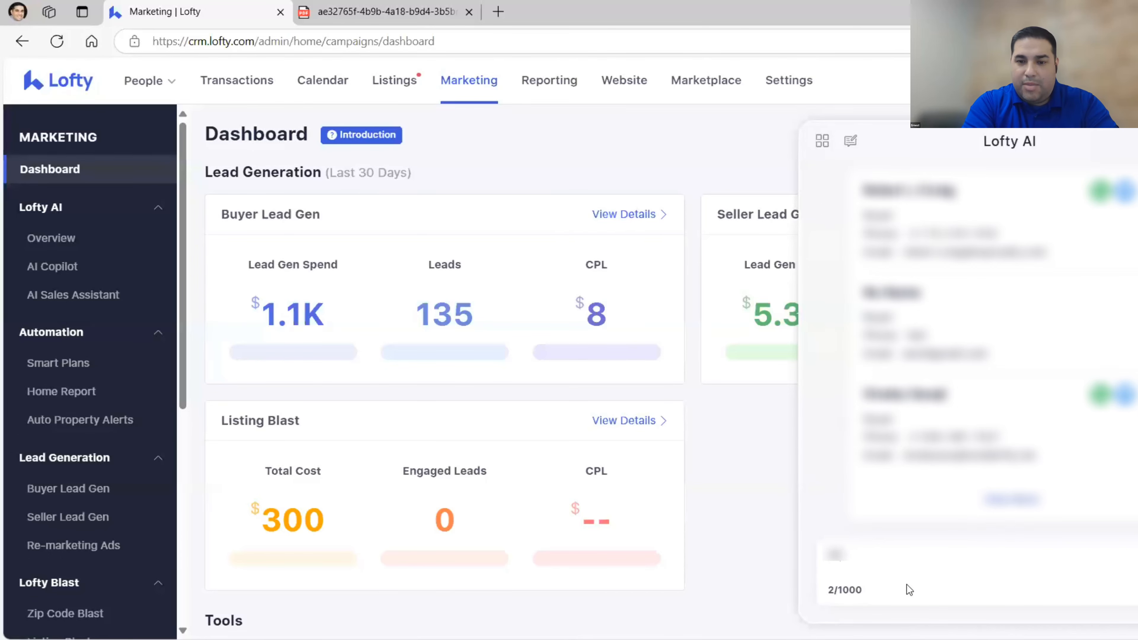
{"action": "type", "text": "ext messag"}
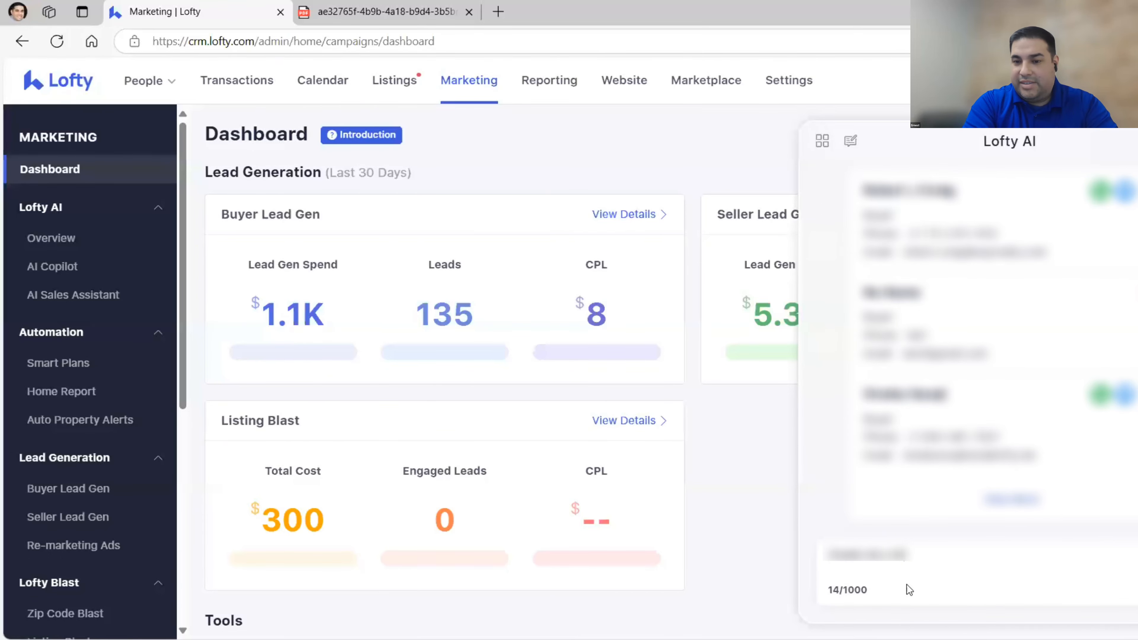
{"action": "type", "text": "e to all my lead"}
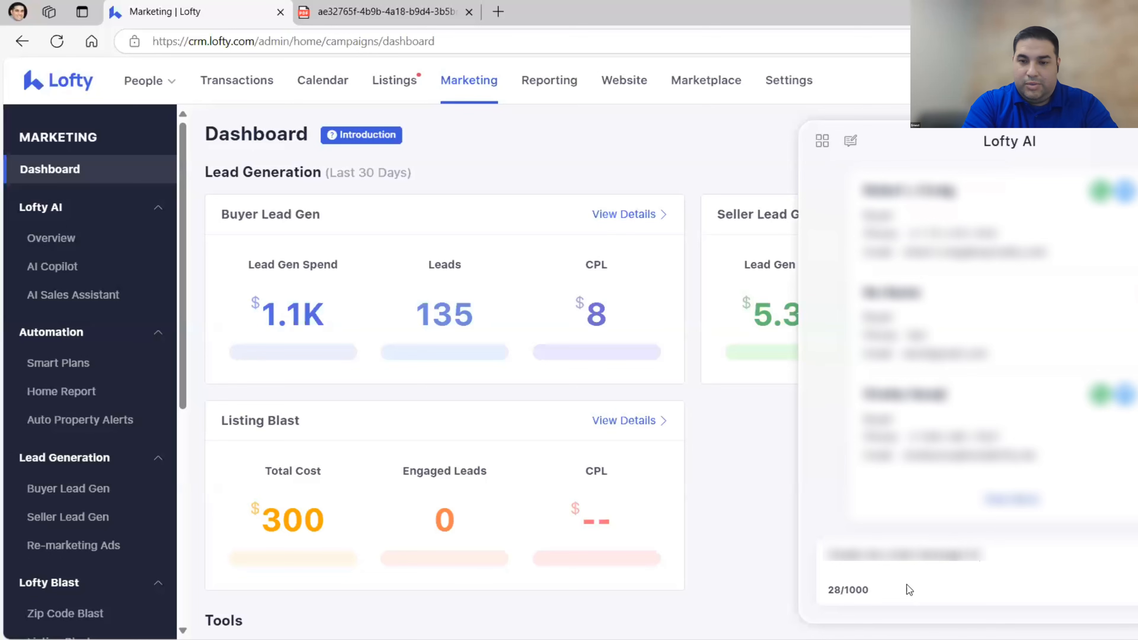
{"action": "type", "text": "s"}
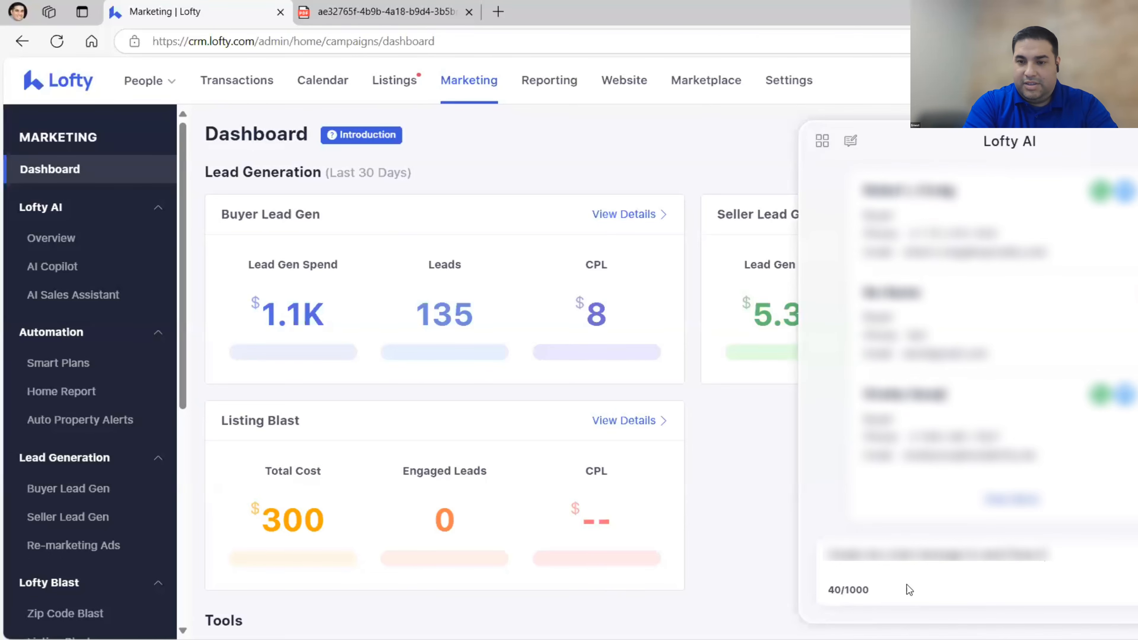
{"action": "key", "text": "Return"}
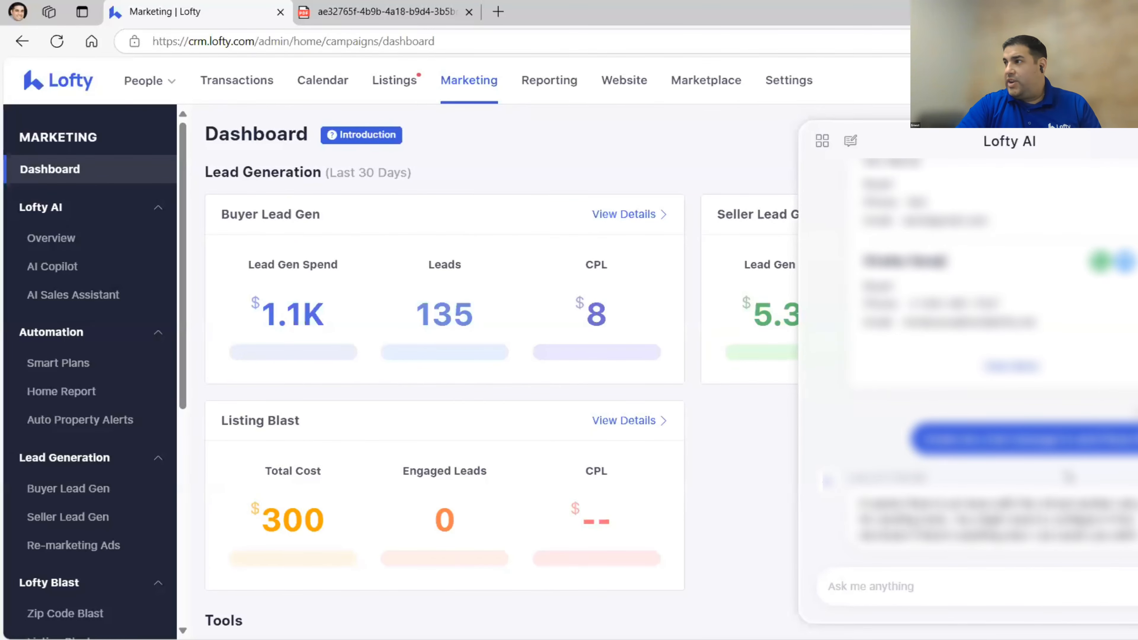
- Look back over the chat replies, then browse the communication and lead example prompts in the Discover catalogue
{"action": "scroll", "coordinate": [1040, 485], "scroll_direction": "up", "scroll_amount": 3}
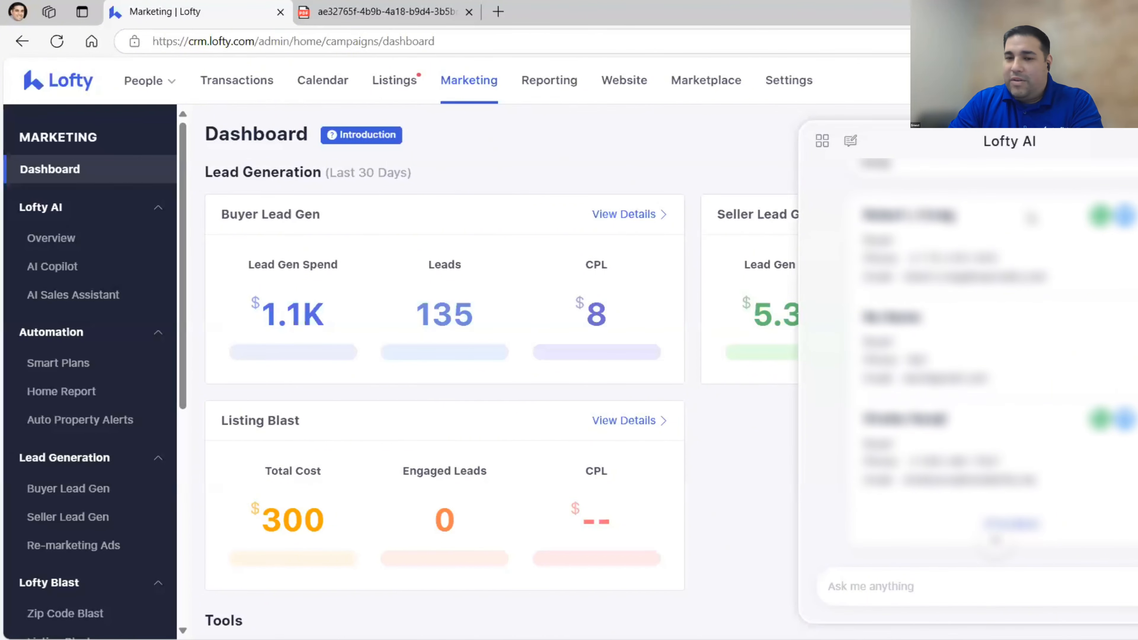
{"action": "left_click", "coordinate": [827, 148]}
{"action": "scroll", "coordinate": [1046, 327], "scroll_direction": "down", "scroll_amount": 10}
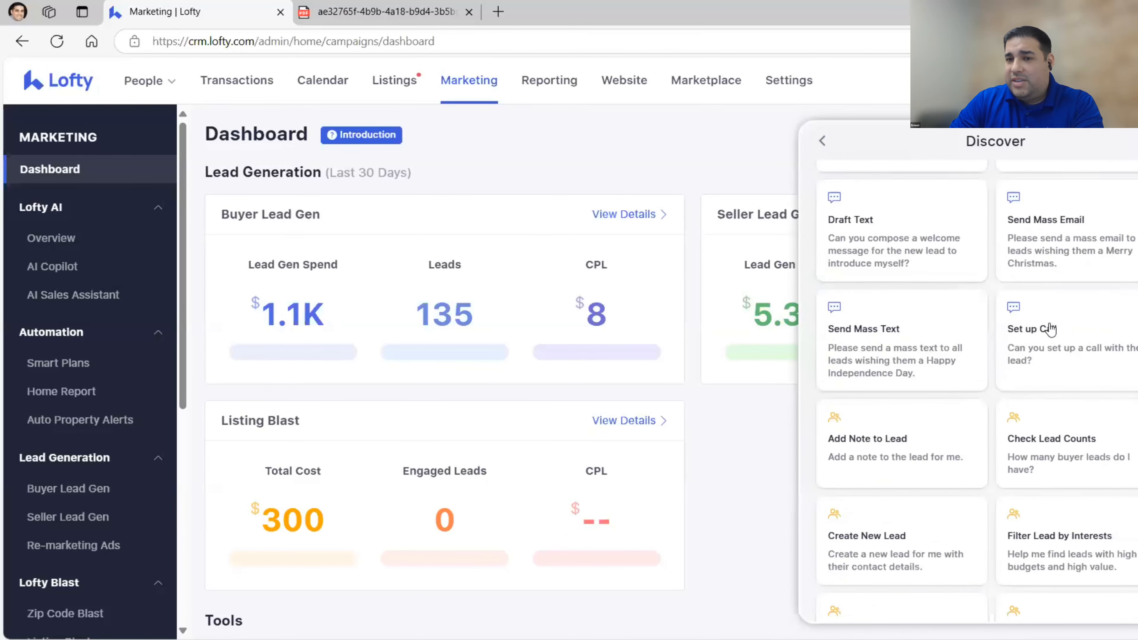
- Browse the remaining lead, listing and support example prompts in the Discover catalogue, look back at the chat and reopen the catalogue
{"action": "scroll", "coordinate": [1050, 329], "scroll_direction": "down", "scroll_amount": 8}
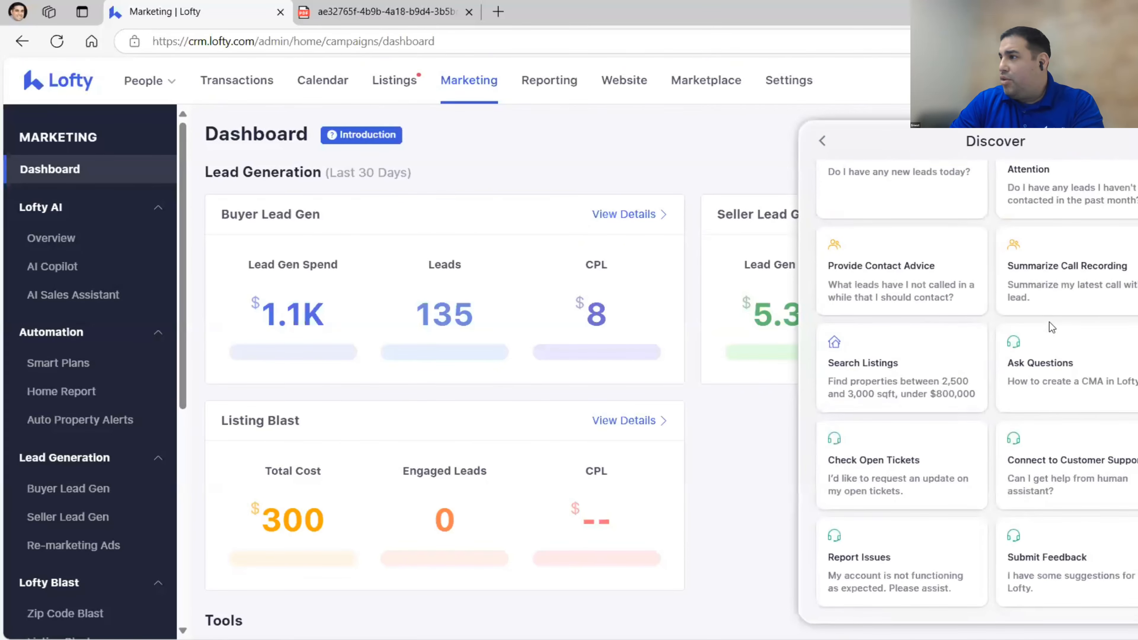
{"action": "scroll", "coordinate": [1048, 324], "scroll_direction": "up", "scroll_amount": 15}
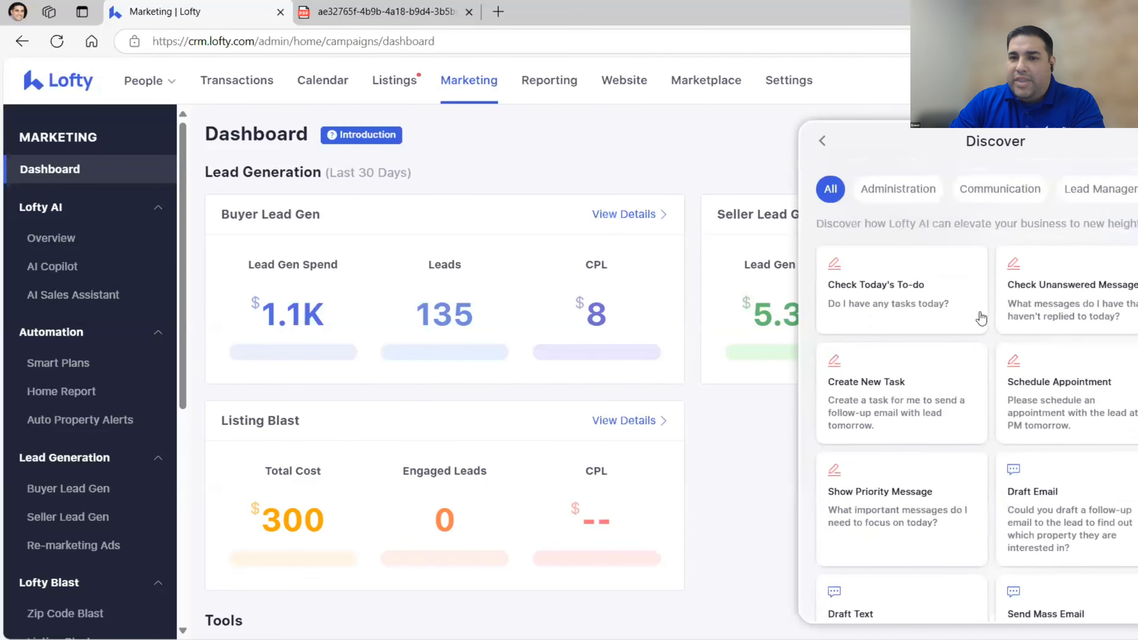
{"action": "left_click", "coordinate": [823, 141]}
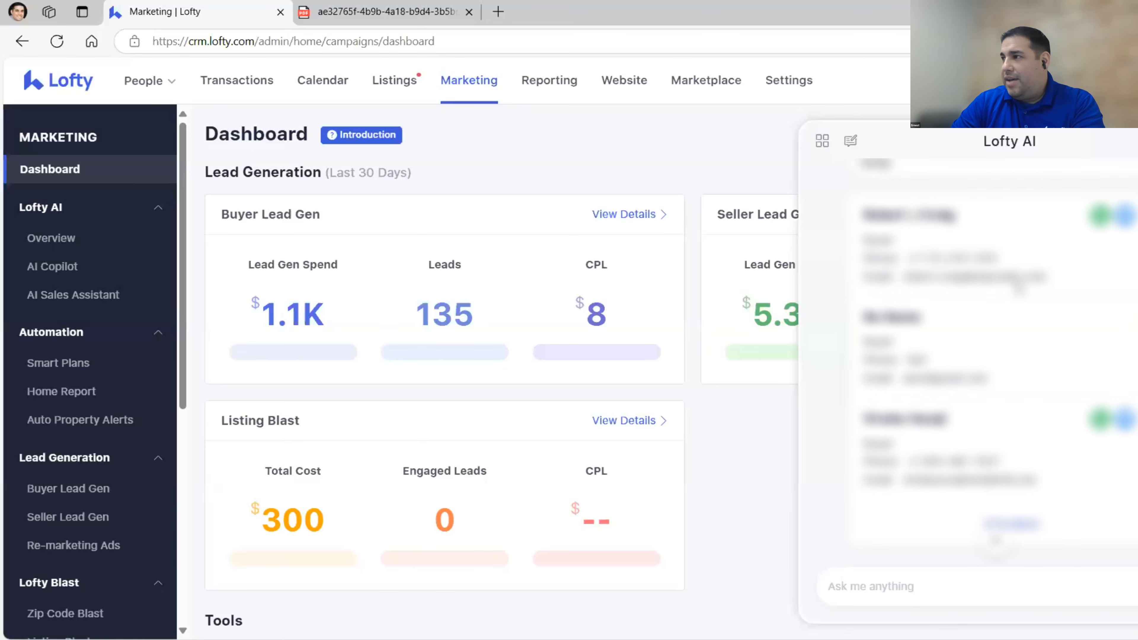
{"action": "left_click", "coordinate": [823, 141]}
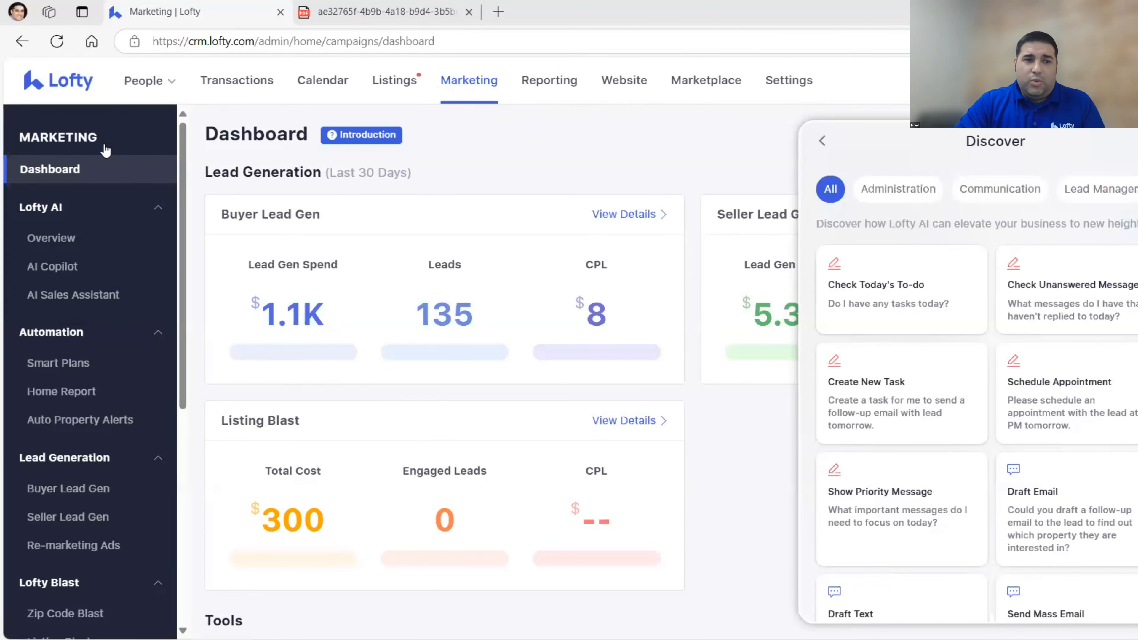
- Go to Smart Plans and ask Lofty AI in chat: "Write me an email to send to leads who just registered on my website."
{"action": "left_click", "coordinate": [91, 361]}
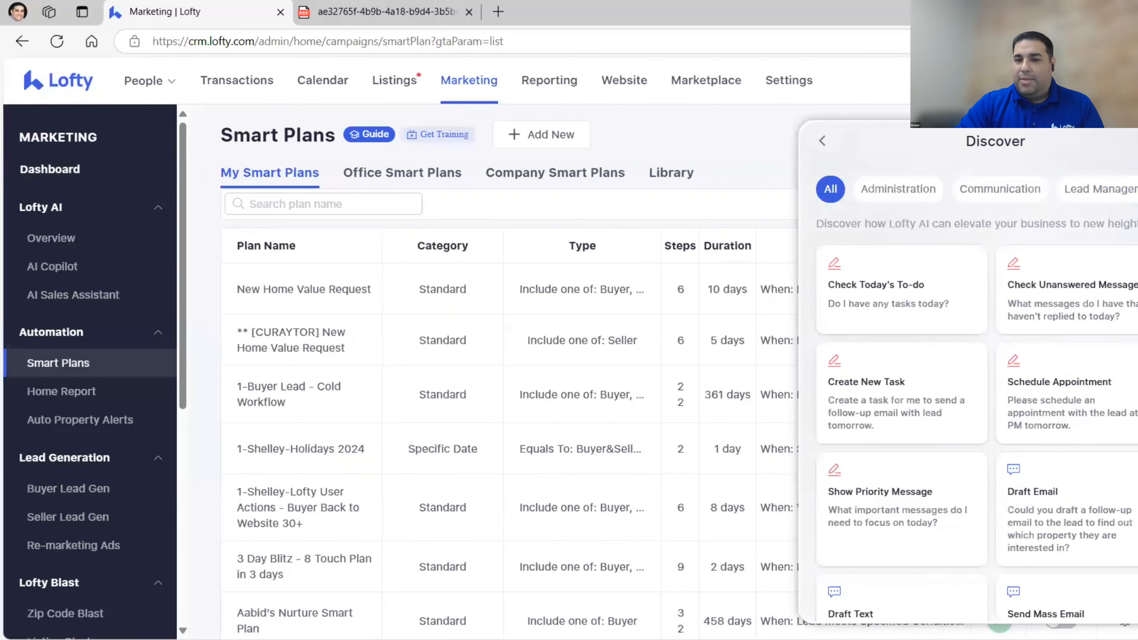
{"action": "left_click", "coordinate": [823, 140]}
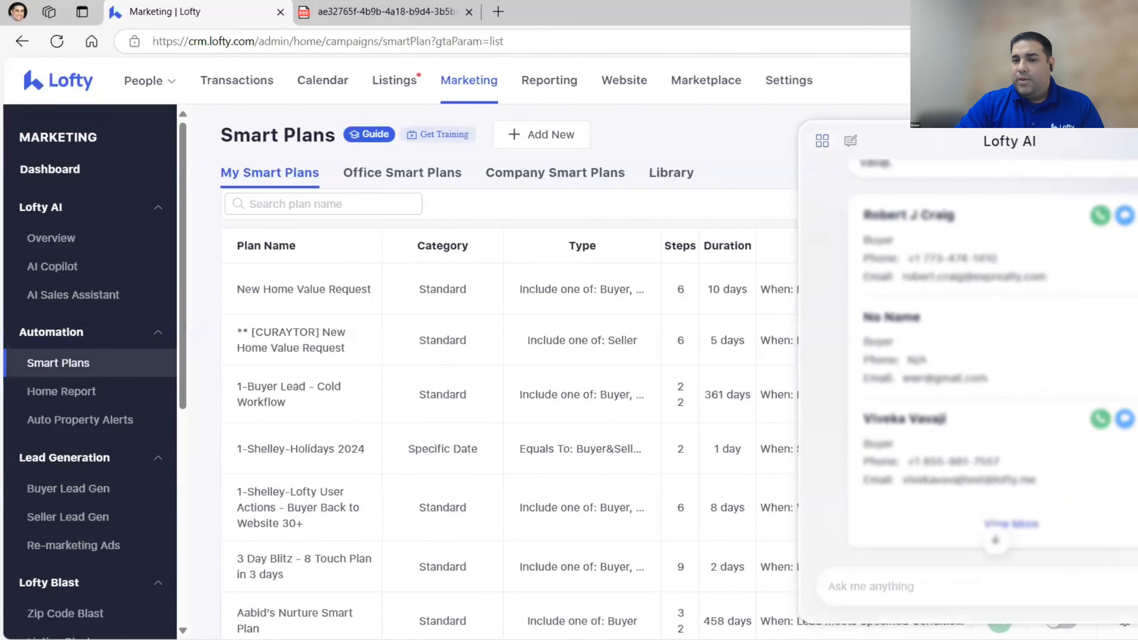
{"action": "left_click", "coordinate": [927, 586]}
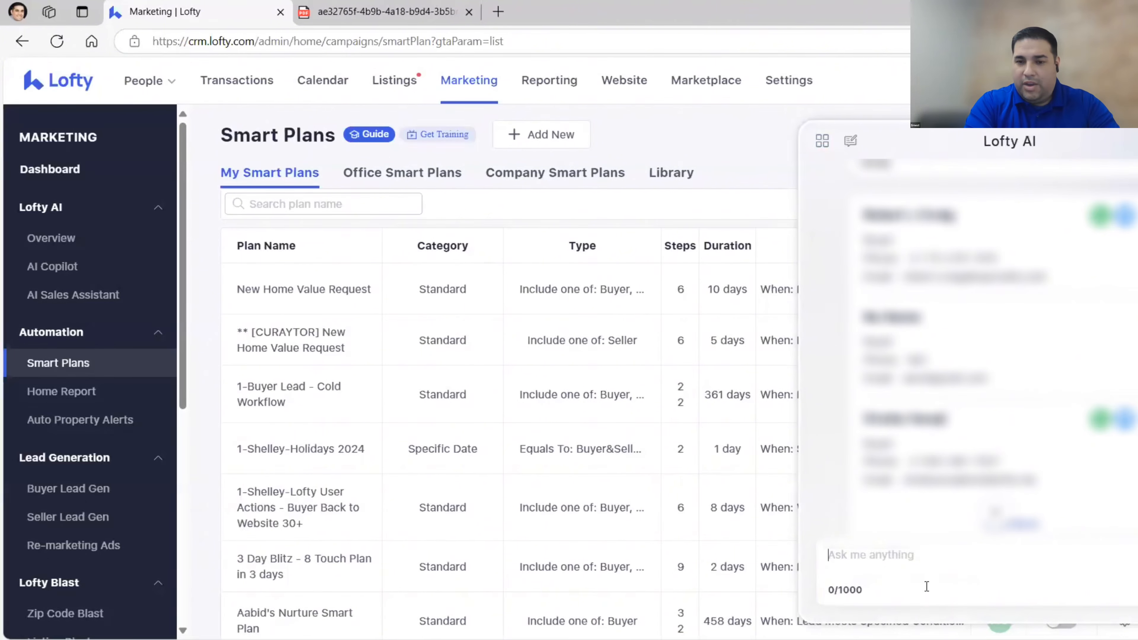
{"action": "type", "text": "Write me an email "}
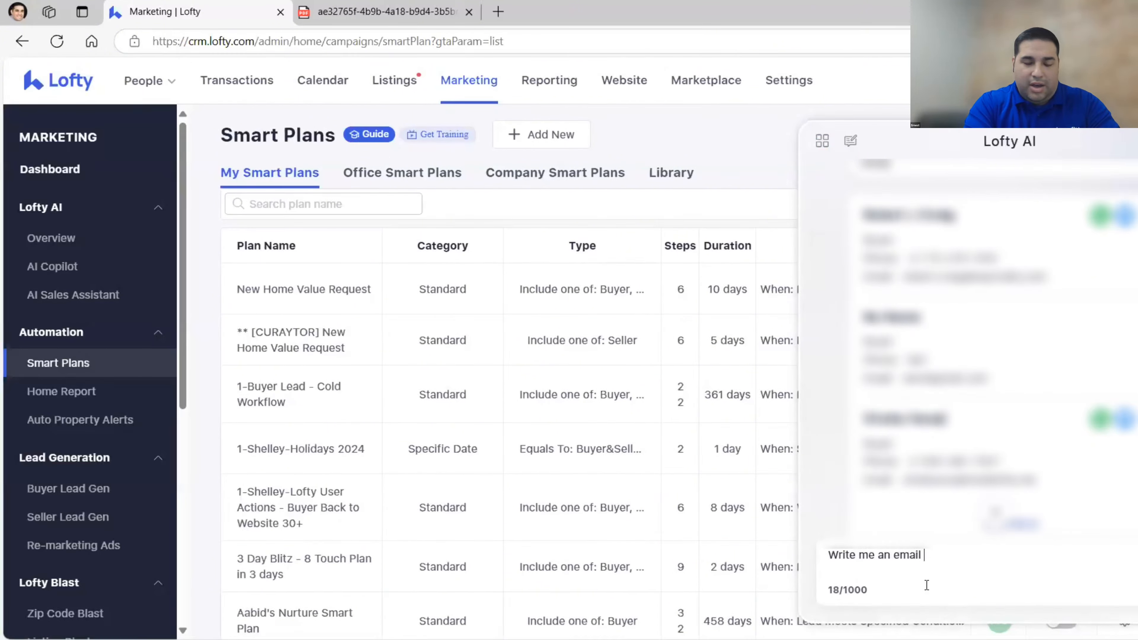
{"action": "type", "text": "to send to "}
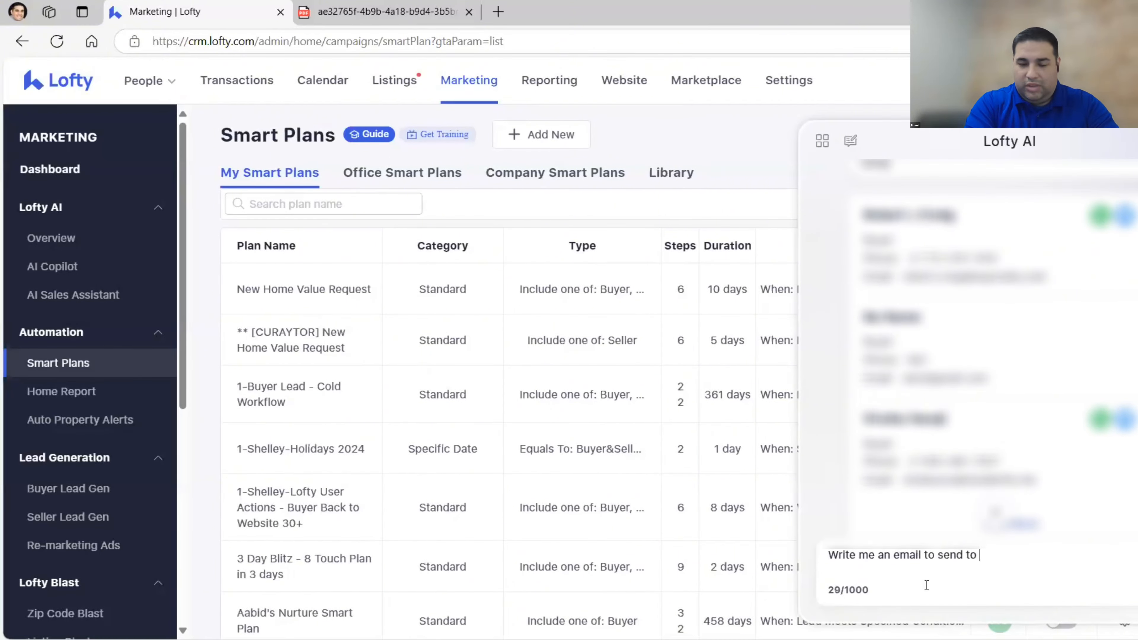
{"action": "type", "text": "leads who just r"}
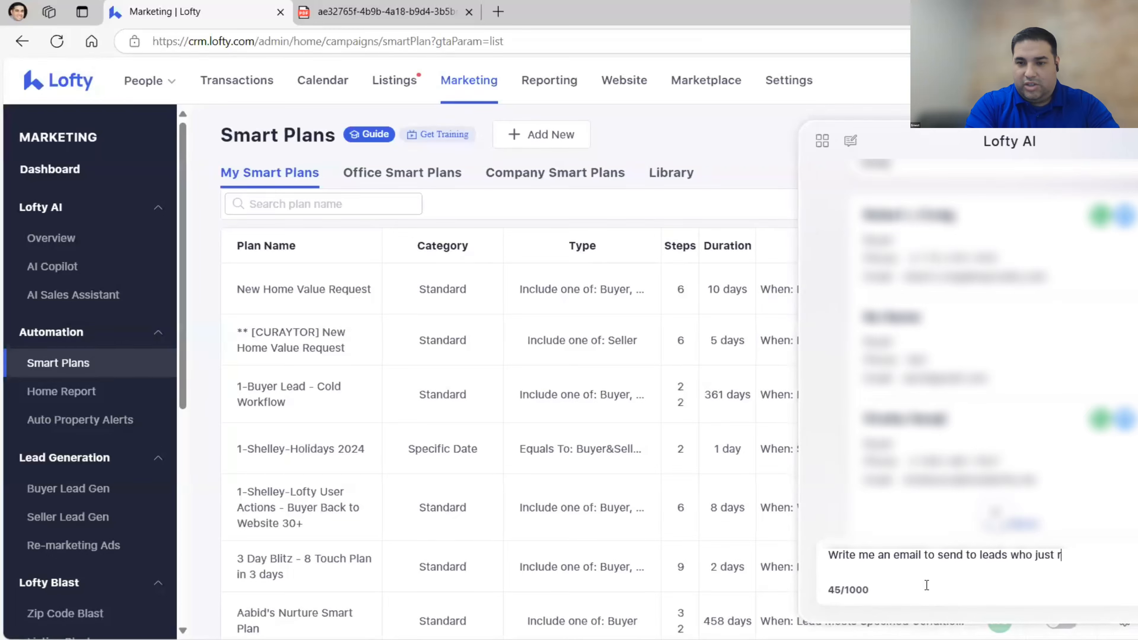
{"action": "type", "text": "egistered on"}
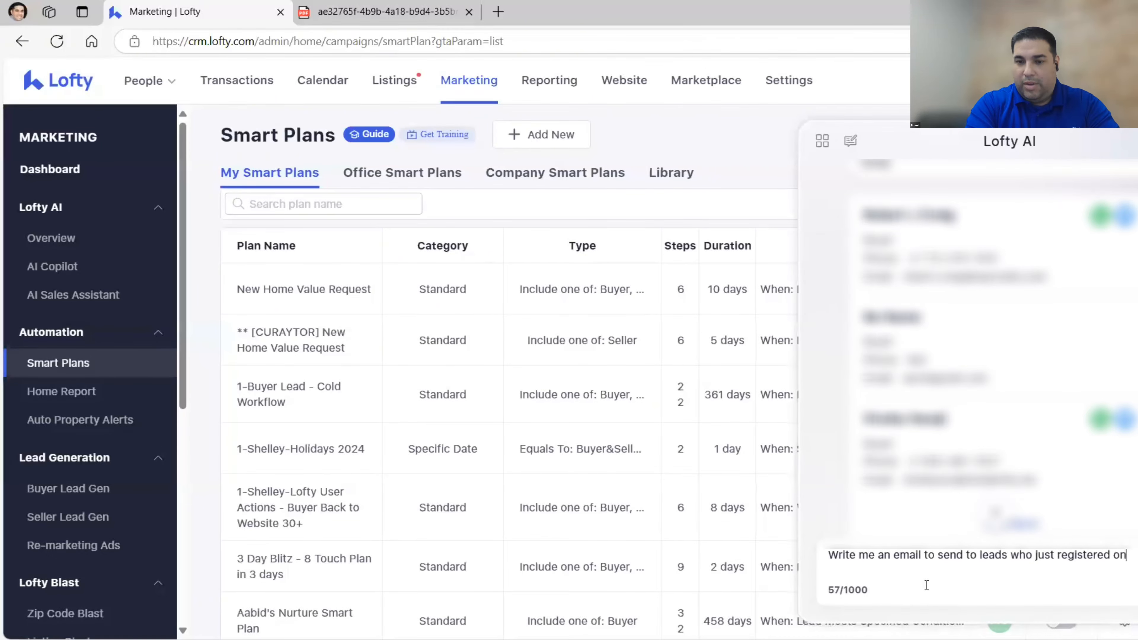
{"action": "type", "text": " my website."}
{"action": "key", "text": "Return"}
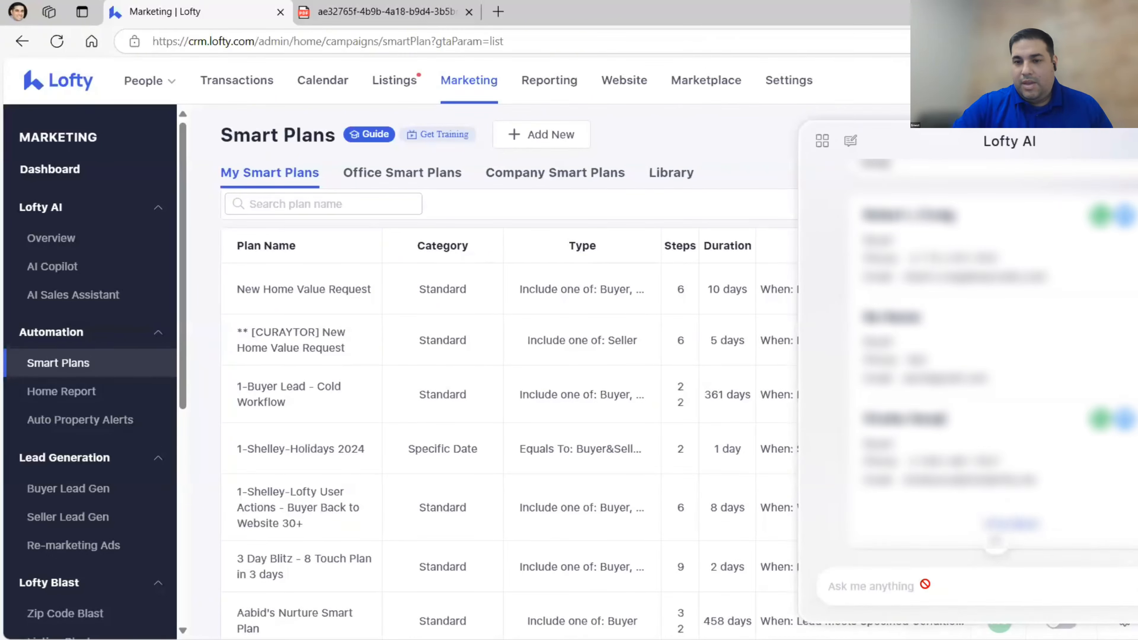
- Start a new smart plan in the Standard Plan category and close the Lofty AI chat
{"action": "left_click", "coordinate": [529, 135]}
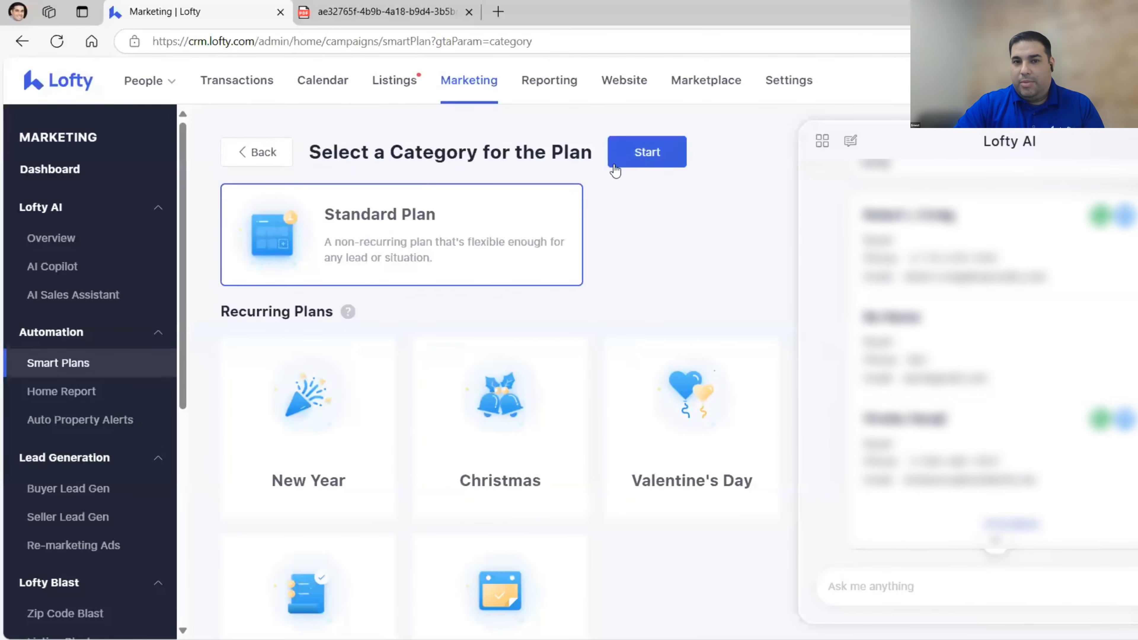
{"action": "left_click", "coordinate": [632, 155]}
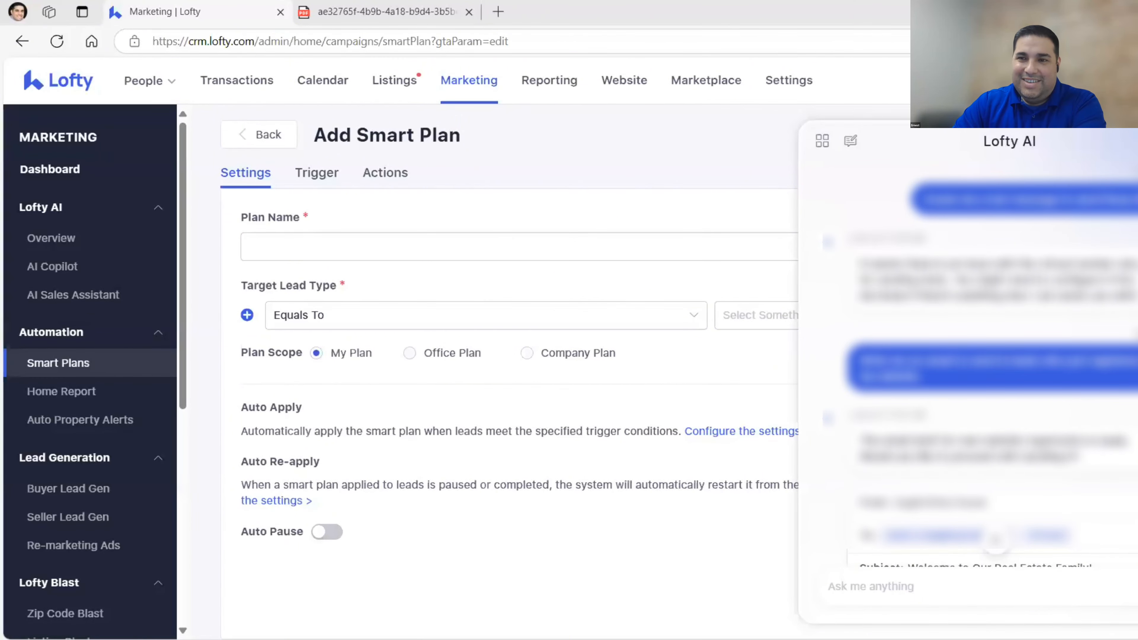
{"action": "left_click", "coordinate": [1137, 141]}
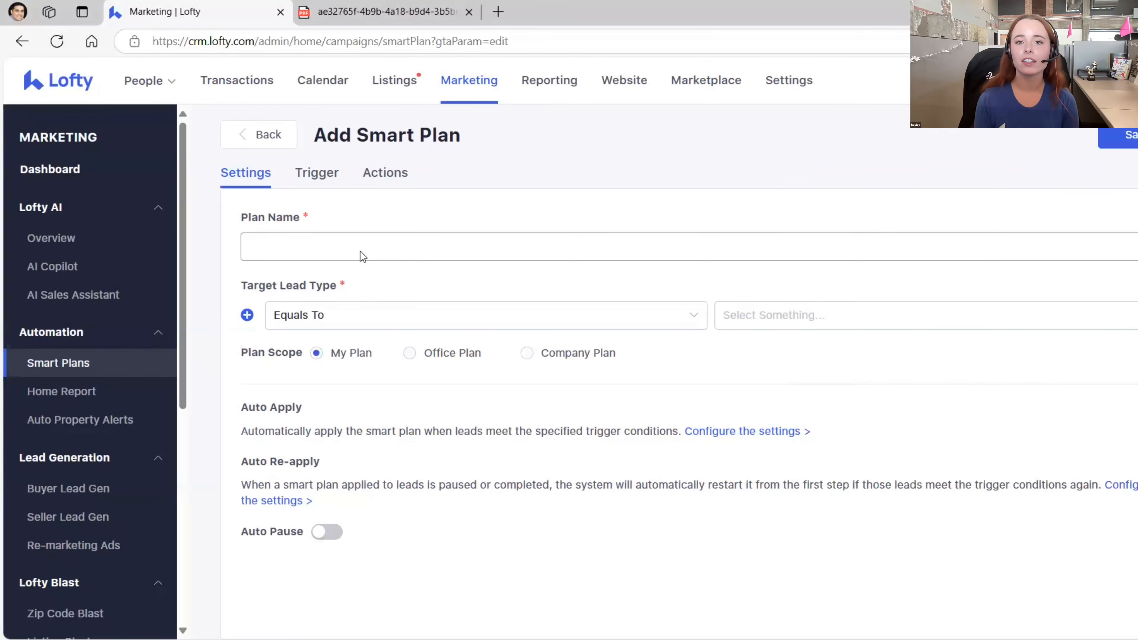
- Open the new plan's actions and examine the available step types and the email form of the first step
{"action": "left_click", "coordinate": [386, 174]}
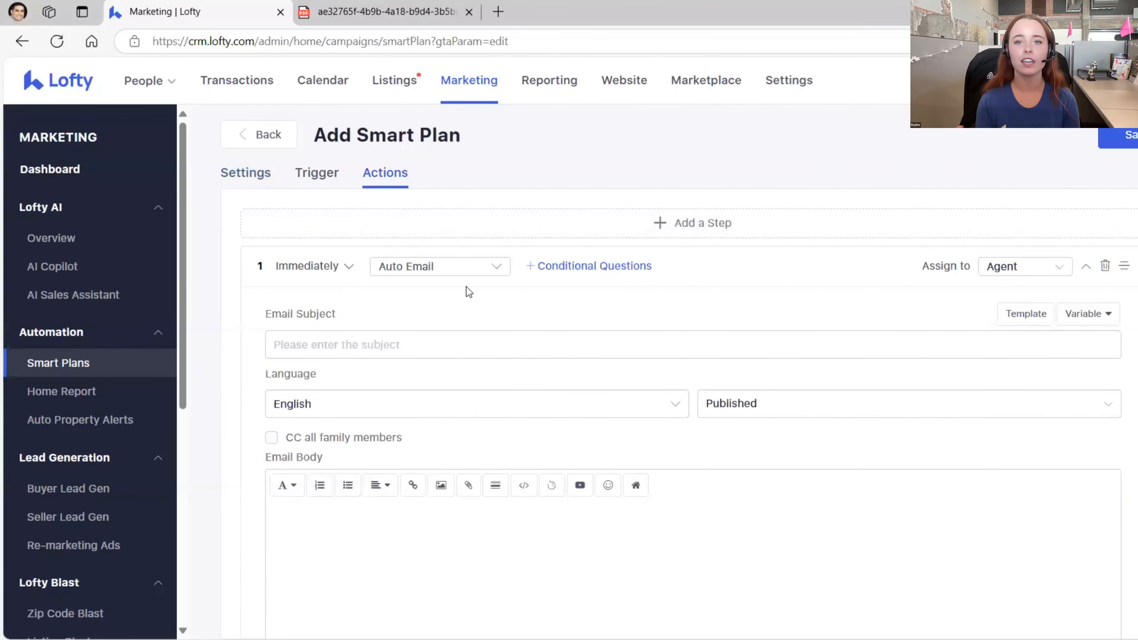
{"action": "left_click", "coordinate": [465, 274]}
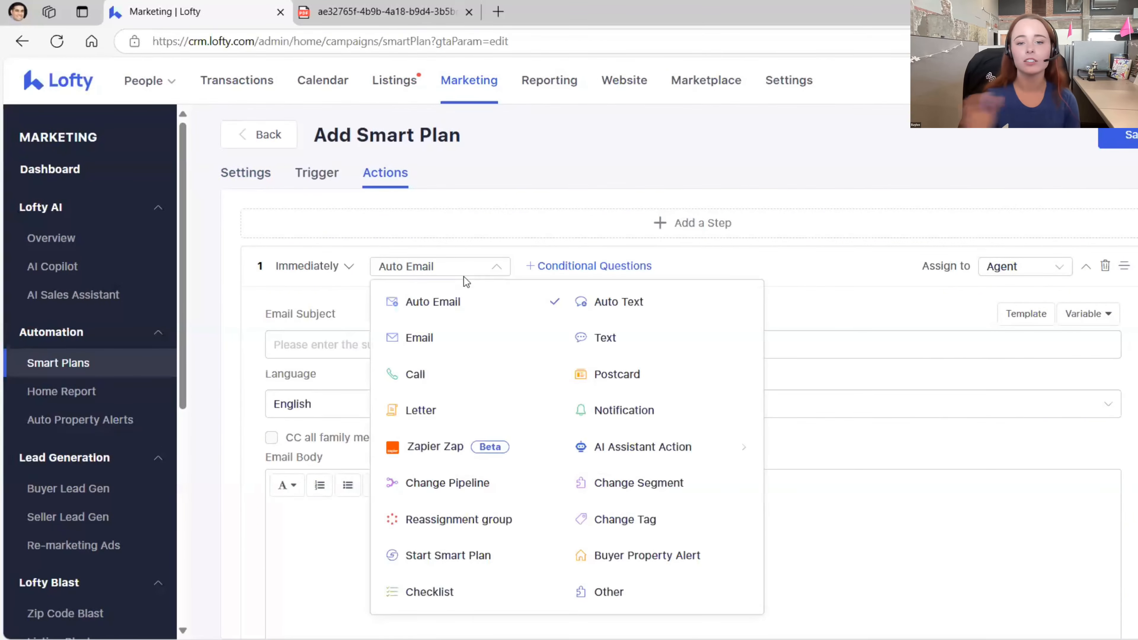
{"action": "left_click", "coordinate": [468, 323]}
{"action": "scroll", "coordinate": [592, 406], "scroll_direction": "down", "scroll_amount": 3}
{"action": "left_click", "coordinate": [368, 389]}
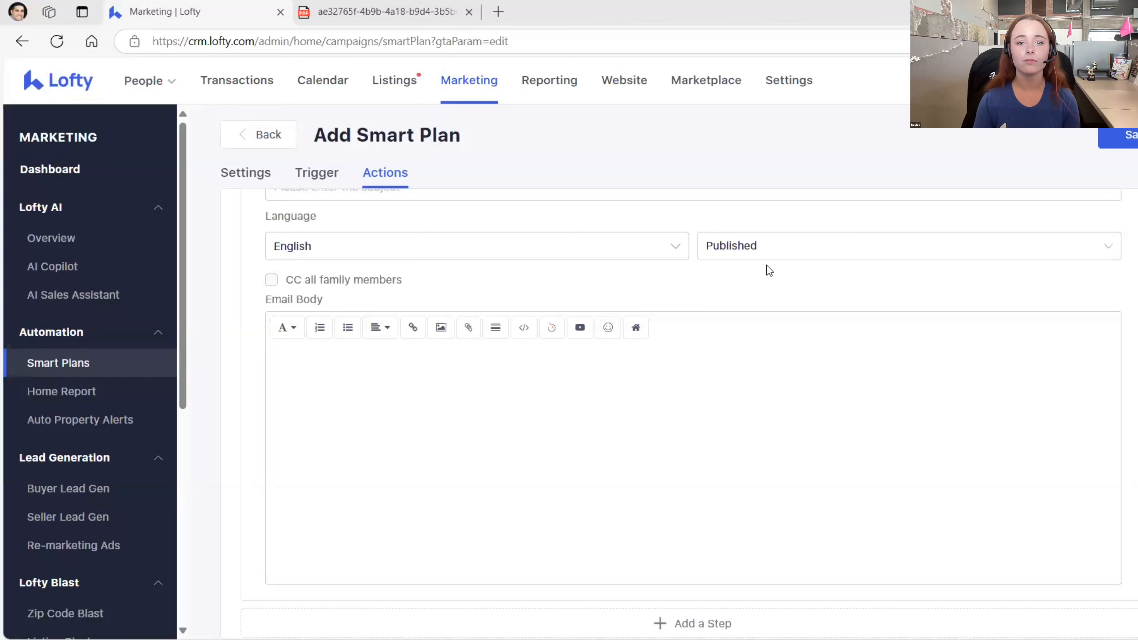
- View the Lofty AI products in the Marketplace, check the AI Copilot package page and return to the Marketplace
{"action": "left_click", "coordinate": [686, 90]}
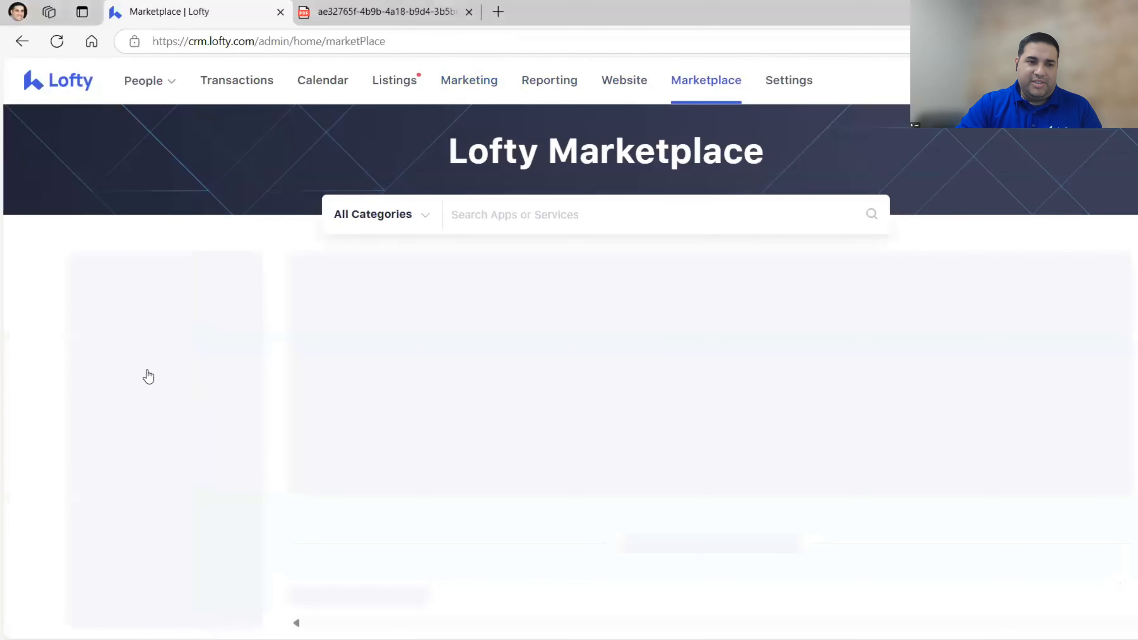
{"action": "scroll", "coordinate": [148, 560], "scroll_direction": "down", "scroll_amount": 5}
{"action": "scroll", "coordinate": [141, 533], "scroll_direction": "down", "scroll_amount": 1}
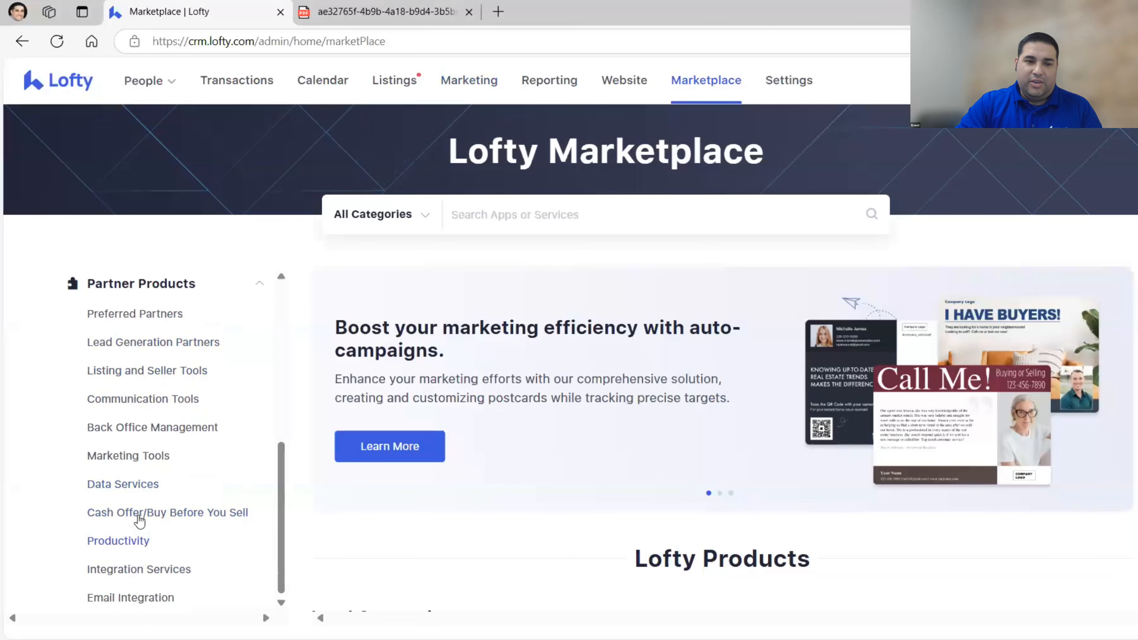
{"action": "scroll", "coordinate": [140, 511], "scroll_direction": "up", "scroll_amount": 7}
{"action": "left_click", "coordinate": [128, 560]}
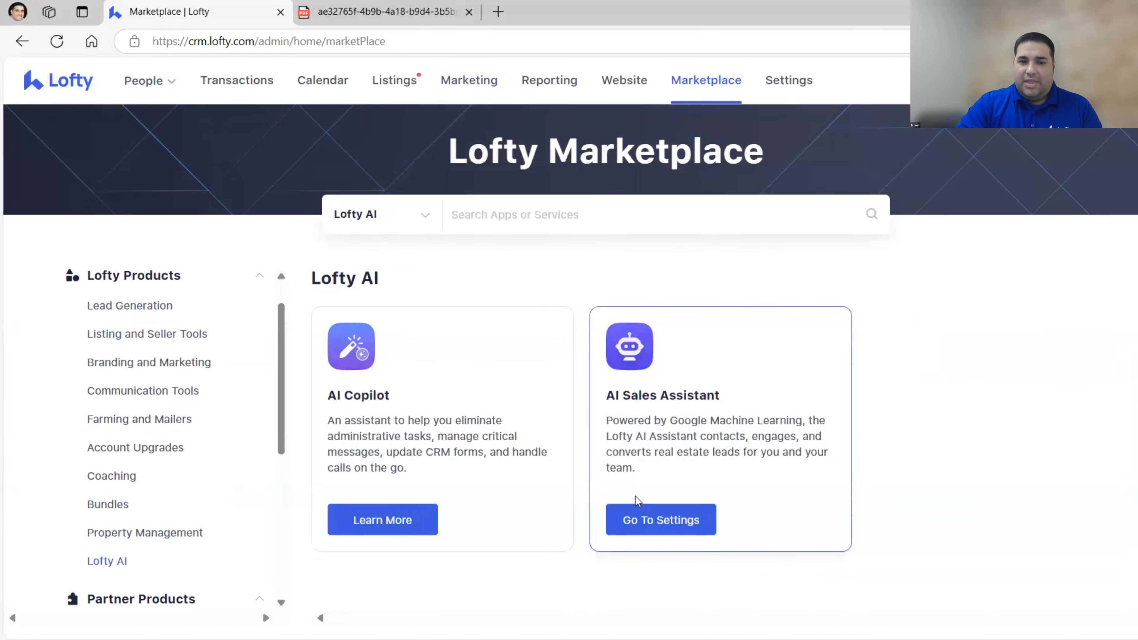
{"action": "left_click", "coordinate": [412, 533]}
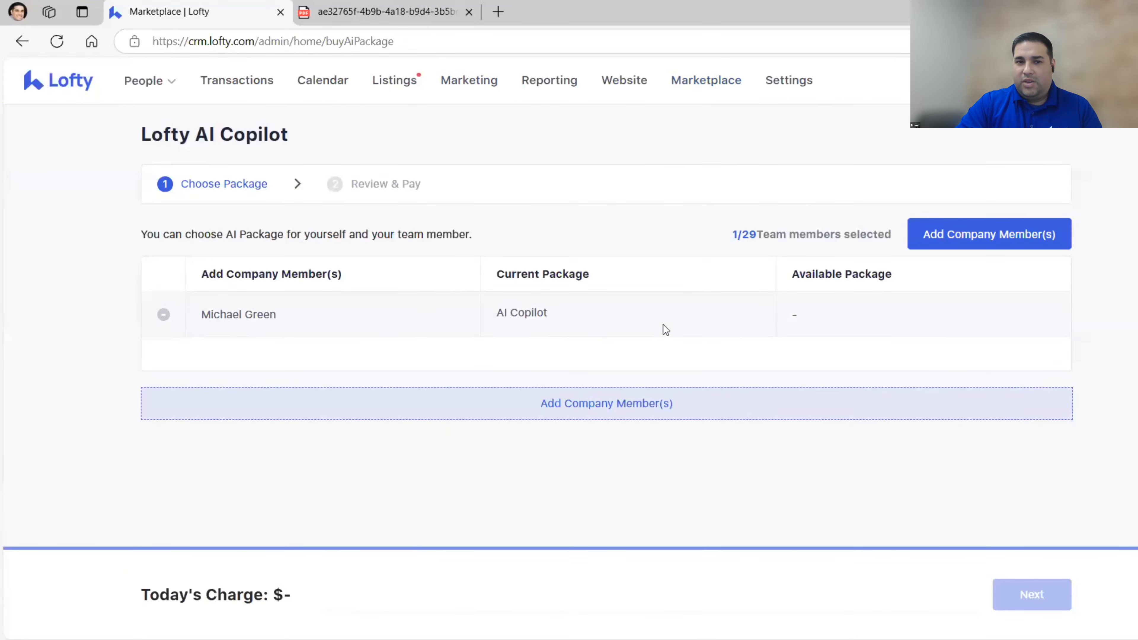
{"action": "left_click", "coordinate": [13, 41]}
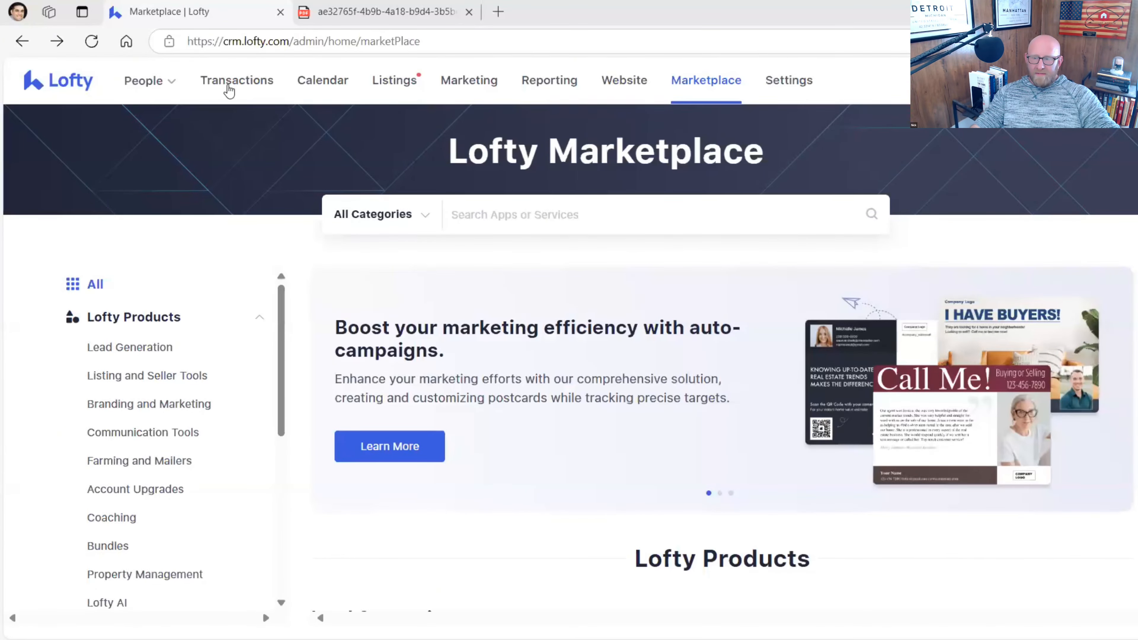
- Leave the Marketplace, find the buyer leads listed in the Lofty AI chat and open the "No Name" lead's profile
{"action": "mouse_move", "coordinate": [150, 81]}
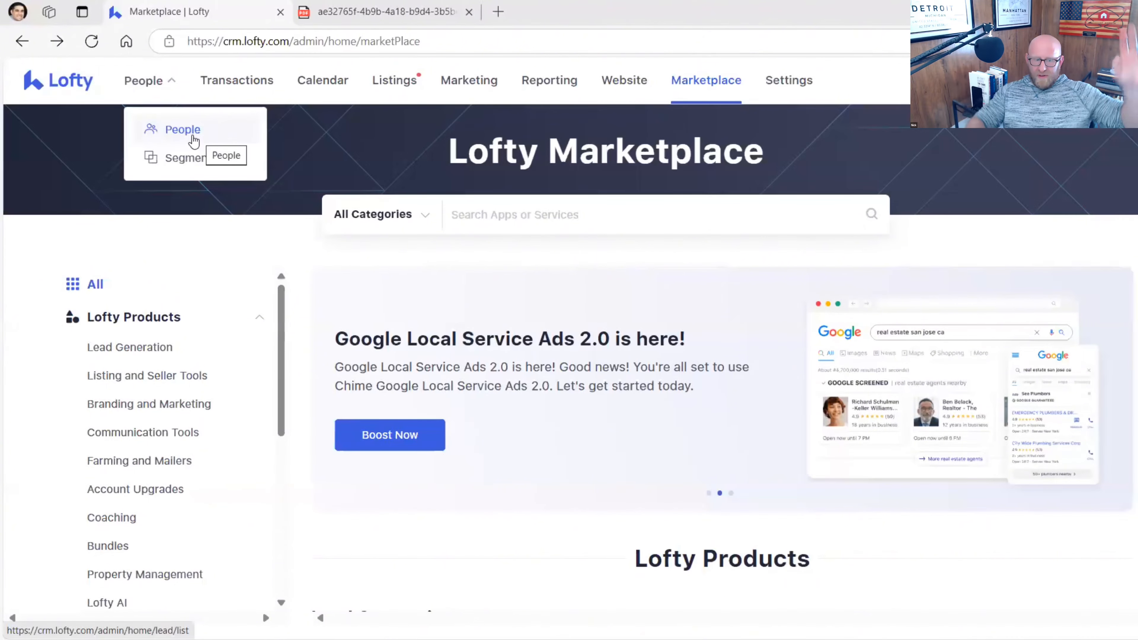
{"action": "left_click", "coordinate": [193, 136]}
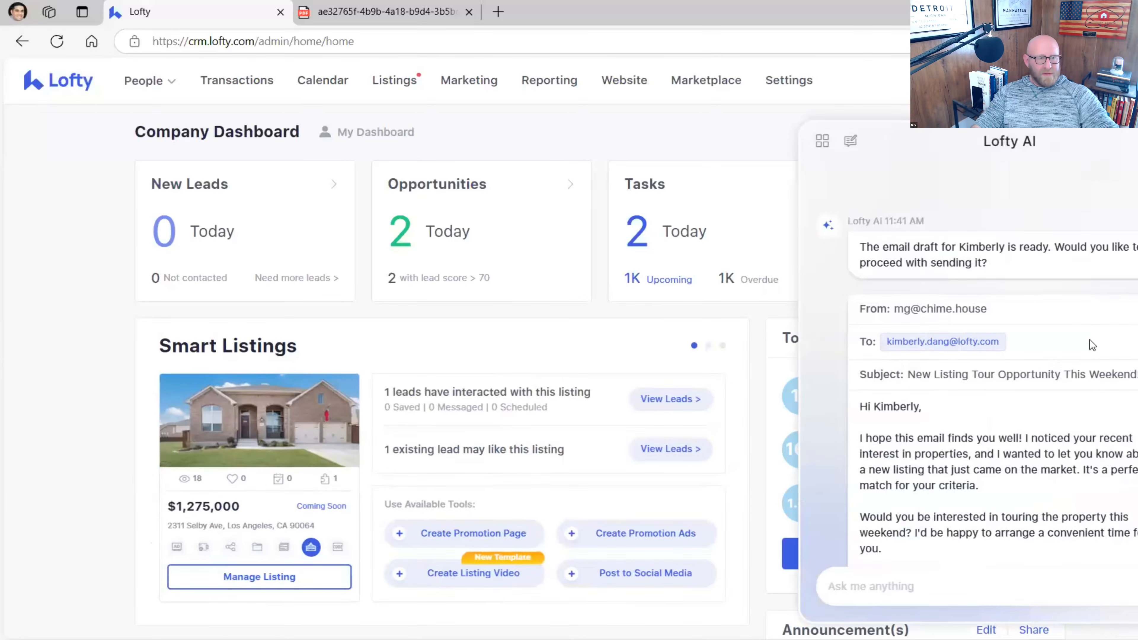
{"action": "scroll", "coordinate": [1090, 340], "scroll_direction": "down", "scroll_amount": 15}
{"action": "scroll", "coordinate": [1091, 344], "scroll_direction": "up", "scroll_amount": 10}
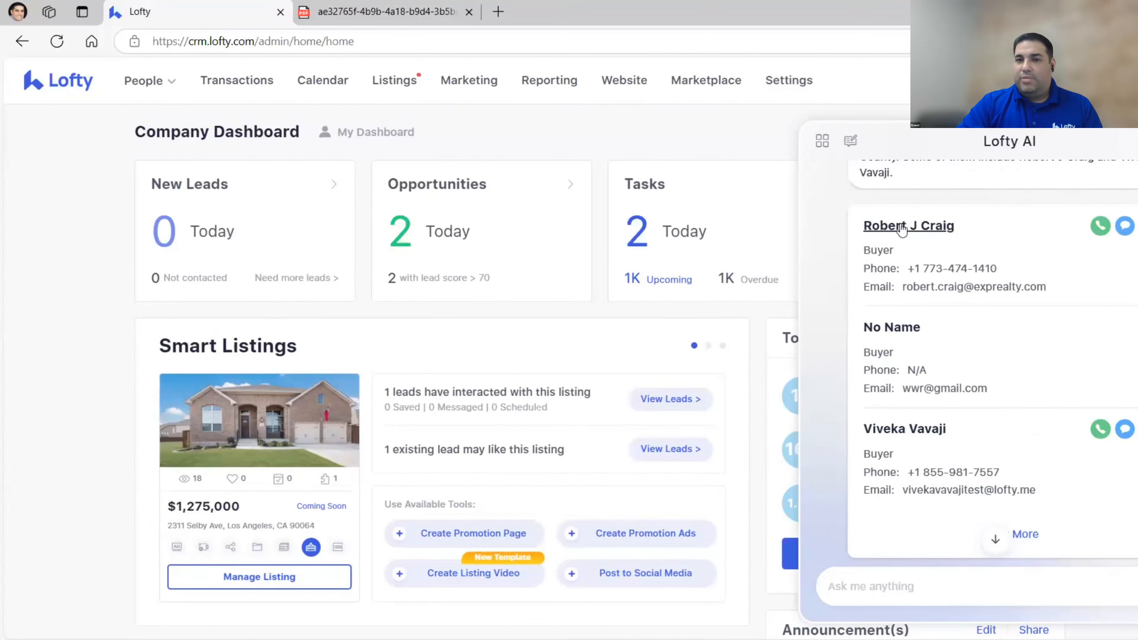
{"action": "left_click", "coordinate": [885, 330]}
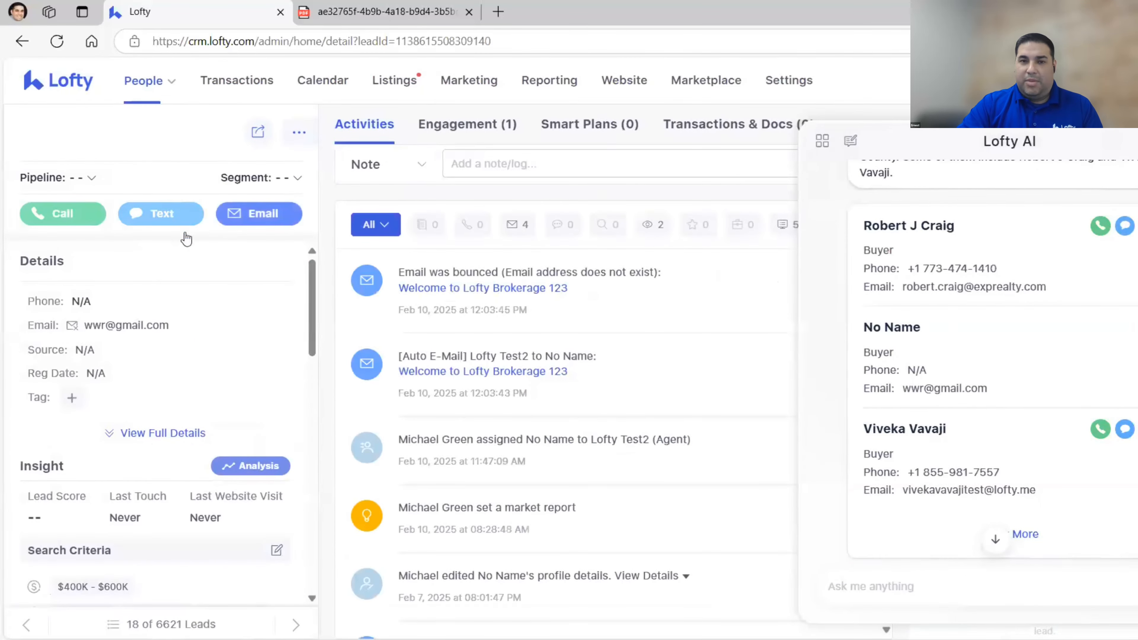
- Look through the lead's profile details, search criteria, owner and team assignments
{"action": "left_click", "coordinate": [184, 234]}
{"action": "scroll", "coordinate": [267, 373], "scroll_direction": "down", "scroll_amount": 1}
{"action": "scroll", "coordinate": [267, 377], "scroll_direction": "down", "scroll_amount": 10}
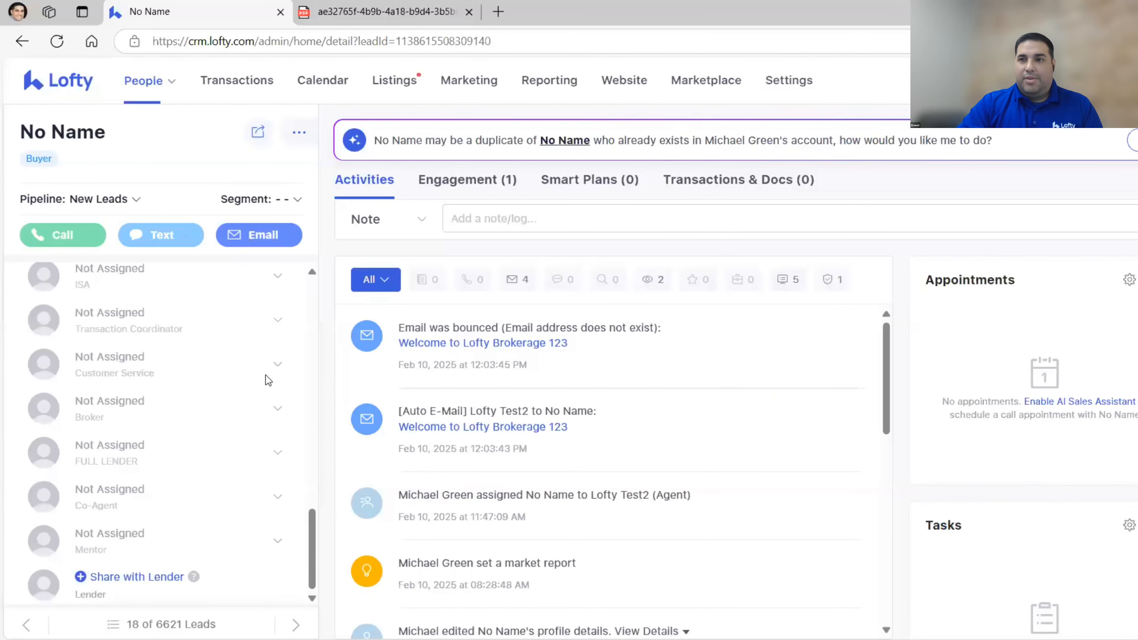
{"action": "scroll", "coordinate": [267, 380], "scroll_direction": "up", "scroll_amount": 7}
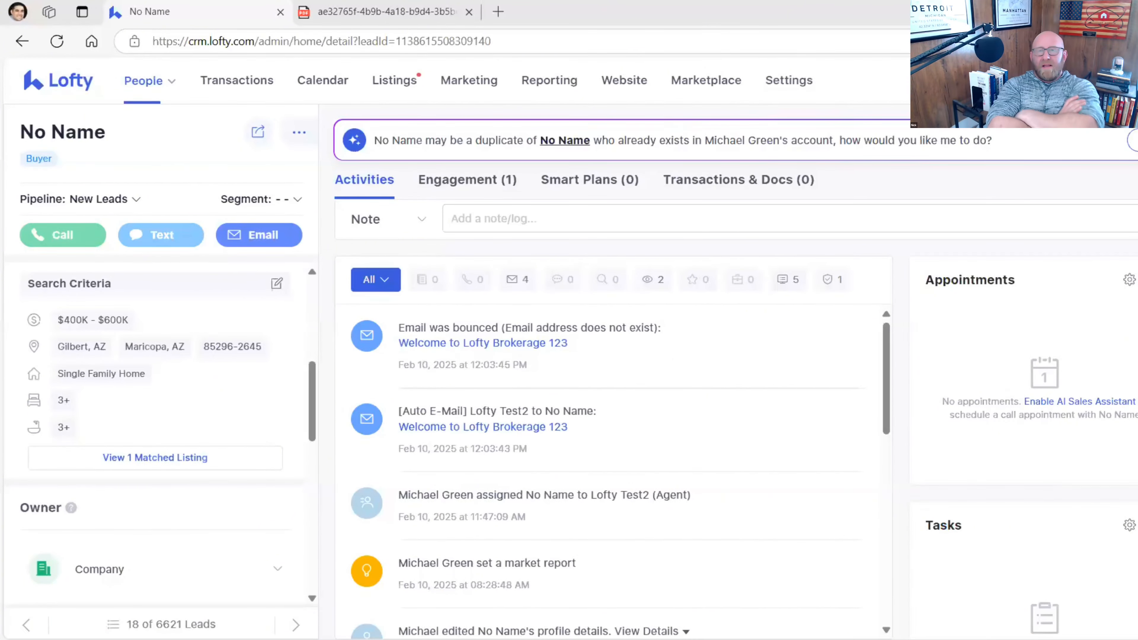
- Open the Lofty AI chat from the lead's profile suggestion and browse the example prompts in the Discover catalogue
{"action": "left_click", "coordinate": [1134, 140]}
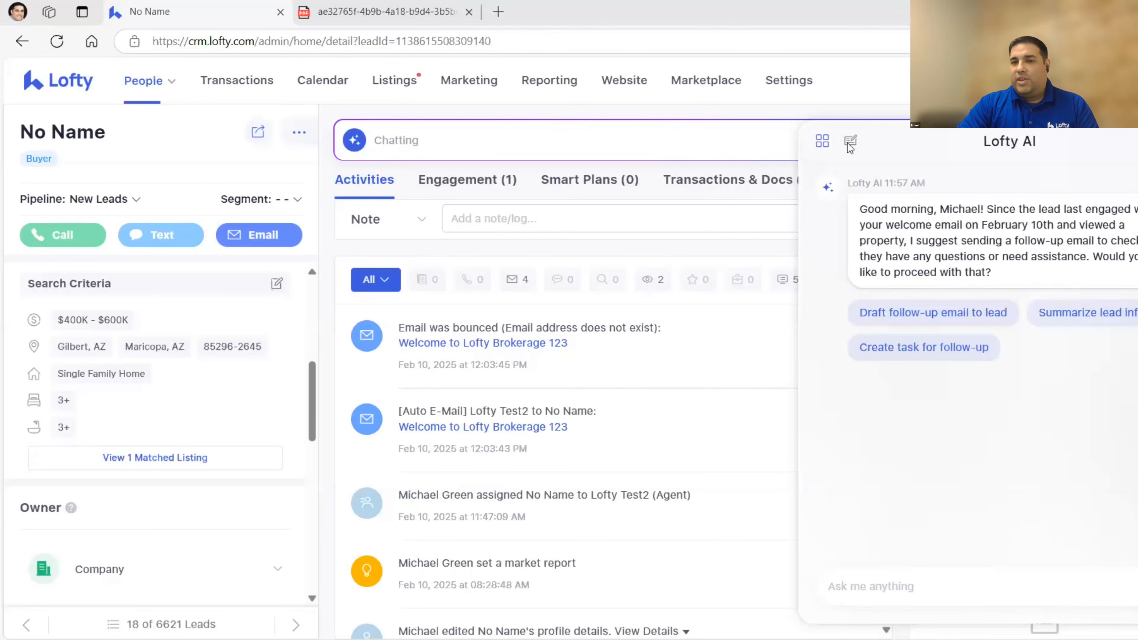
{"action": "left_click", "coordinate": [823, 151]}
{"action": "scroll", "coordinate": [989, 331], "scroll_direction": "down", "scroll_amount": 5}
{"action": "scroll", "coordinate": [988, 334], "scroll_direction": "down", "scroll_amount": 10}
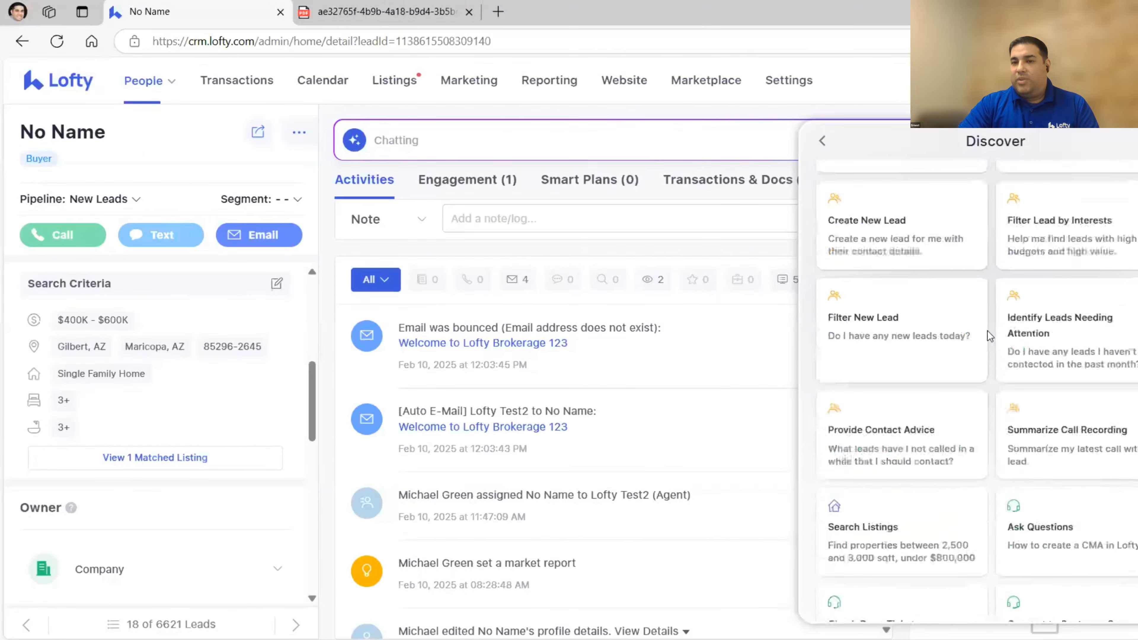
{"action": "scroll", "coordinate": [986, 336], "scroll_direction": "up", "scroll_amount": 3}
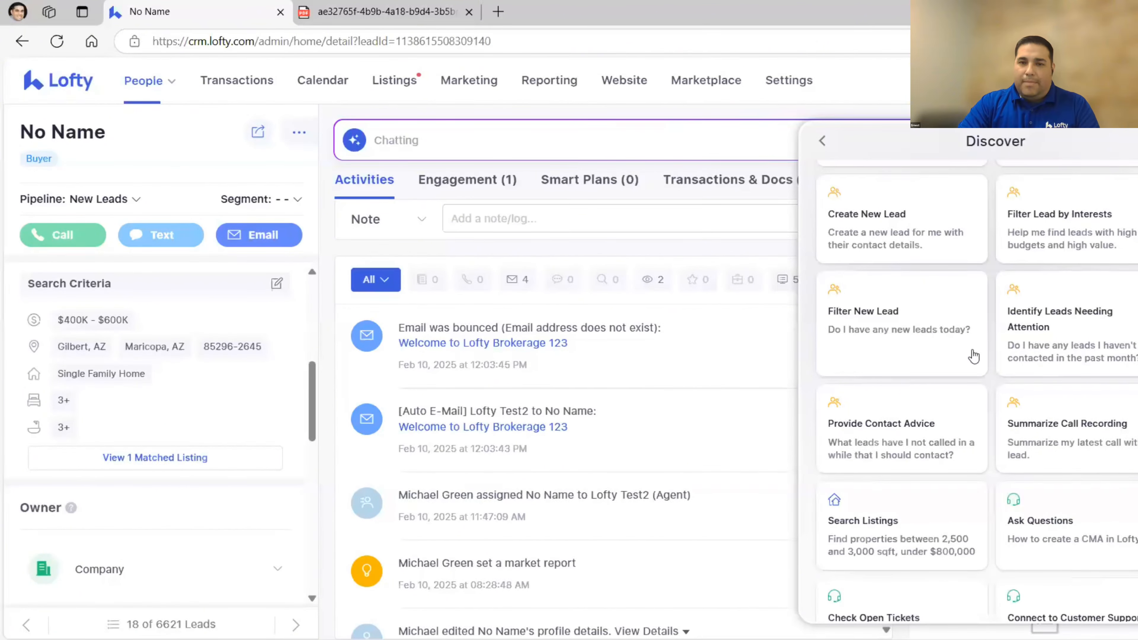
{"action": "scroll", "coordinate": [975, 370], "scroll_direction": "up", "scroll_amount": 5}
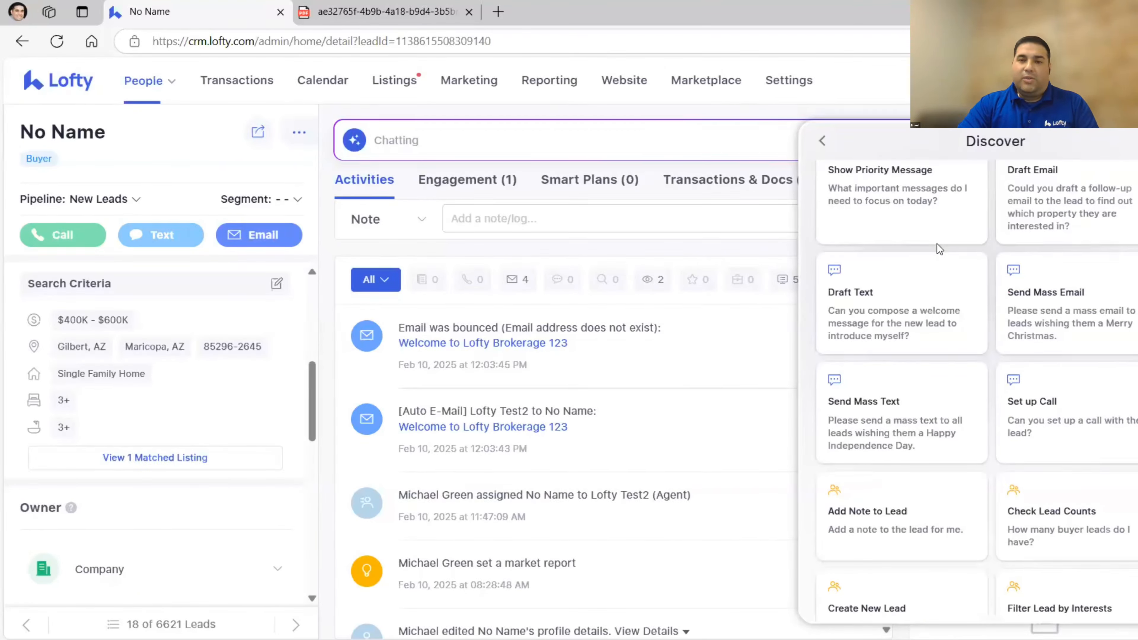
{"action": "scroll", "coordinate": [938, 244], "scroll_direction": "up", "scroll_amount": 5}
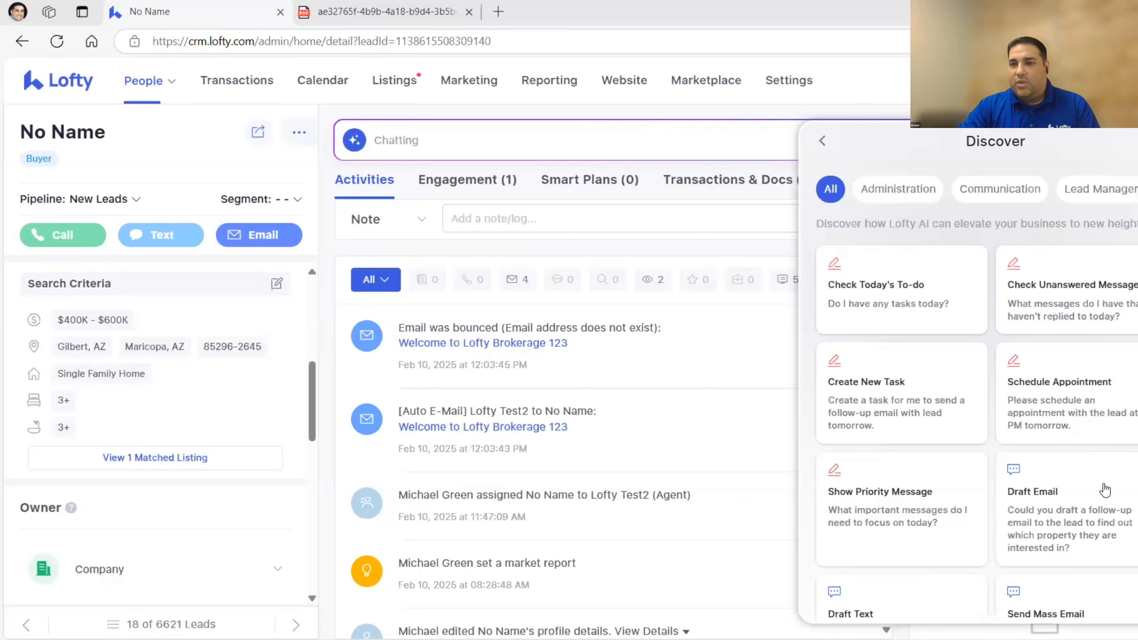
{"action": "scroll", "coordinate": [1100, 484], "scroll_direction": "down", "scroll_amount": 5}
{"action": "scroll", "coordinate": [1094, 486], "scroll_direction": "up", "scroll_amount": 4}
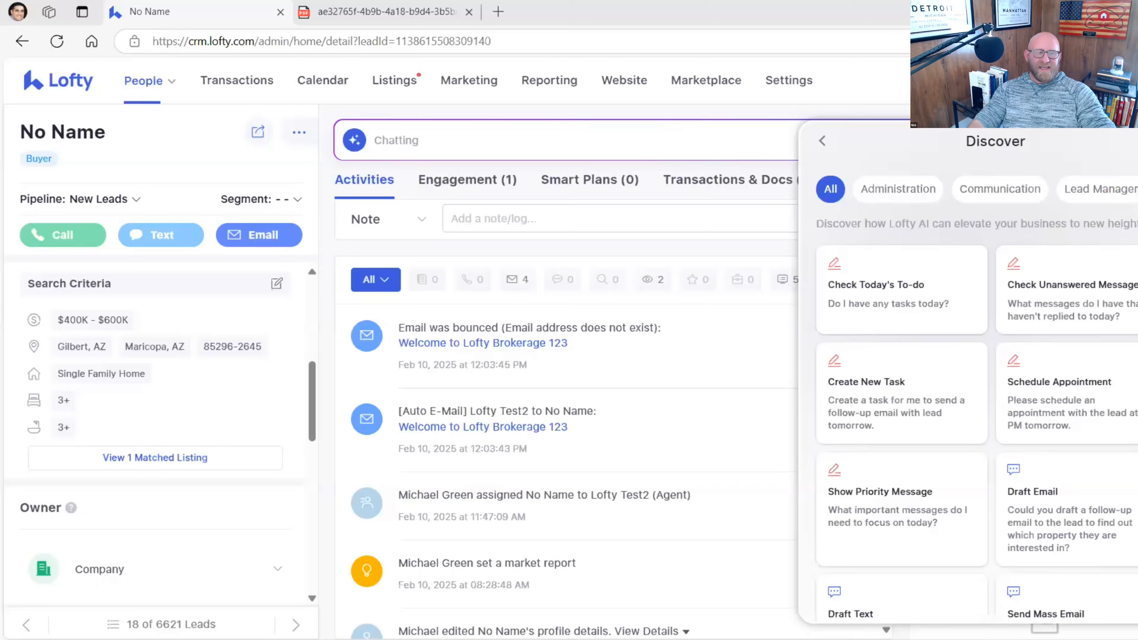
- Return to the dashboard, find the Lofty AI products in the Marketplace and open the AI Copilot package page
{"action": "left_click", "coordinate": [59, 81]}
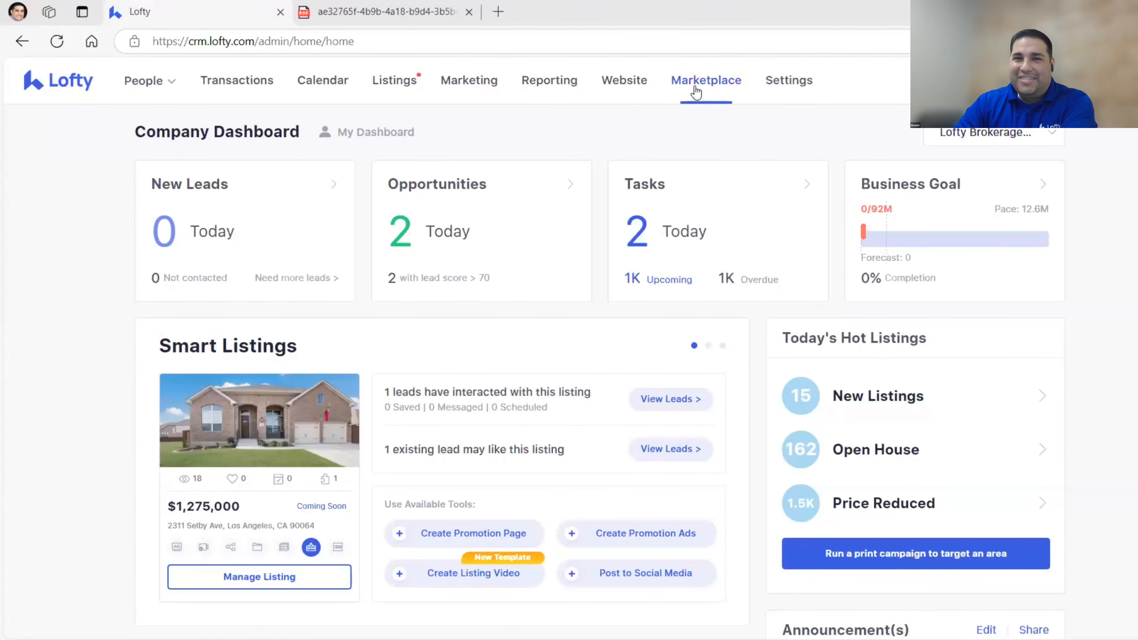
{"action": "left_click", "coordinate": [697, 100]}
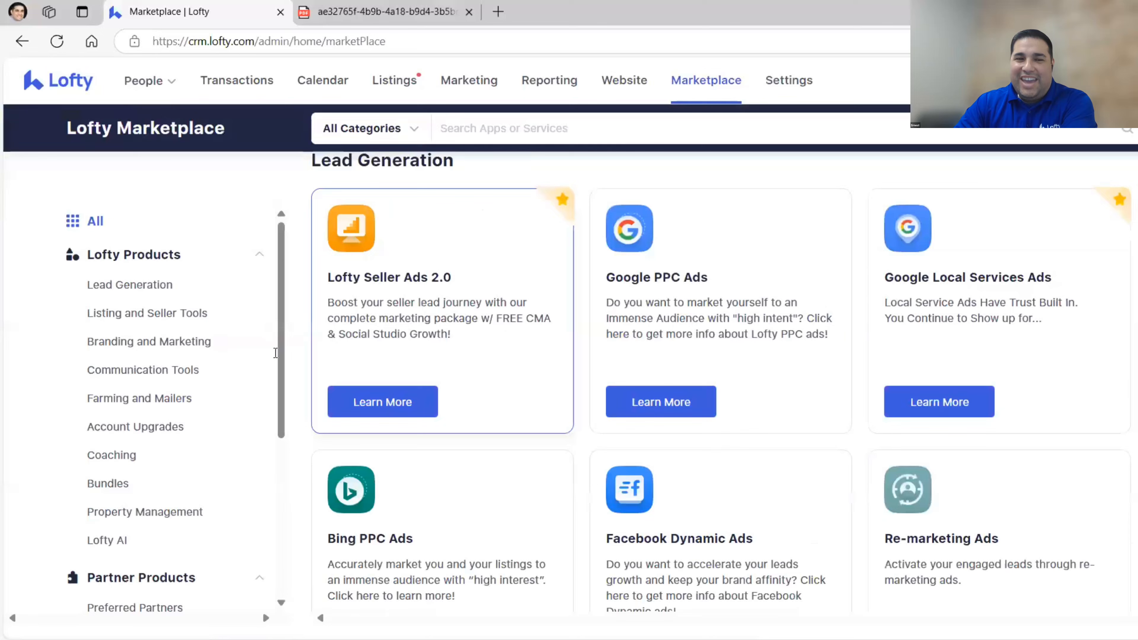
{"action": "scroll", "coordinate": [233, 394], "scroll_direction": "down", "scroll_amount": 5}
{"action": "left_click", "coordinate": [110, 303]}
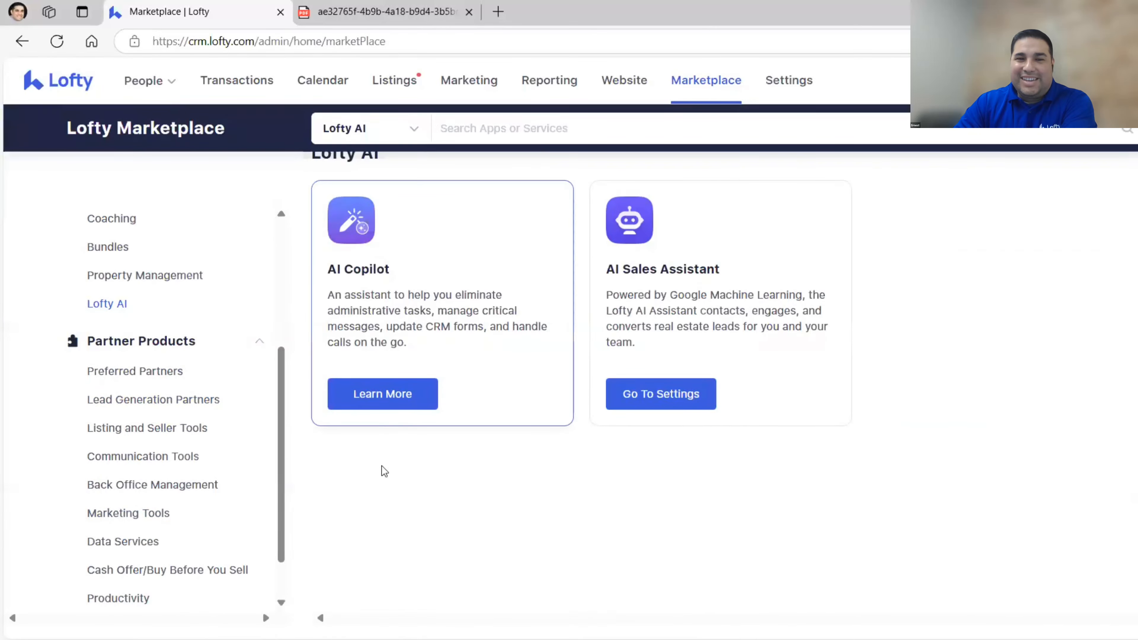
{"action": "left_click", "coordinate": [382, 394]}
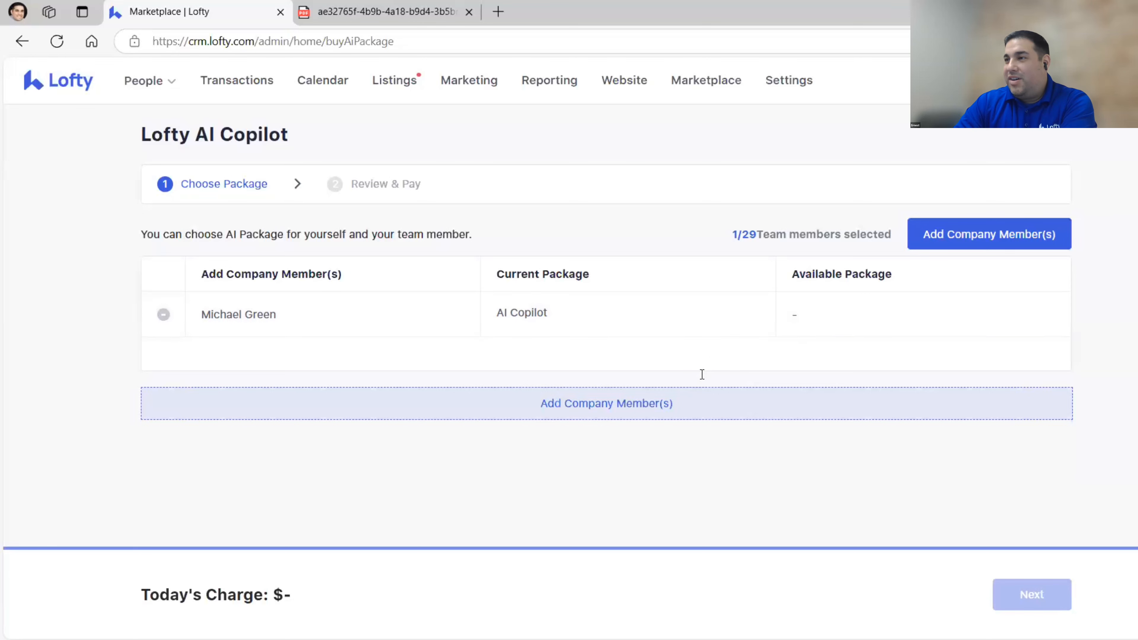
- Open the People lead list and ask Lofty AI "Can you give me step by step instructions for lofty"
{"action": "mouse_move", "coordinate": [169, 105]}
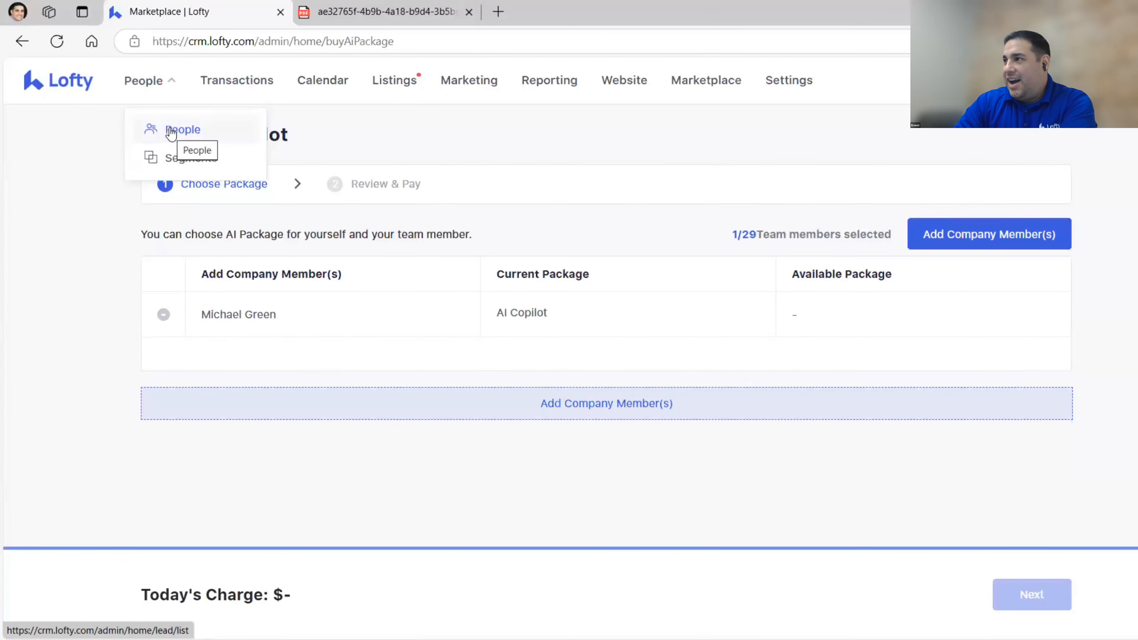
{"action": "left_click", "coordinate": [170, 131]}
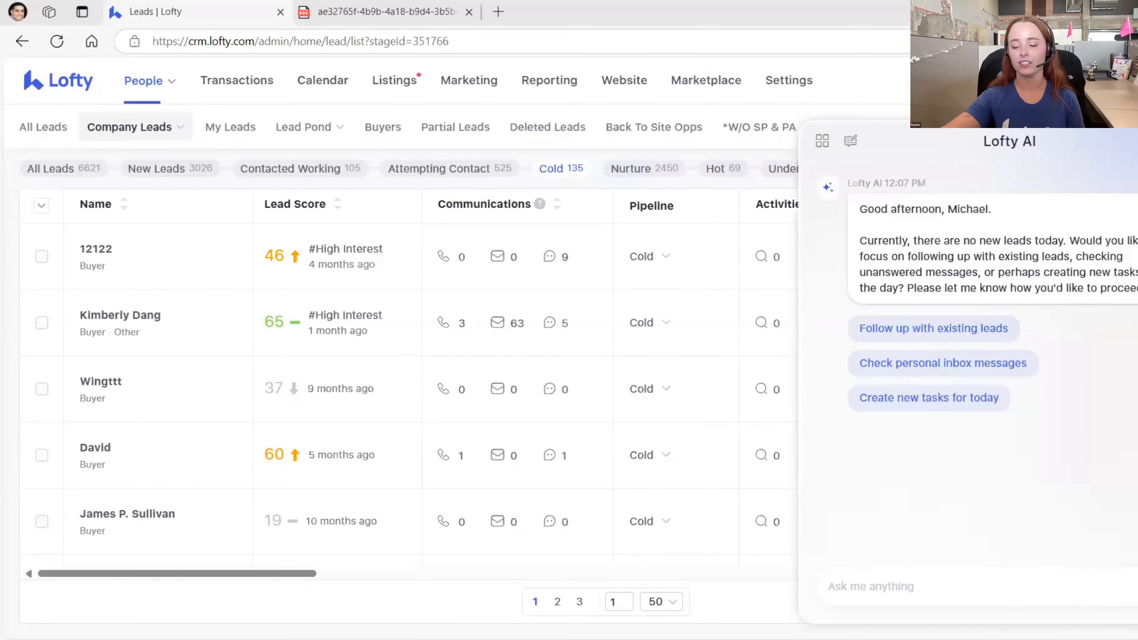
{"action": "left_click", "coordinate": [906, 599]}
{"action": "type", "text": "Can y"}
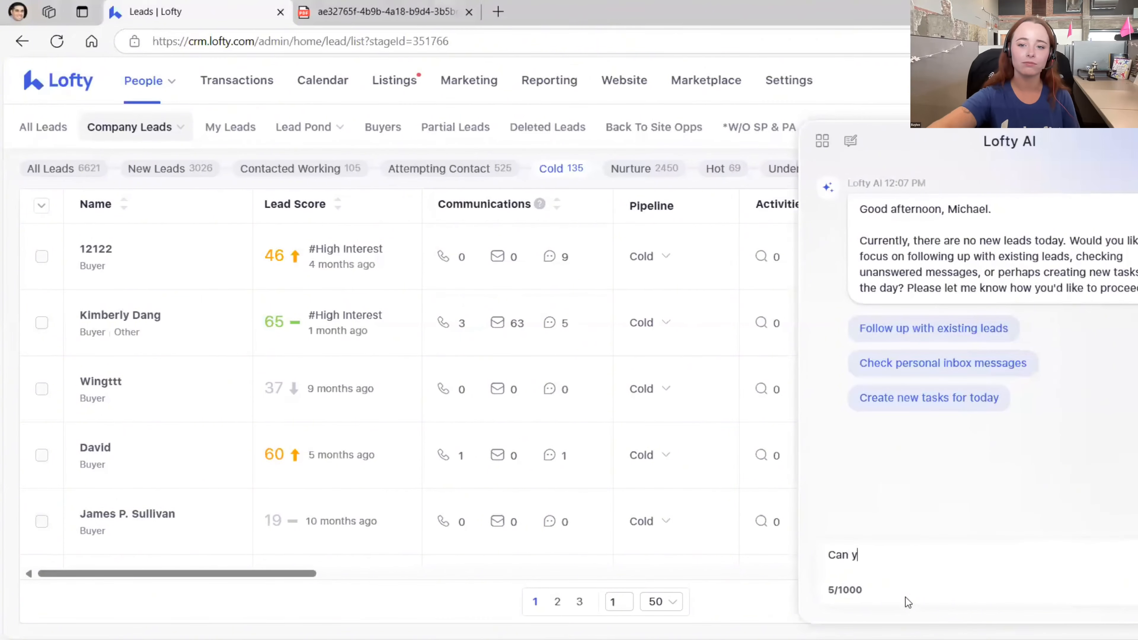
{"action": "type", "text": "ou give me step"}
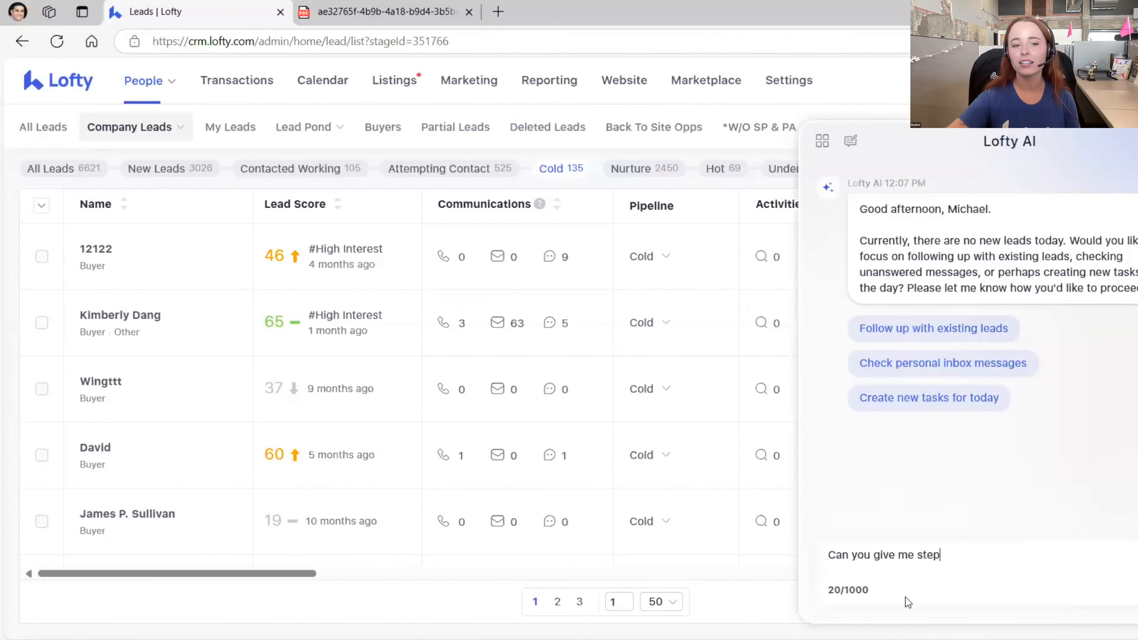
{"action": "type", "text": " by step instru"}
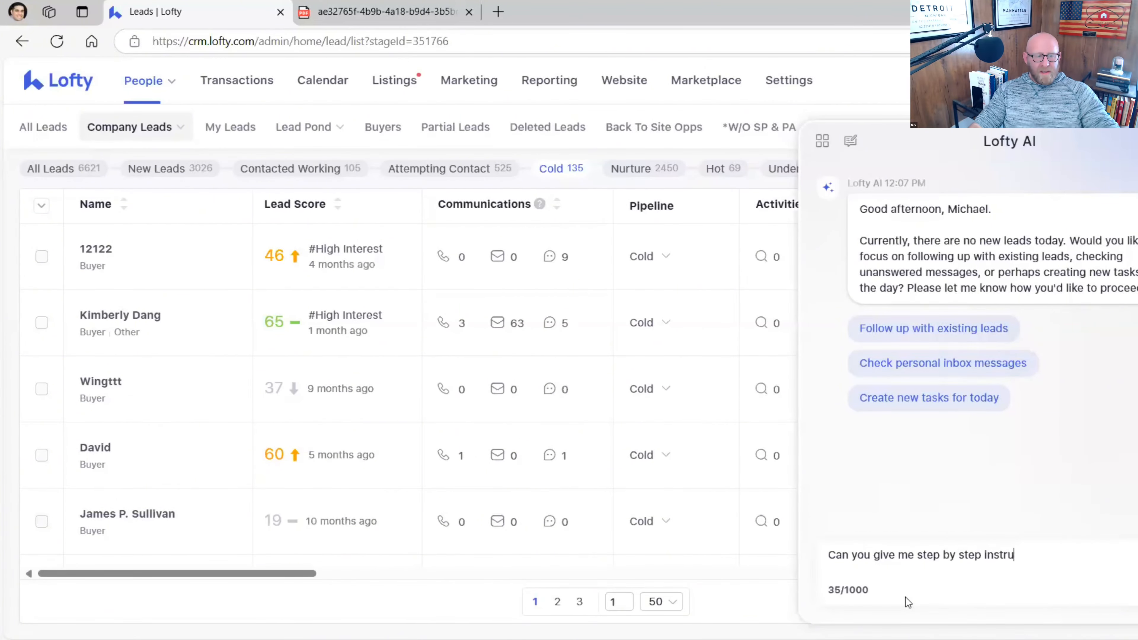
{"action": "type", "text": "ctions for lofty"}
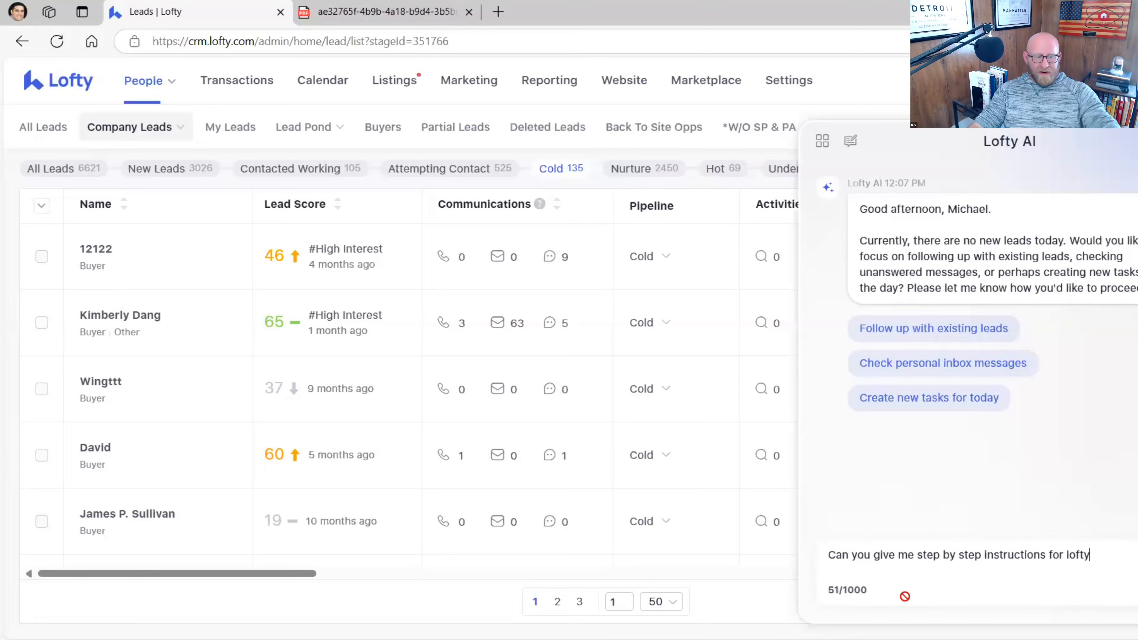
{"action": "key", "text": "Return"}
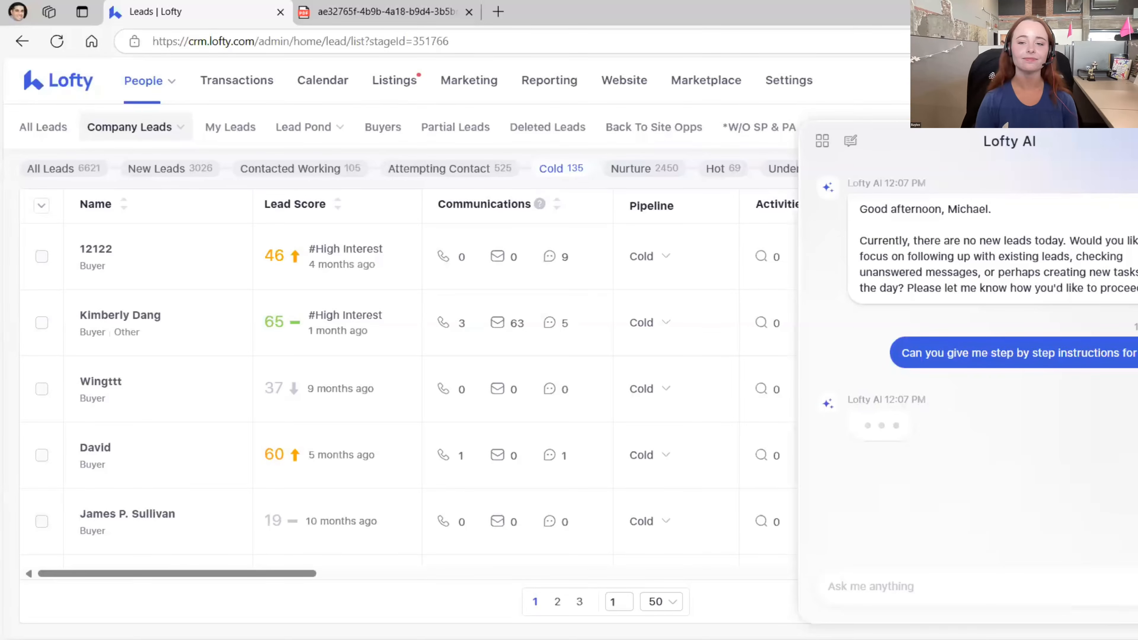
- Check the support chat's conversation history, view the earlier Dark Mode conversation and close the support chat
{"action": "key", "text": "Escape"}
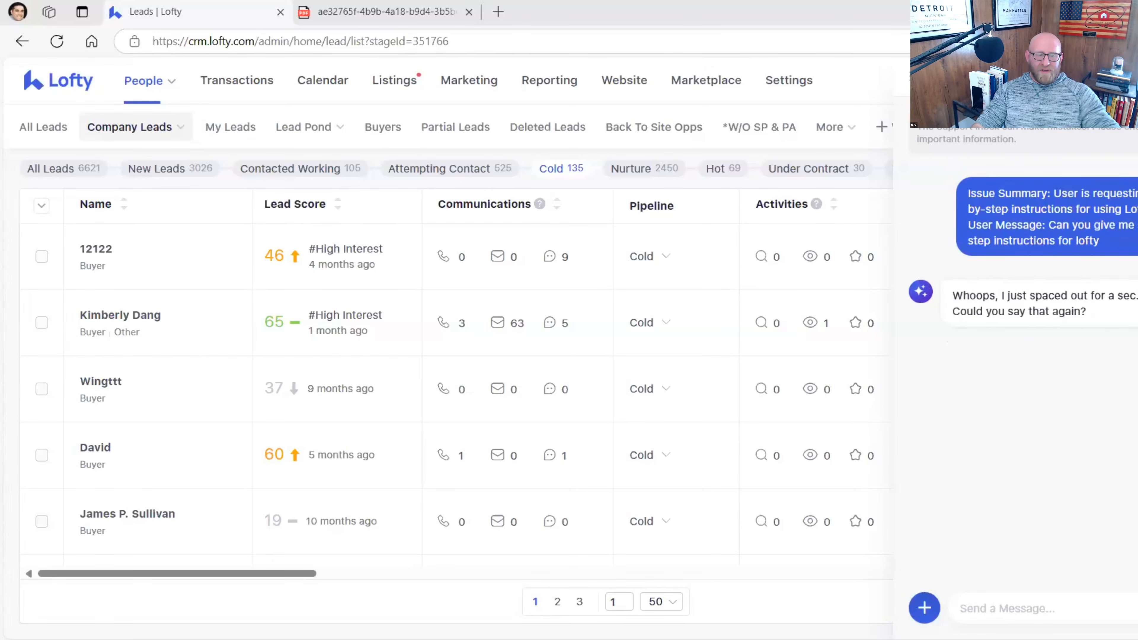
{"action": "left_click", "coordinate": [915, 77]}
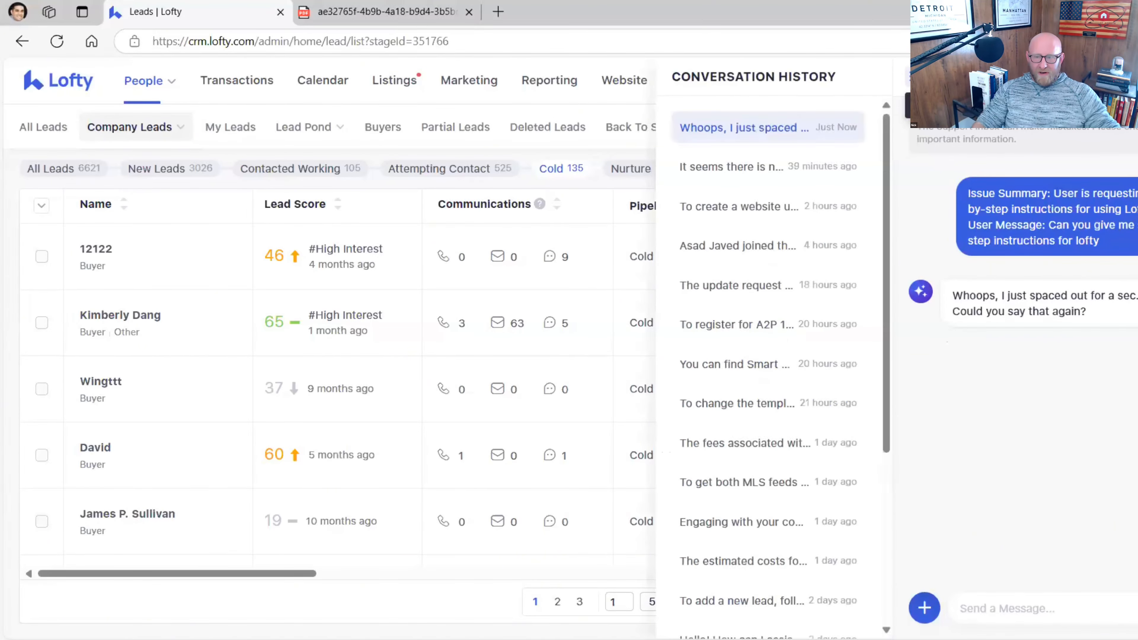
{"action": "left_click", "coordinate": [766, 175]}
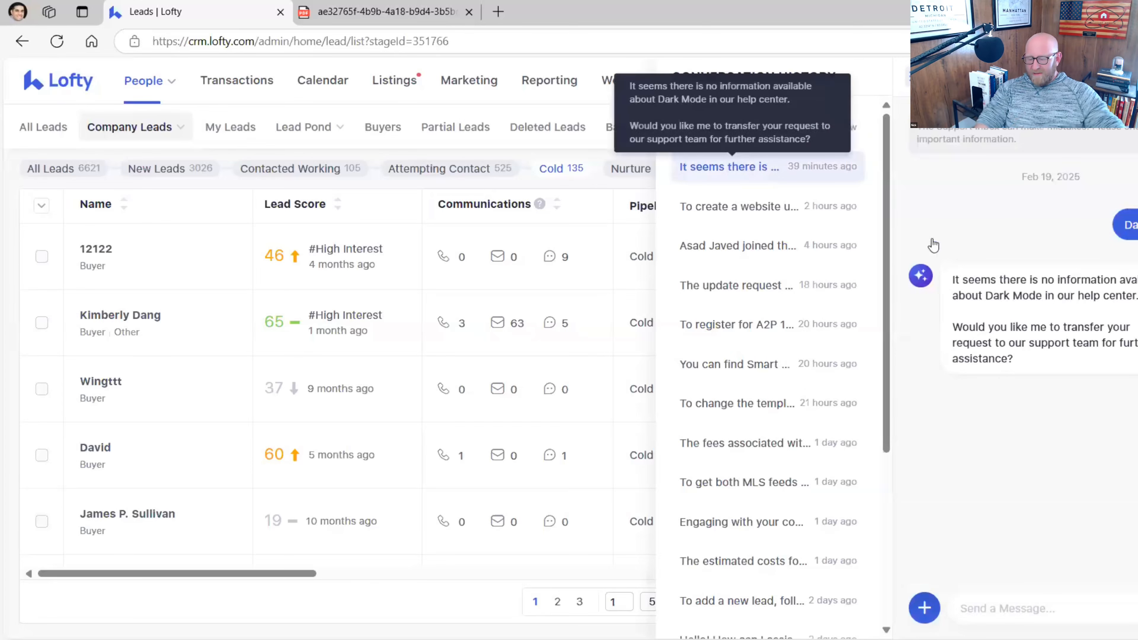
{"action": "left_click", "coordinate": [1120, 77]}
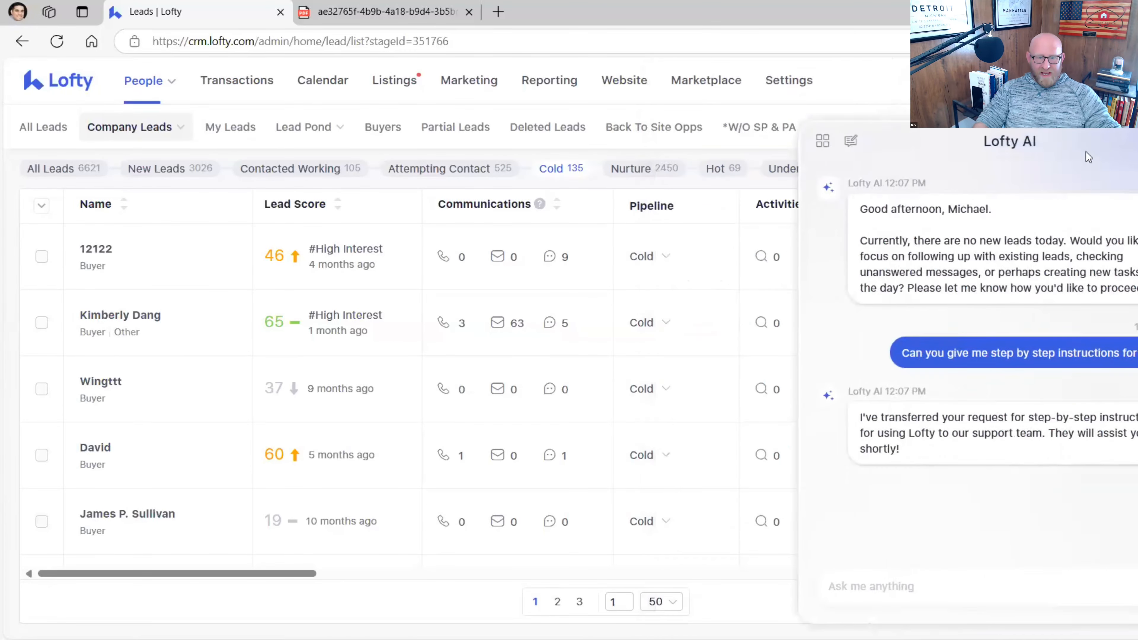
- Look back through the Lofty AI chat history to the request for an expired listing leads smart plan
{"action": "left_click", "coordinate": [948, 583]}
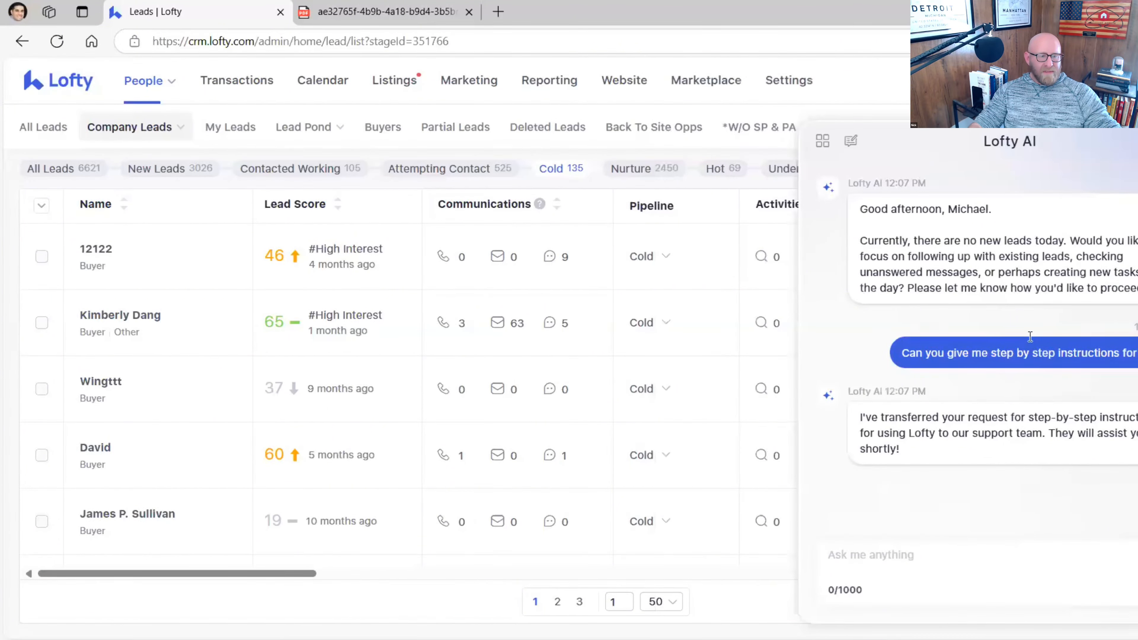
{"action": "scroll", "coordinate": [1031, 336], "scroll_direction": "up", "scroll_amount": 10}
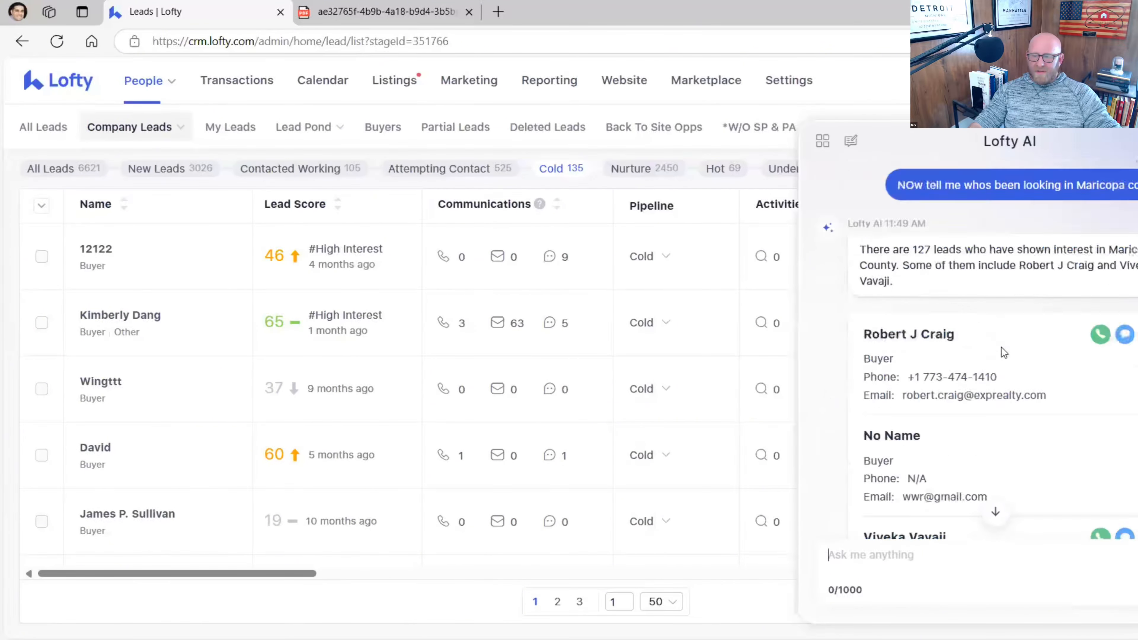
{"action": "scroll", "coordinate": [1001, 348], "scroll_direction": "up", "scroll_amount": 15}
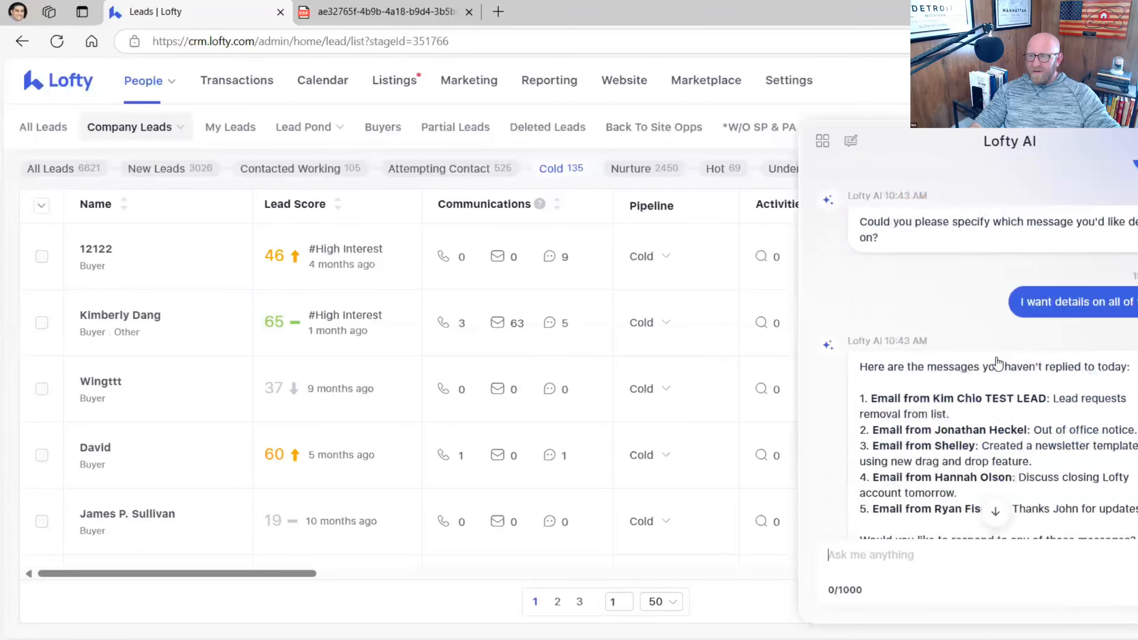
{"action": "scroll", "coordinate": [997, 362], "scroll_direction": "up", "scroll_amount": 12}
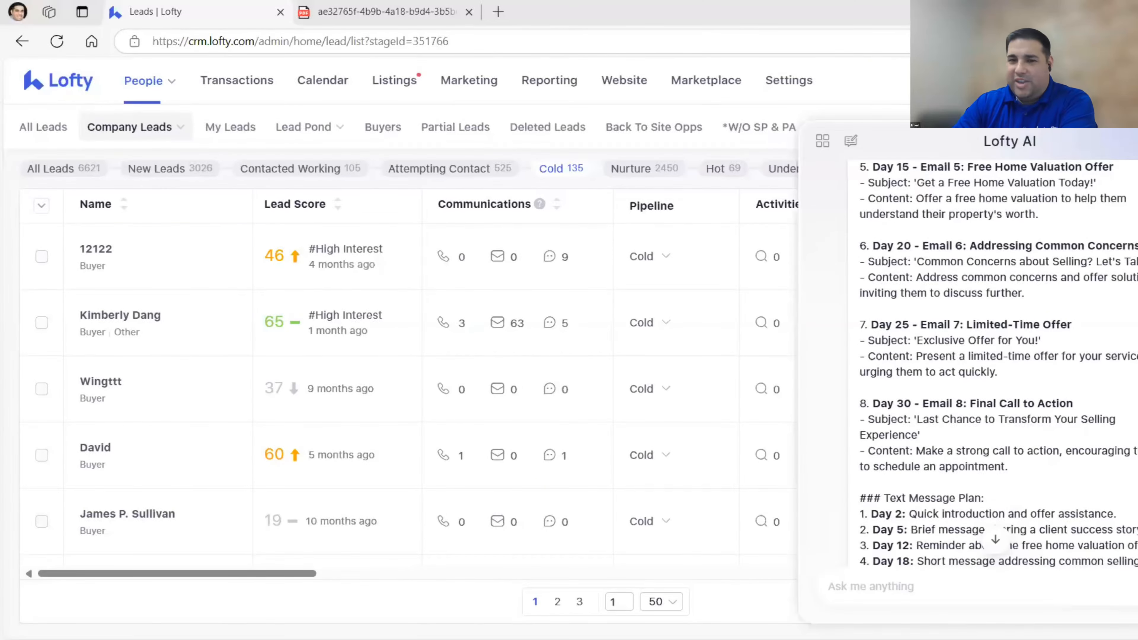
{"action": "scroll", "coordinate": [968, 424], "scroll_direction": "up", "scroll_amount": 6}
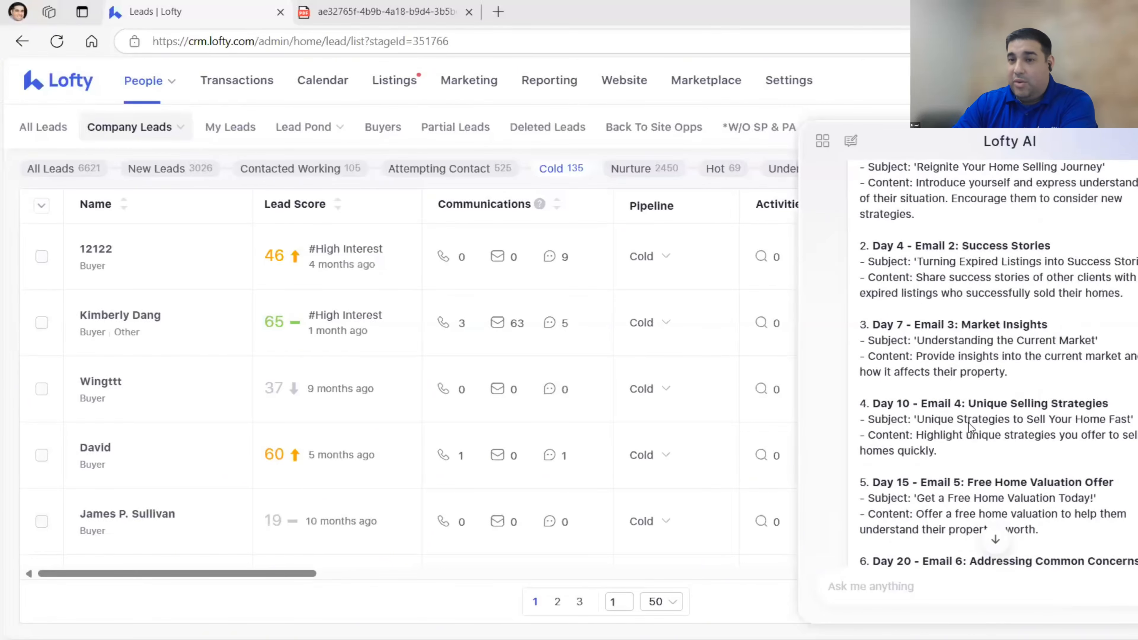
{"action": "scroll", "coordinate": [968, 424], "scroll_direction": "up", "scroll_amount": 8}
{"action": "scroll", "coordinate": [968, 424], "scroll_direction": "down", "scroll_amount": 10}
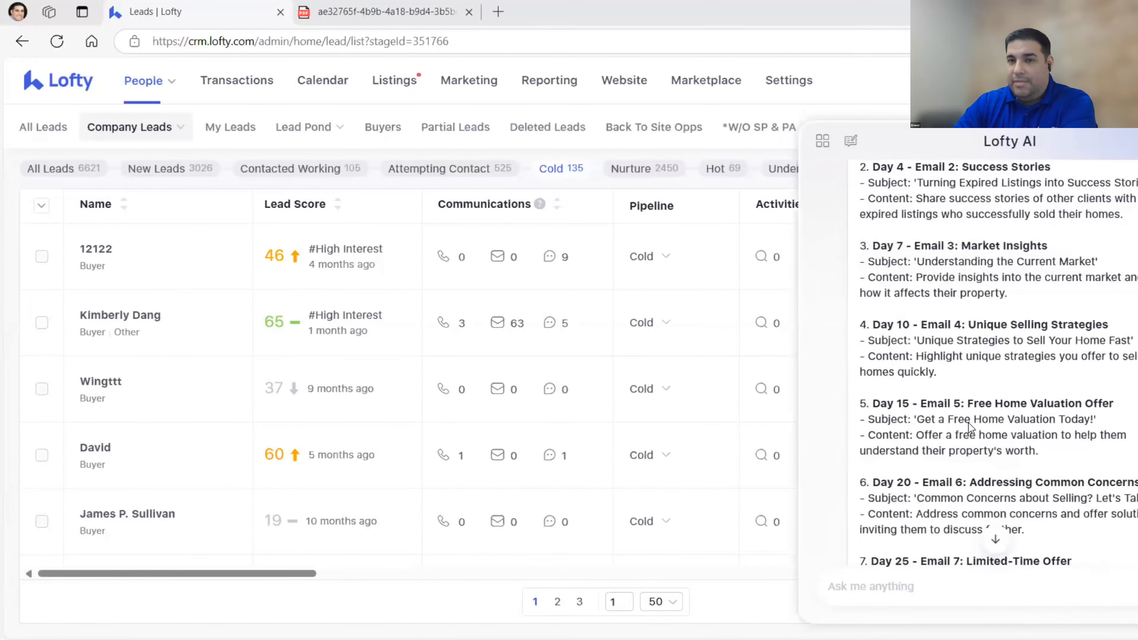
{"action": "scroll", "coordinate": [969, 424], "scroll_direction": "up", "scroll_amount": 5}
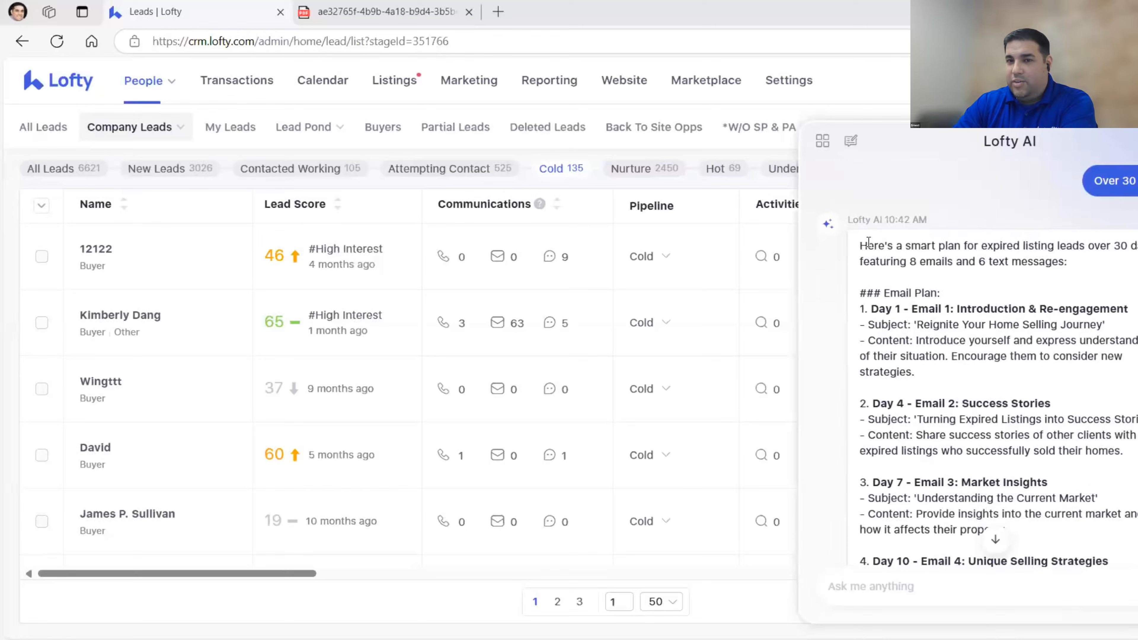
{"action": "scroll", "coordinate": [1018, 306], "scroll_direction": "up", "scroll_amount": 8}
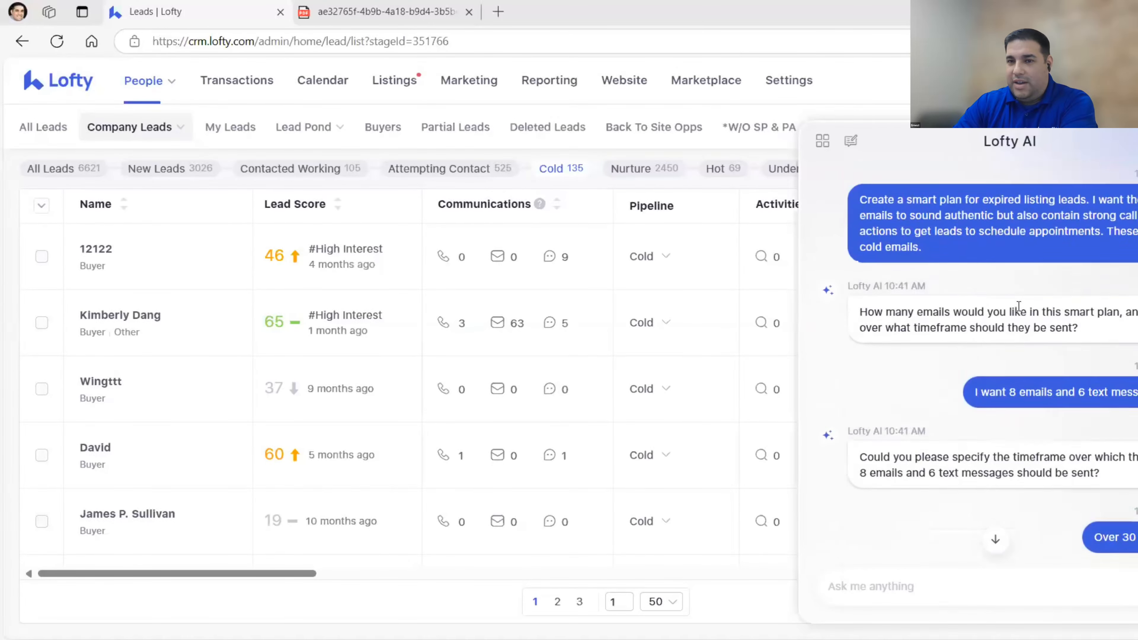
{"action": "scroll", "coordinate": [1018, 306], "scroll_direction": "up", "scroll_amount": 1}
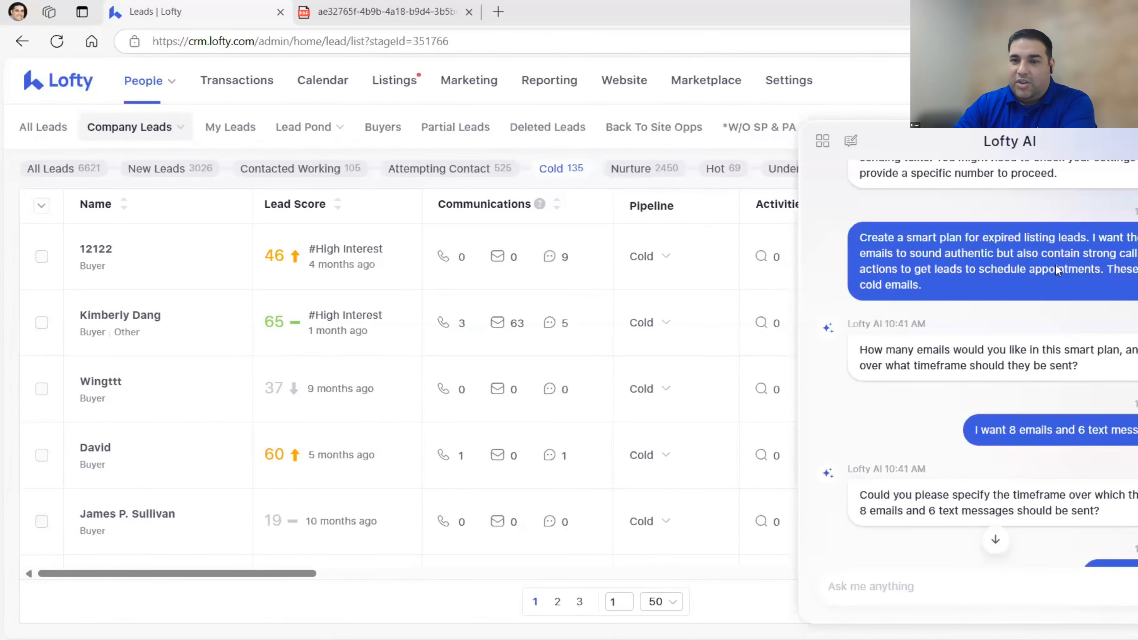
- Review the emails in the 30-day expired listing smart plan and return to the latest messages in the Lofty AI chat
{"action": "scroll", "coordinate": [1010, 273], "scroll_direction": "down", "scroll_amount": 10}
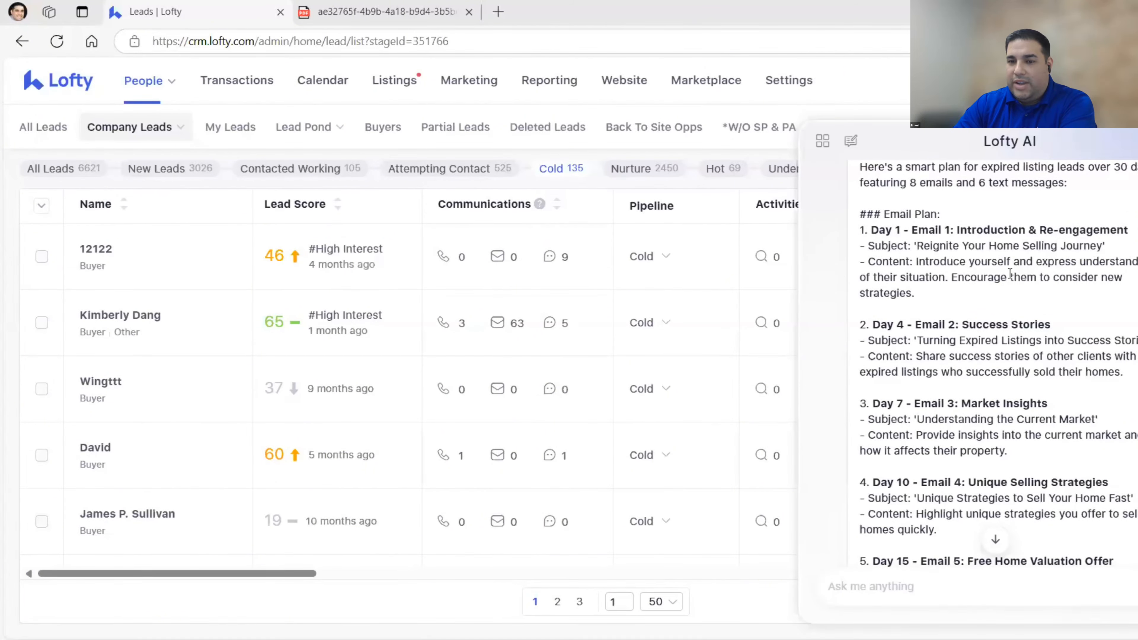
{"action": "scroll", "coordinate": [1010, 274], "scroll_direction": "down", "scroll_amount": 5}
{"action": "scroll", "coordinate": [1010, 274], "scroll_direction": "up", "scroll_amount": 5}
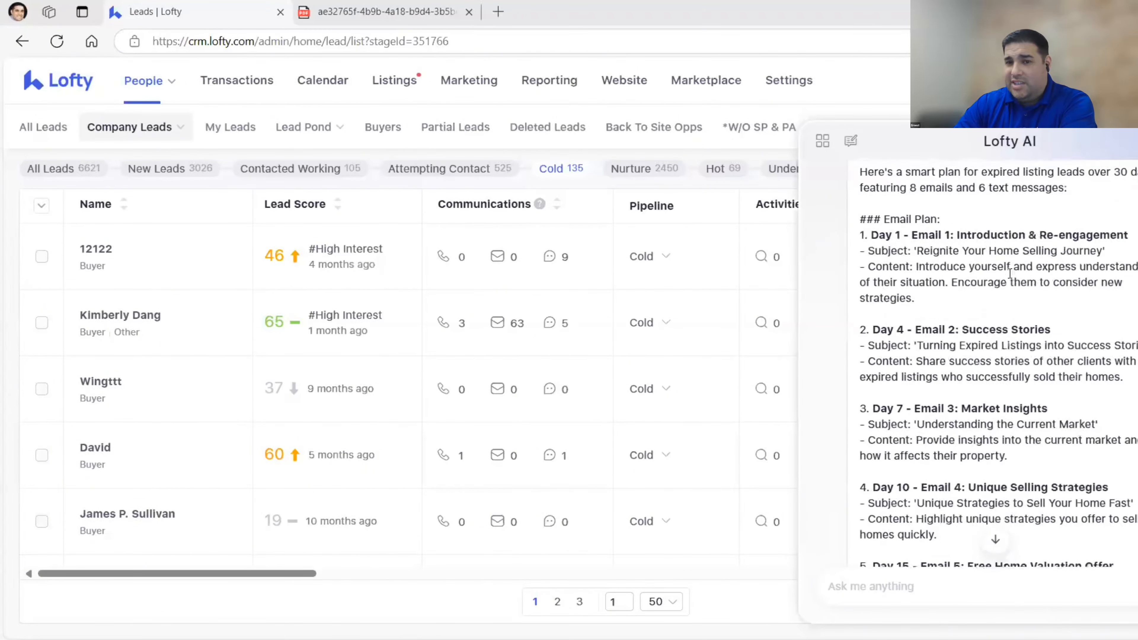
{"action": "scroll", "coordinate": [1011, 274], "scroll_direction": "up", "scroll_amount": 6}
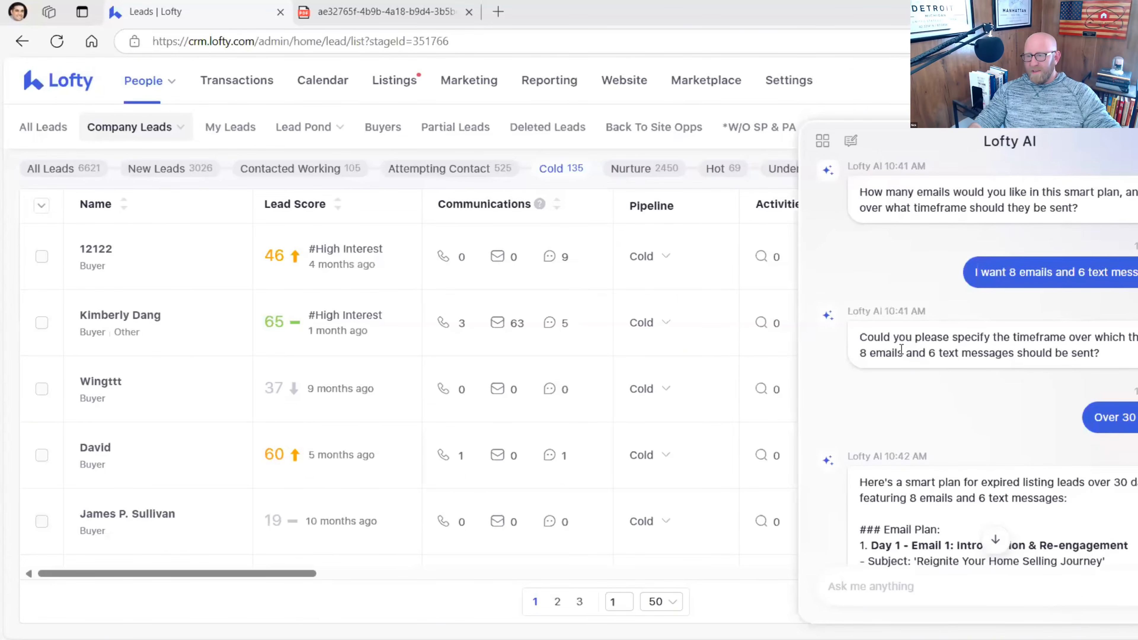
{"action": "scroll", "coordinate": [907, 343], "scroll_direction": "down", "scroll_amount": 7}
{"action": "scroll", "coordinate": [910, 340], "scroll_direction": "down", "scroll_amount": 20}
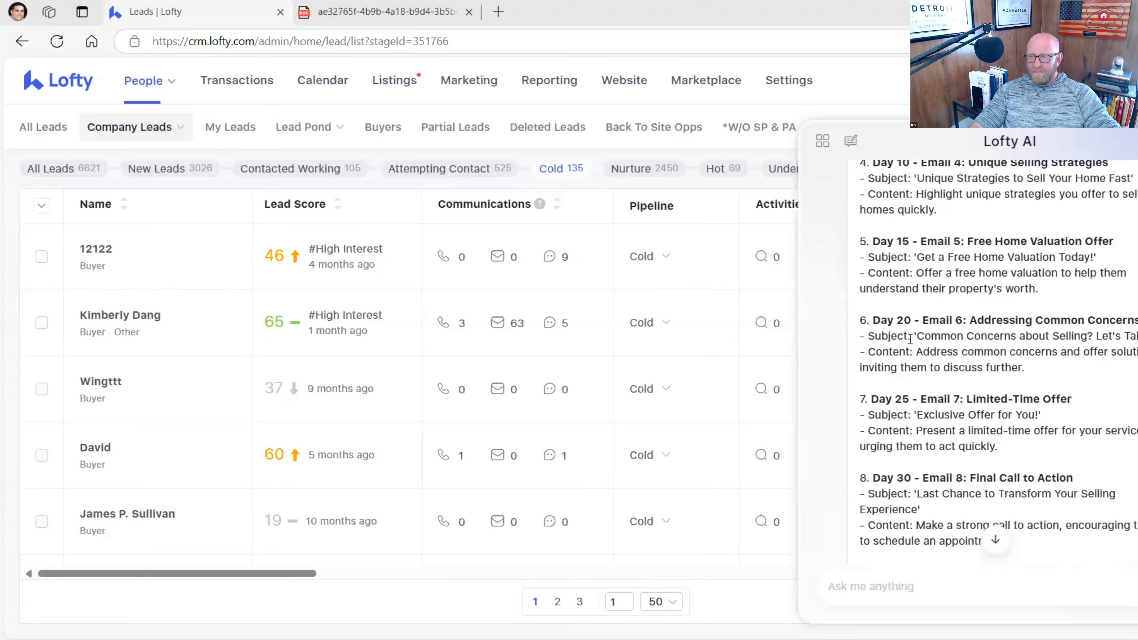
{"action": "scroll", "coordinate": [916, 334], "scroll_direction": "down", "scroll_amount": 20}
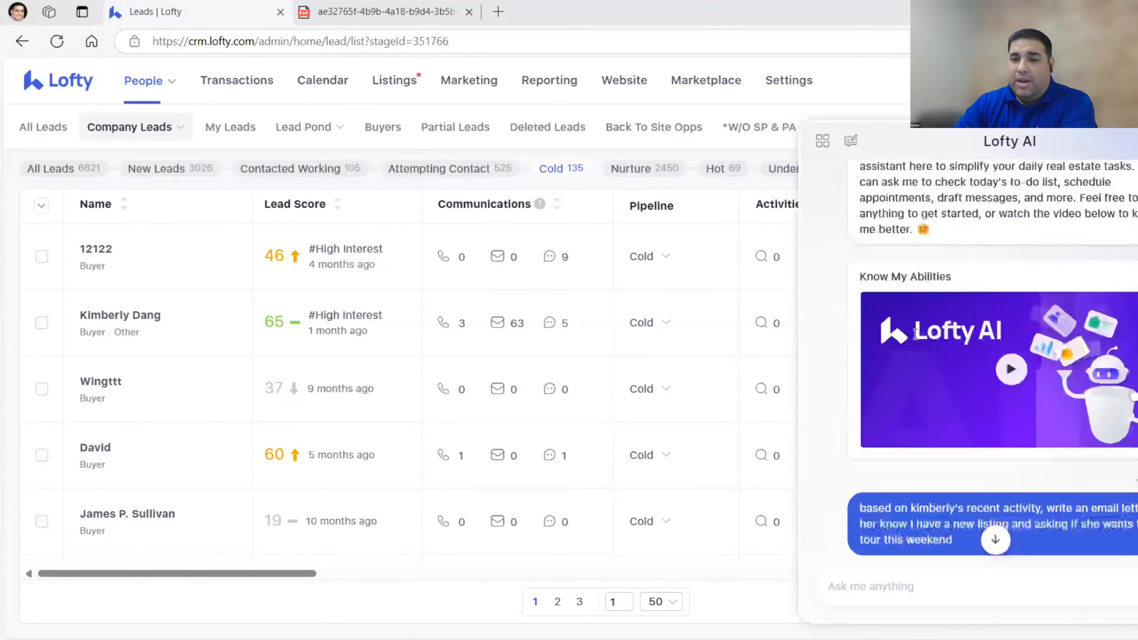
{"action": "scroll", "coordinate": [915, 327], "scroll_direction": "down", "scroll_amount": 10}
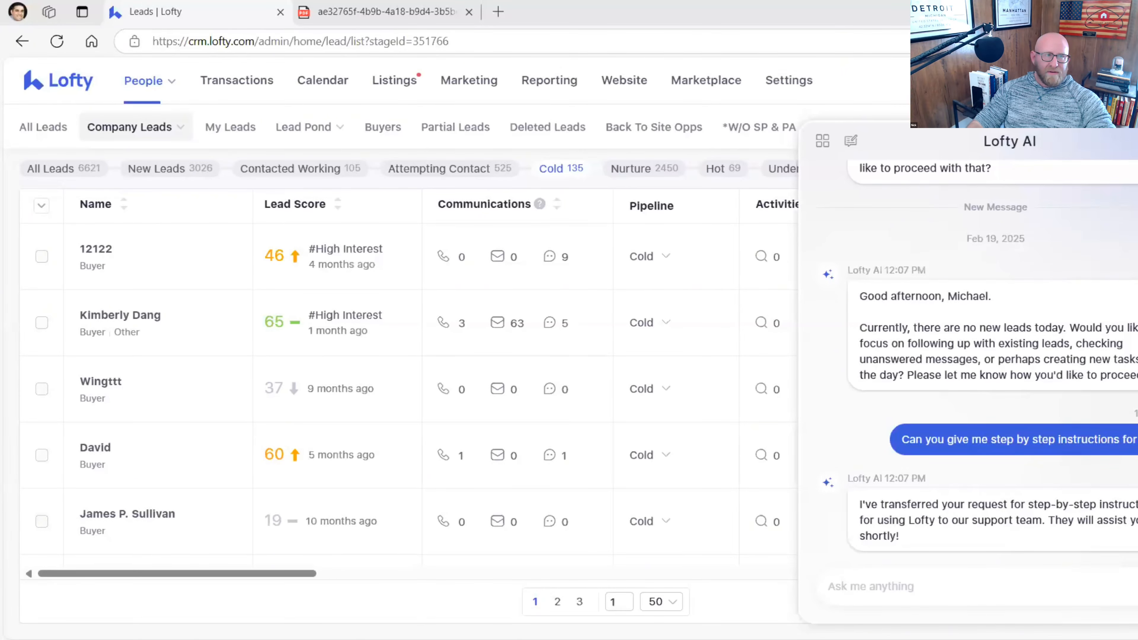
{"action": "left_click", "coordinate": [870, 586]}
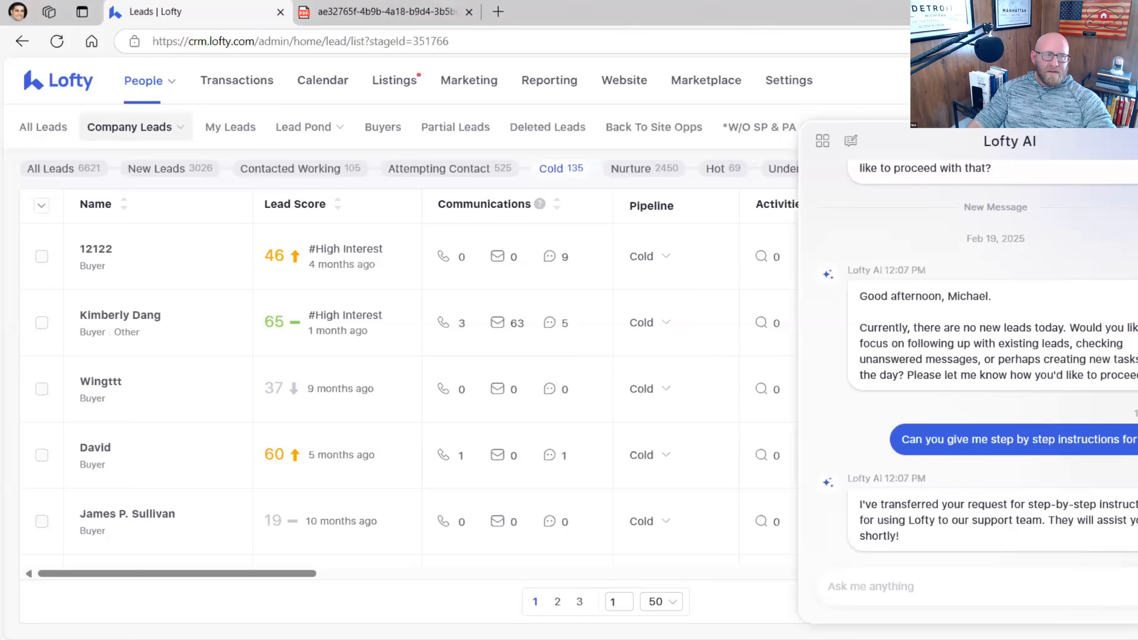